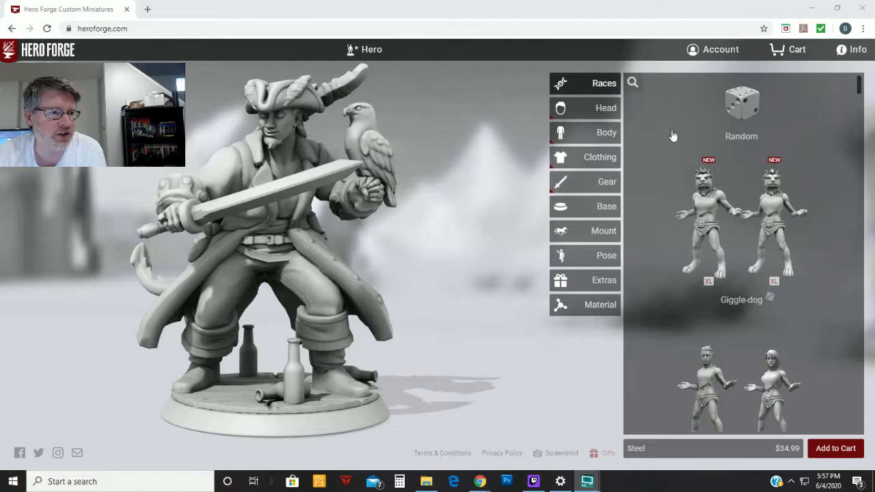
Step: Browse the Races list and choose the Male Human race for the pirate
{"action": "mouse_move", "coordinate": [780, 243]}
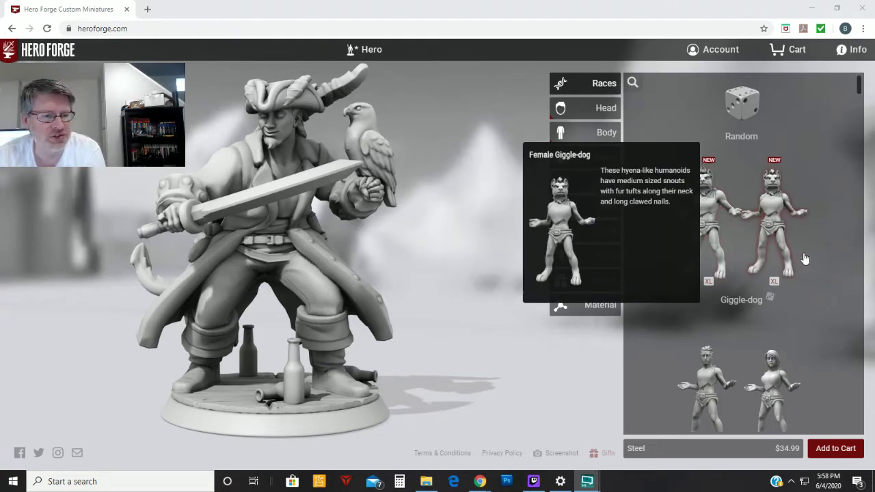
{"action": "scroll", "coordinate": [805, 260], "scroll_direction": "down", "scroll_amount": 3}
{"action": "scroll", "coordinate": [807, 279], "scroll_direction": "down", "scroll_amount": 2}
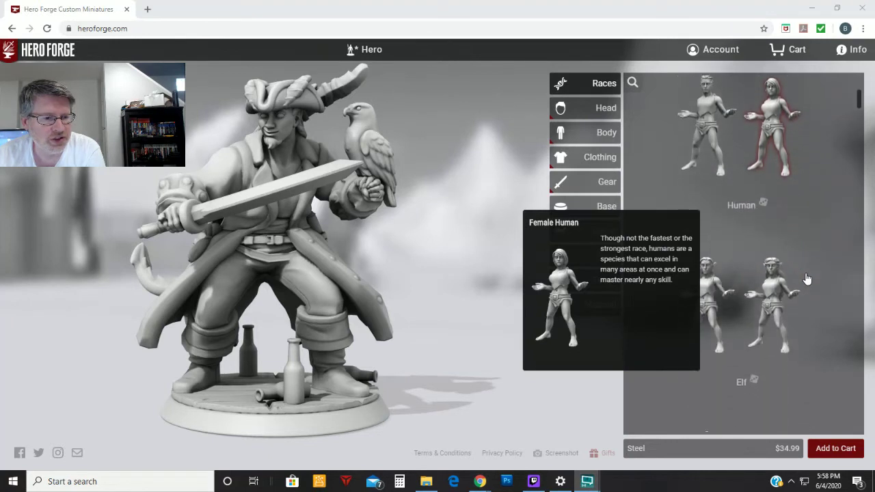
{"action": "scroll", "coordinate": [807, 279], "scroll_direction": "down", "scroll_amount": 3}
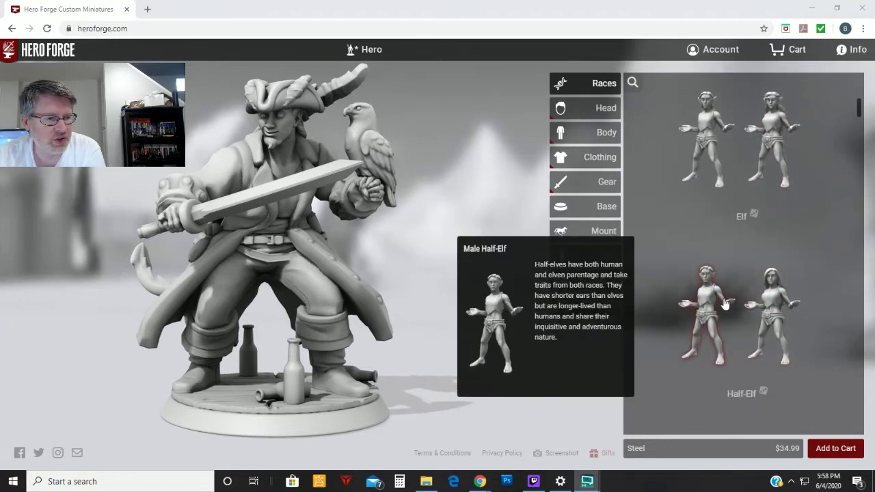
{"action": "scroll", "coordinate": [735, 299], "scroll_direction": "down", "scroll_amount": 4}
{"action": "mouse_move", "coordinate": [718, 299]}
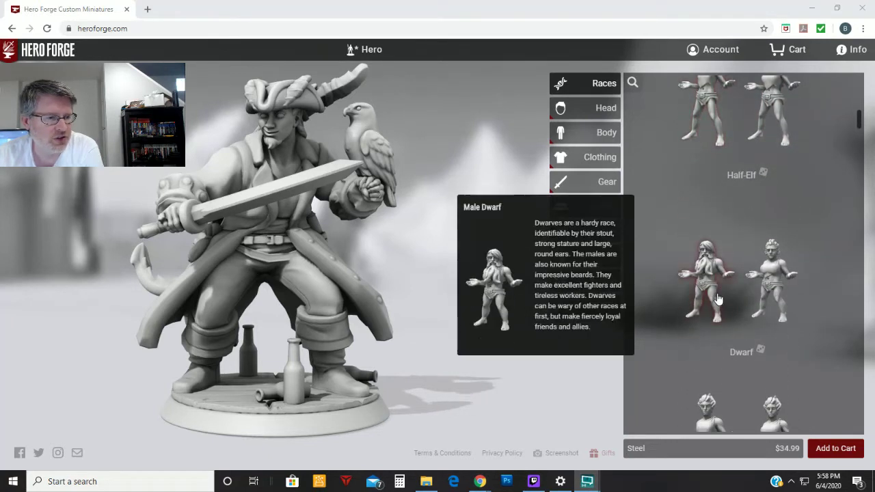
{"action": "scroll", "coordinate": [718, 299], "scroll_direction": "down", "scroll_amount": 3}
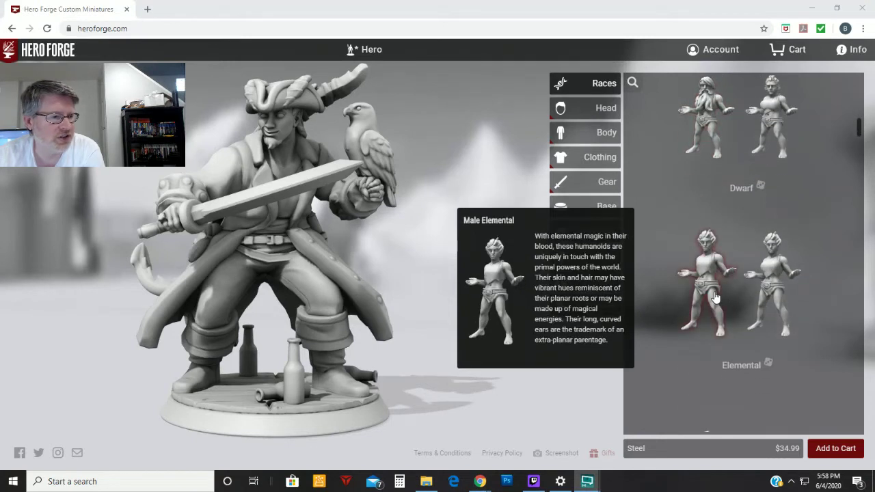
{"action": "scroll", "coordinate": [716, 297], "scroll_direction": "down", "scroll_amount": 3}
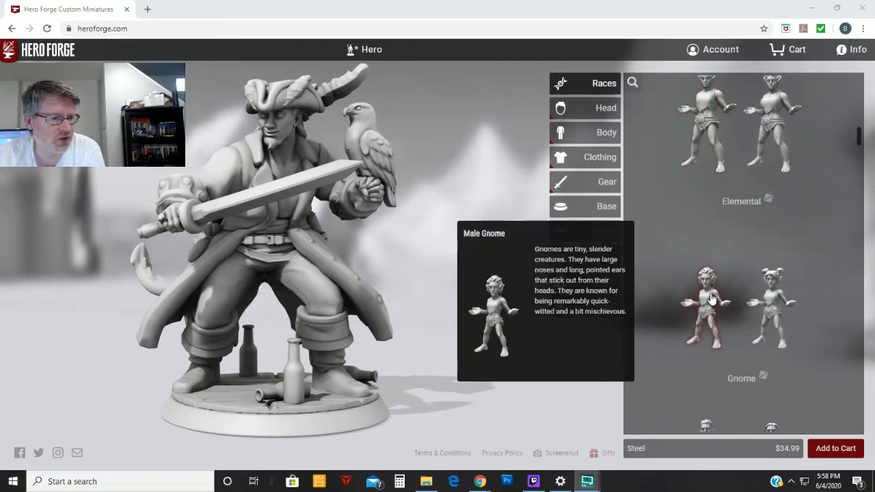
{"action": "scroll", "coordinate": [711, 299], "scroll_direction": "down", "scroll_amount": 3}
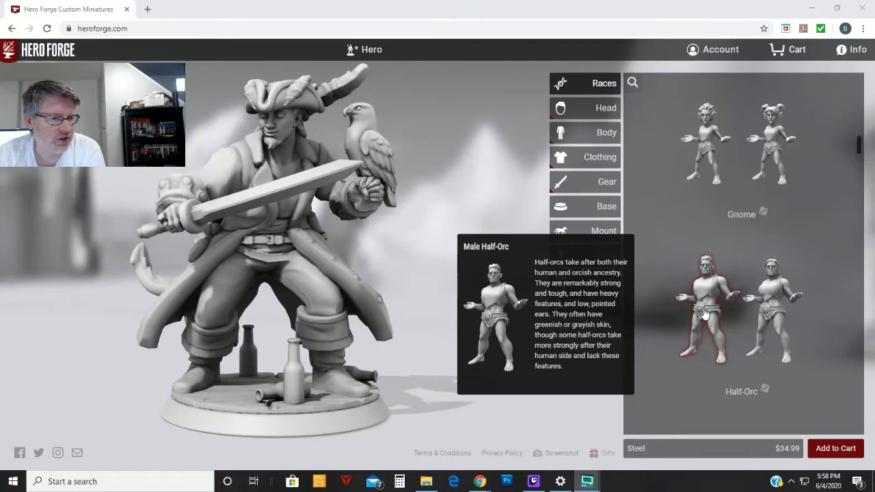
{"action": "scroll", "coordinate": [708, 296], "scroll_direction": "down", "scroll_amount": 4}
{"action": "scroll", "coordinate": [705, 298], "scroll_direction": "down", "scroll_amount": 3}
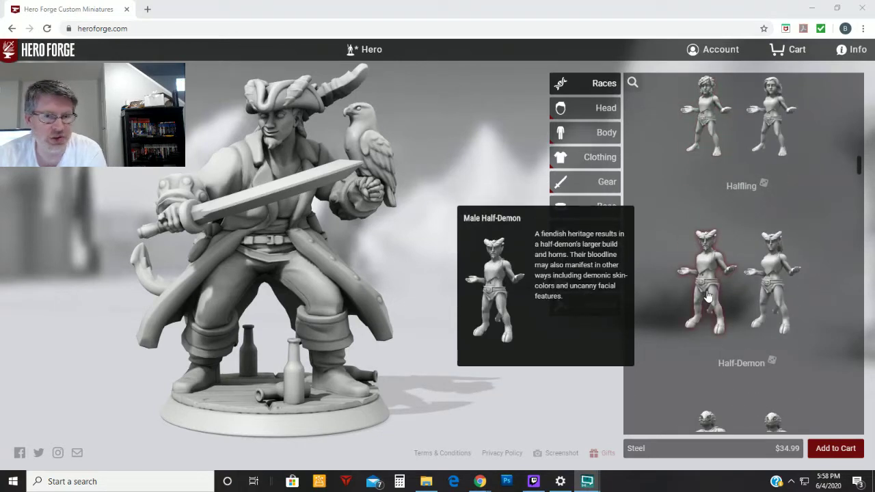
{"action": "scroll", "coordinate": [708, 296], "scroll_direction": "down", "scroll_amount": 4}
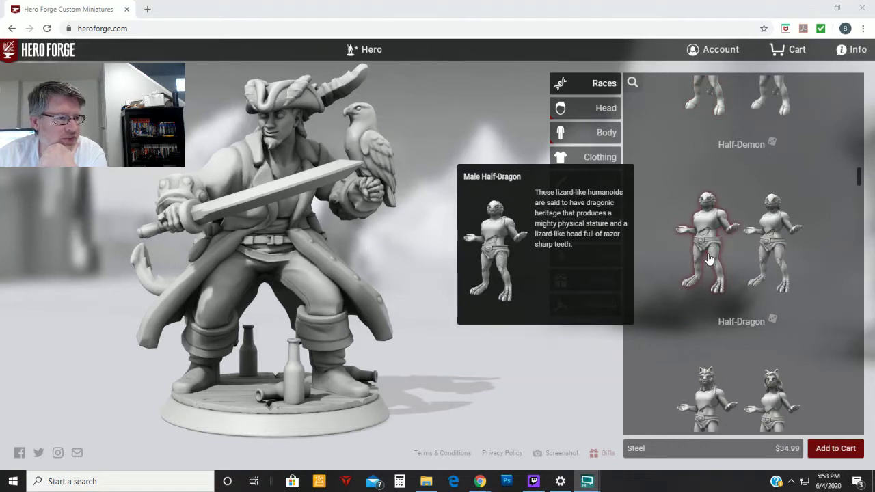
{"action": "scroll", "coordinate": [707, 328], "scroll_direction": "down", "scroll_amount": 3}
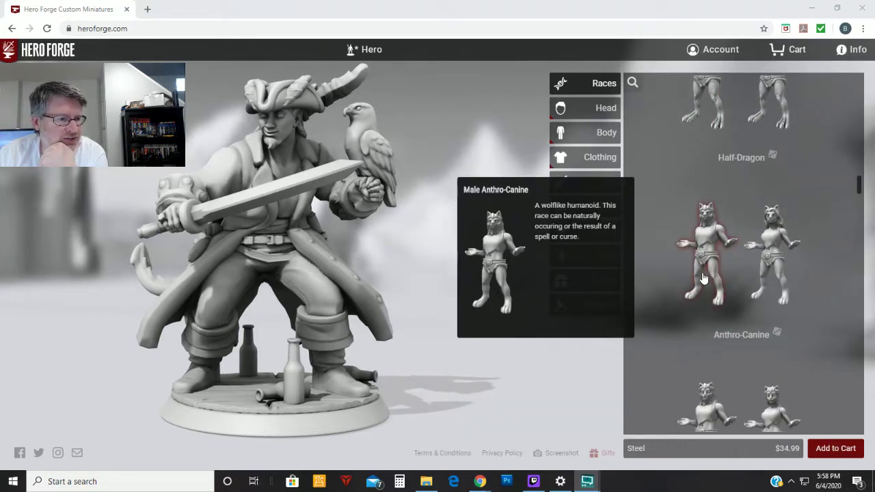
{"action": "scroll", "coordinate": [704, 273], "scroll_direction": "down", "scroll_amount": 3}
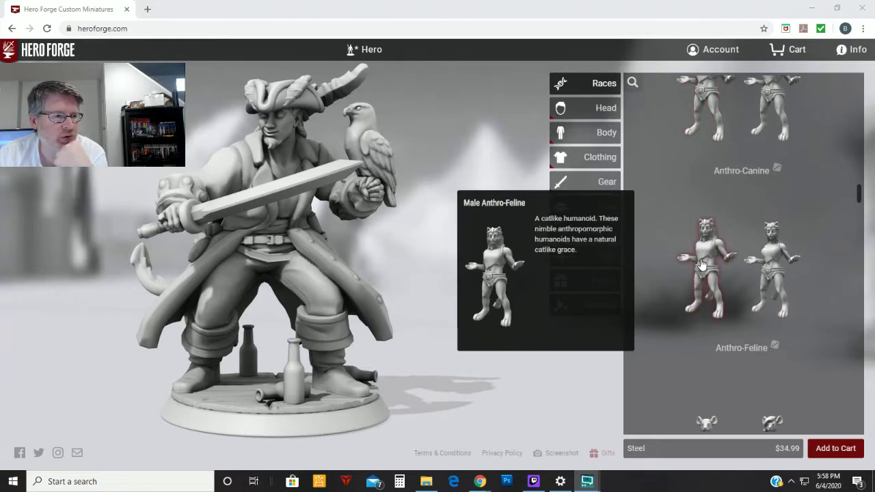
{"action": "scroll", "coordinate": [702, 270], "scroll_direction": "down", "scroll_amount": 3}
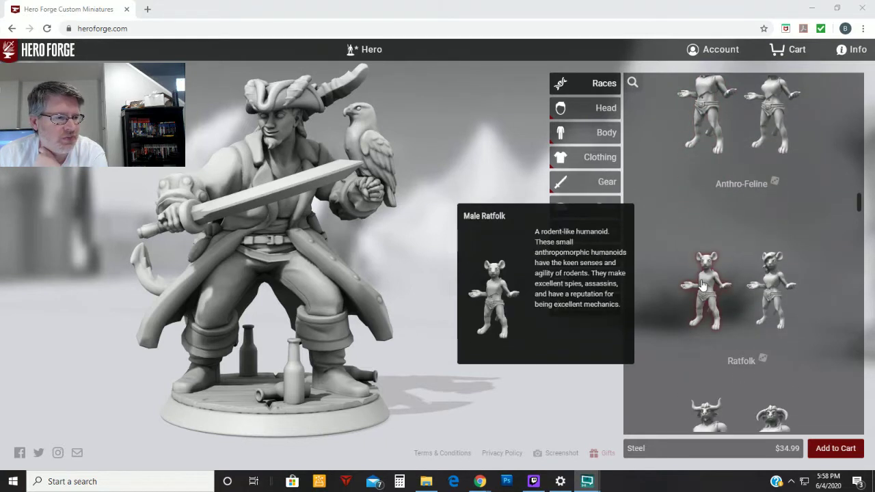
{"action": "scroll", "coordinate": [702, 285], "scroll_direction": "down", "scroll_amount": 4}
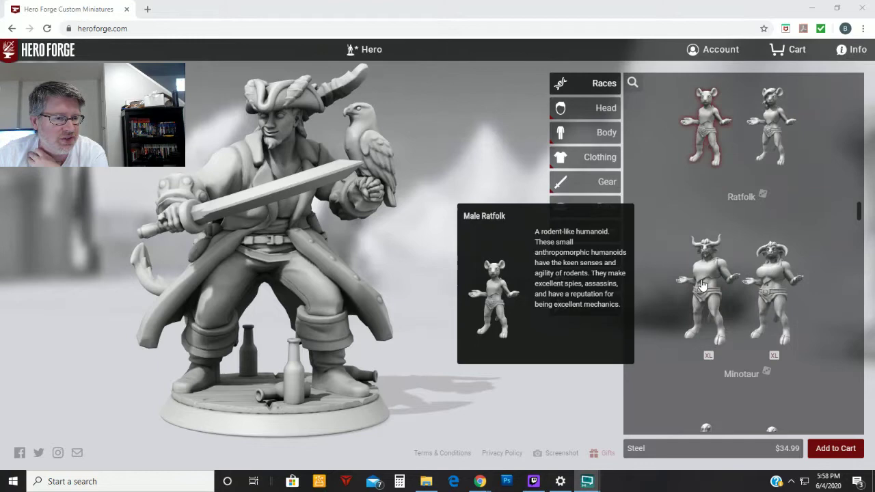
{"action": "scroll", "coordinate": [703, 294], "scroll_direction": "down", "scroll_amount": 3}
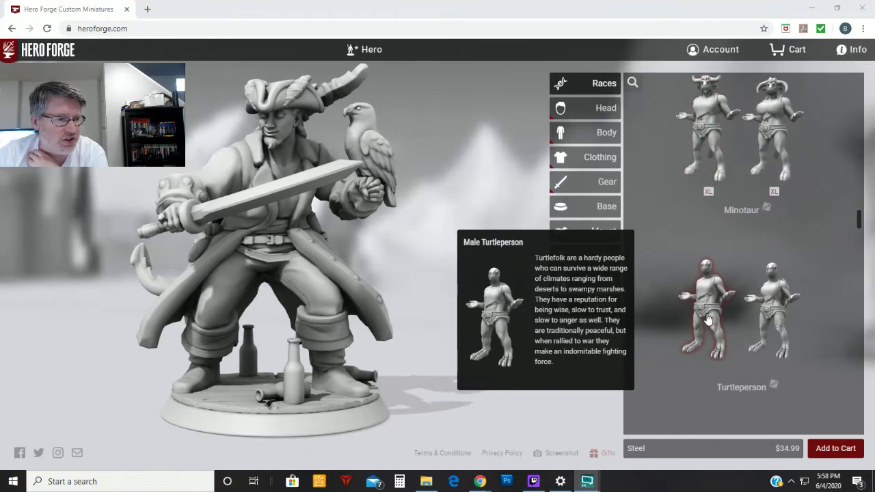
{"action": "scroll", "coordinate": [707, 288], "scroll_direction": "down", "scroll_amount": 3}
{"action": "scroll", "coordinate": [707, 282], "scroll_direction": "down", "scroll_amount": 5}
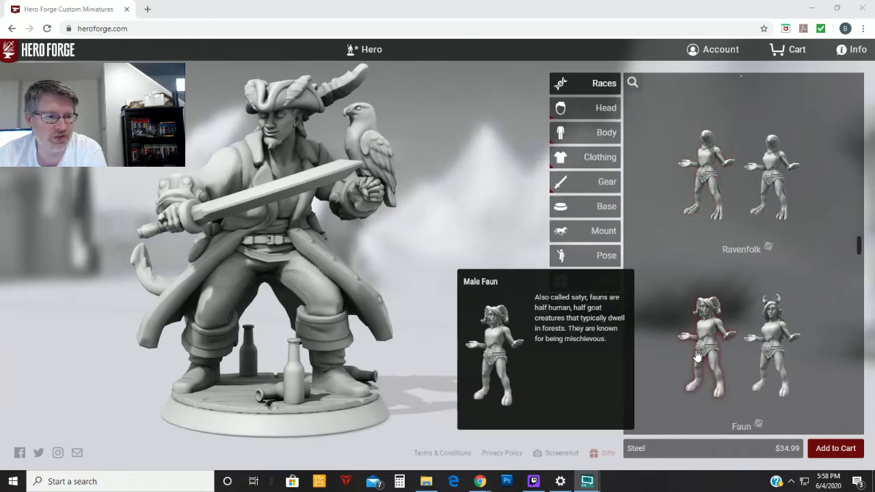
{"action": "scroll", "coordinate": [704, 342], "scroll_direction": "down", "scroll_amount": 4}
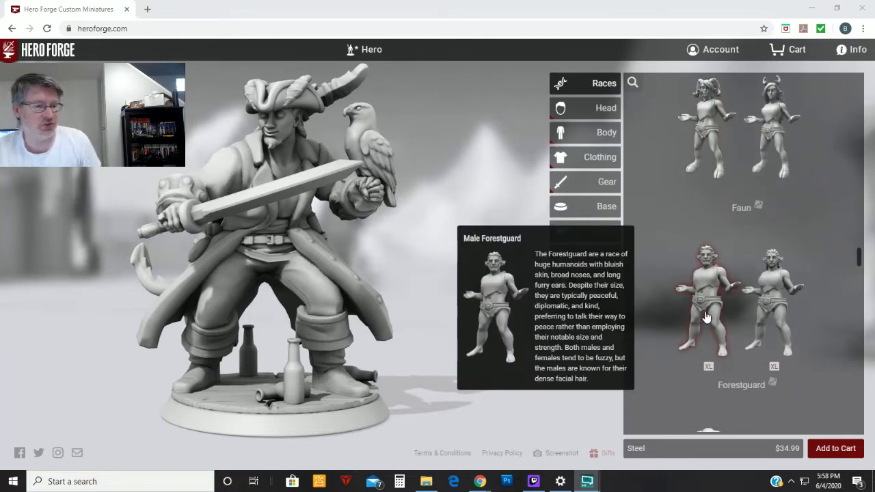
{"action": "scroll", "coordinate": [708, 317], "scroll_direction": "down", "scroll_amount": 2}
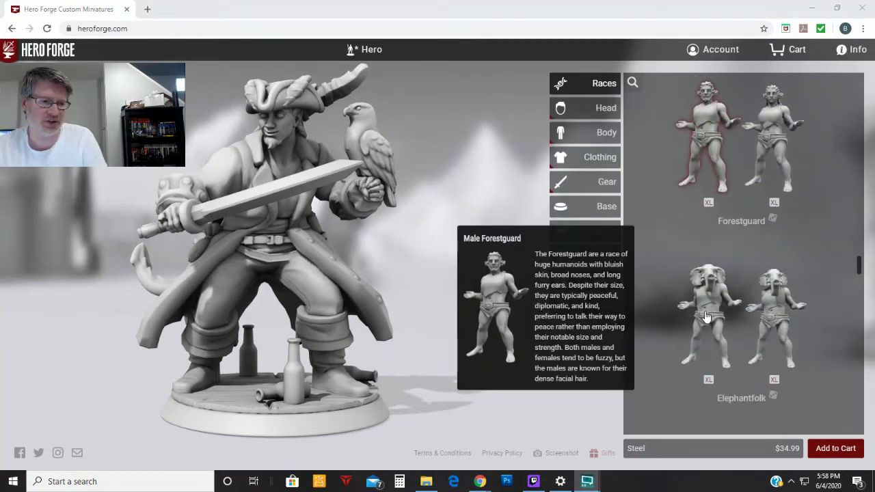
{"action": "scroll", "coordinate": [709, 327], "scroll_direction": "down", "scroll_amount": 2}
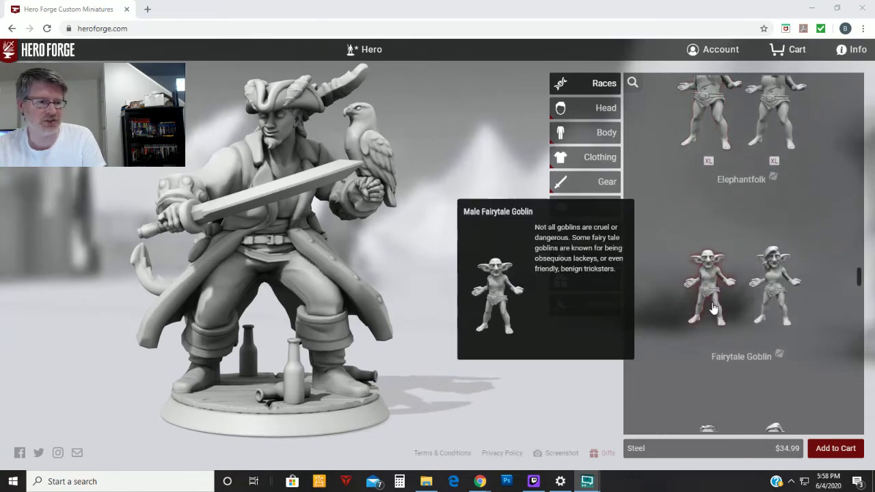
{"action": "scroll", "coordinate": [711, 307], "scroll_direction": "down", "scroll_amount": 3}
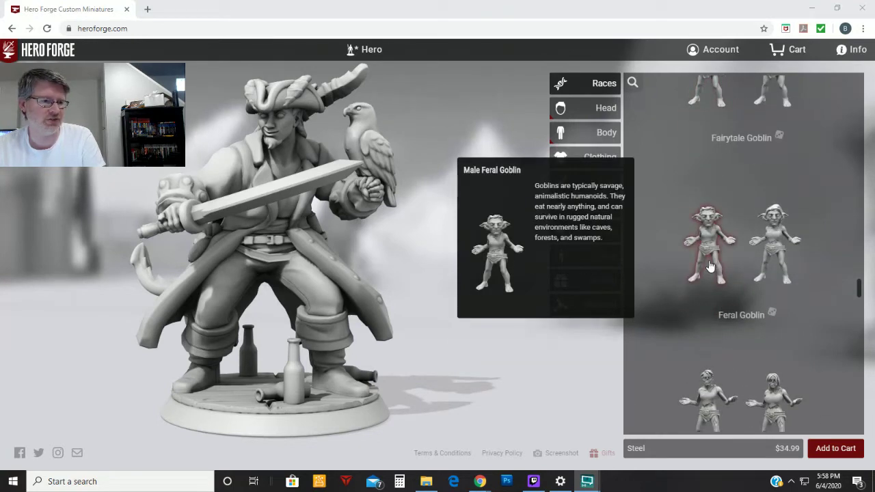
{"action": "scroll", "coordinate": [710, 267], "scroll_direction": "down", "scroll_amount": 3}
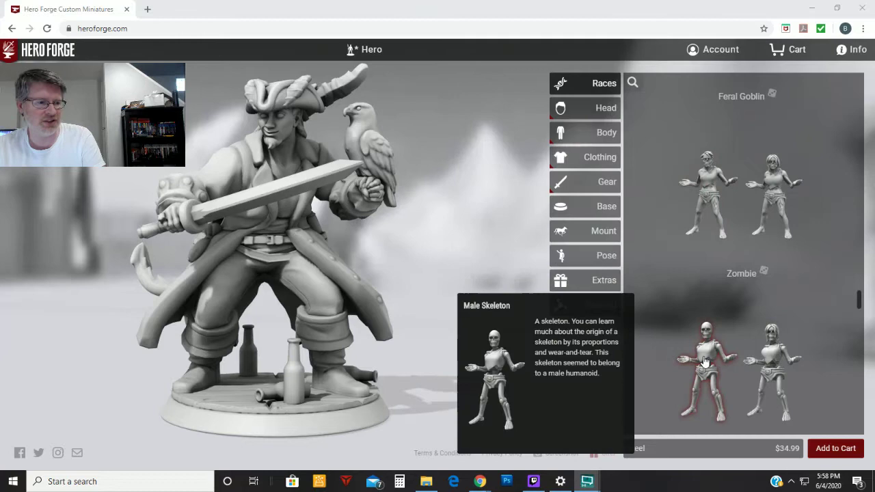
{"action": "scroll", "coordinate": [705, 361], "scroll_direction": "down", "scroll_amount": 2}
{"action": "scroll", "coordinate": [707, 354], "scroll_direction": "down", "scroll_amount": 3}
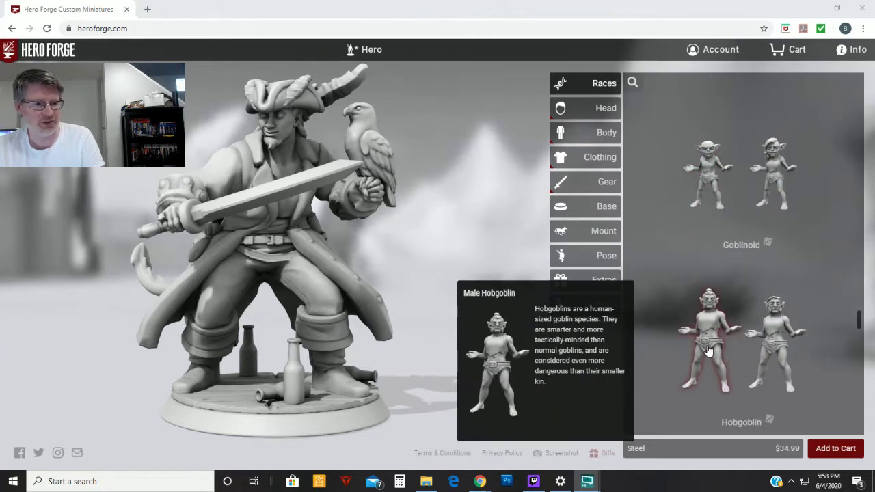
{"action": "scroll", "coordinate": [709, 349], "scroll_direction": "down", "scroll_amount": 4}
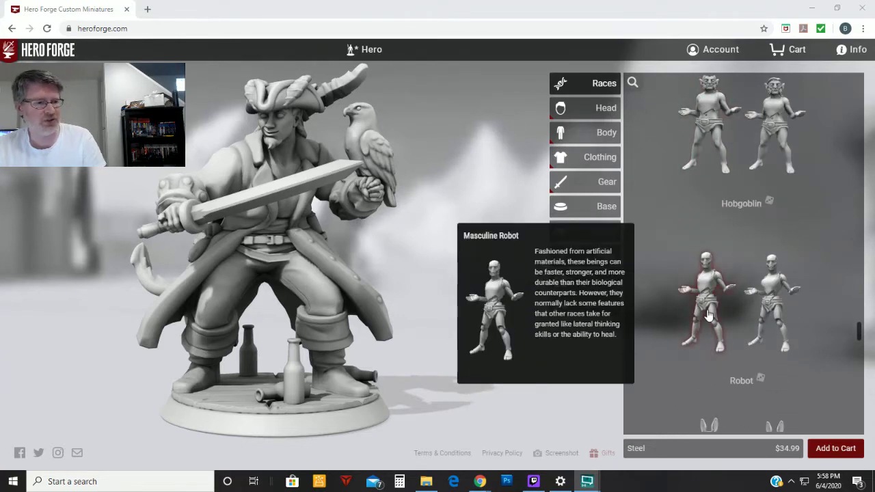
{"action": "scroll", "coordinate": [709, 315], "scroll_direction": "down", "scroll_amount": 1}
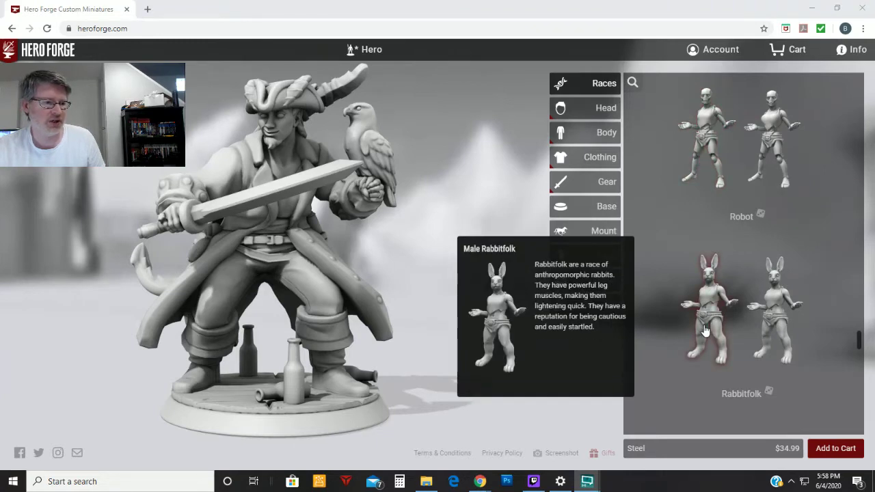
{"action": "scroll", "coordinate": [709, 312], "scroll_direction": "down", "scroll_amount": 3}
{"action": "scroll", "coordinate": [711, 298], "scroll_direction": "down", "scroll_amount": 4}
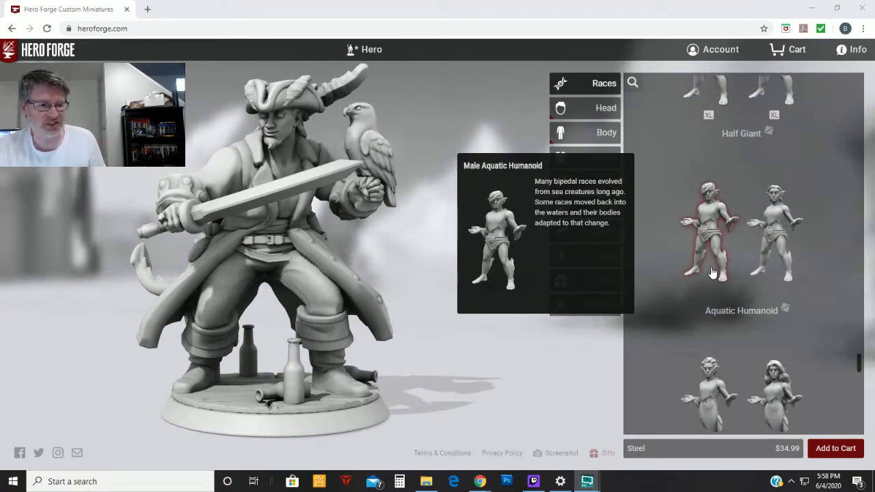
{"action": "scroll", "coordinate": [711, 272], "scroll_direction": "down", "scroll_amount": 3}
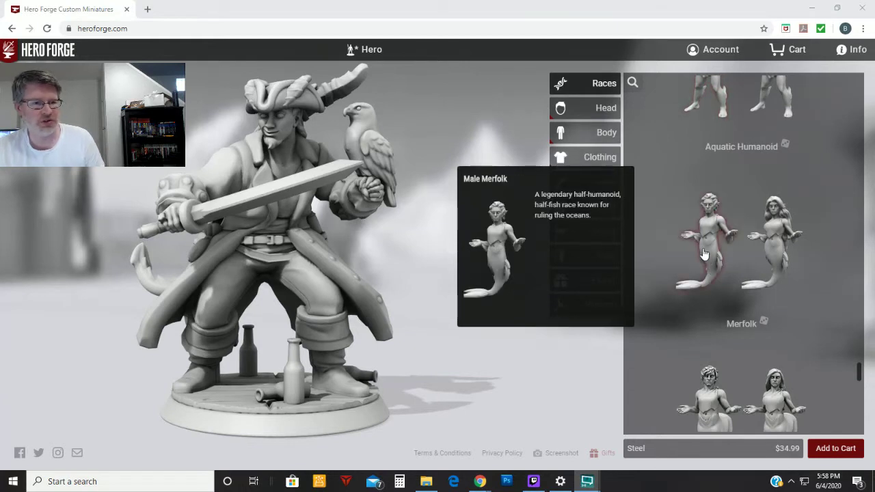
{"action": "scroll", "coordinate": [710, 292], "scroll_direction": "down", "scroll_amount": 3}
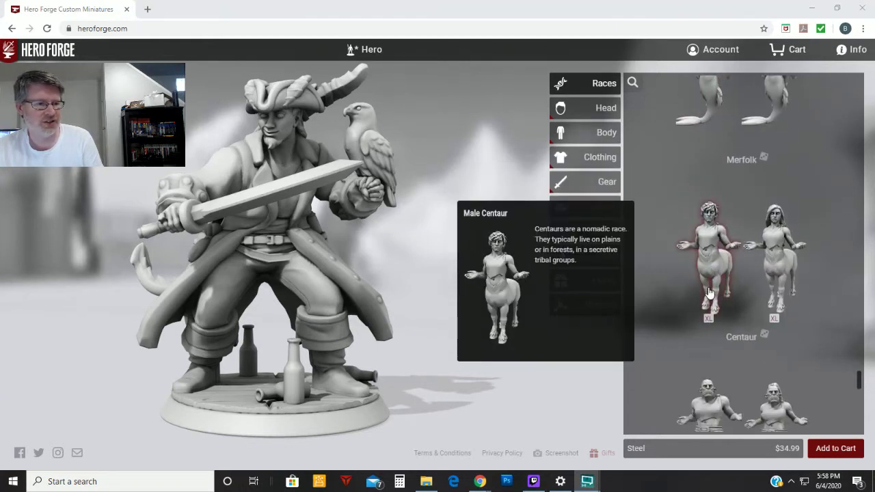
{"action": "scroll", "coordinate": [777, 286], "scroll_direction": "down", "scroll_amount": 4}
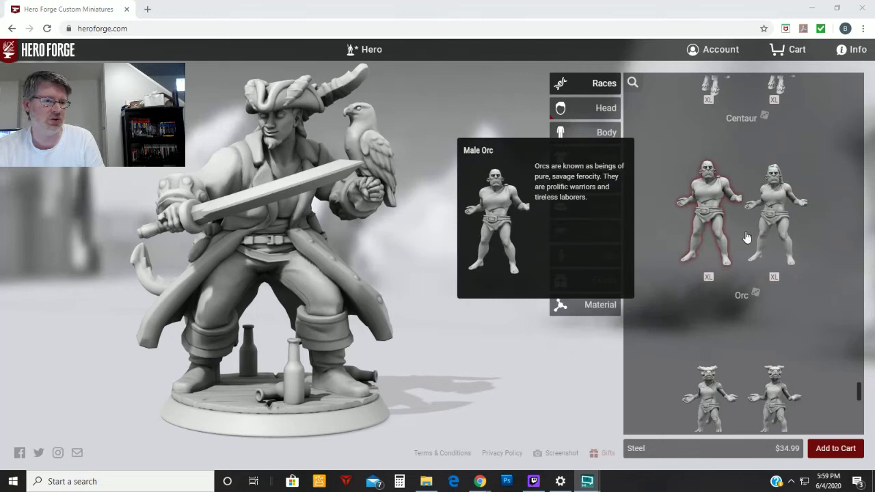
{"action": "scroll", "coordinate": [711, 291], "scroll_direction": "down", "scroll_amount": 3}
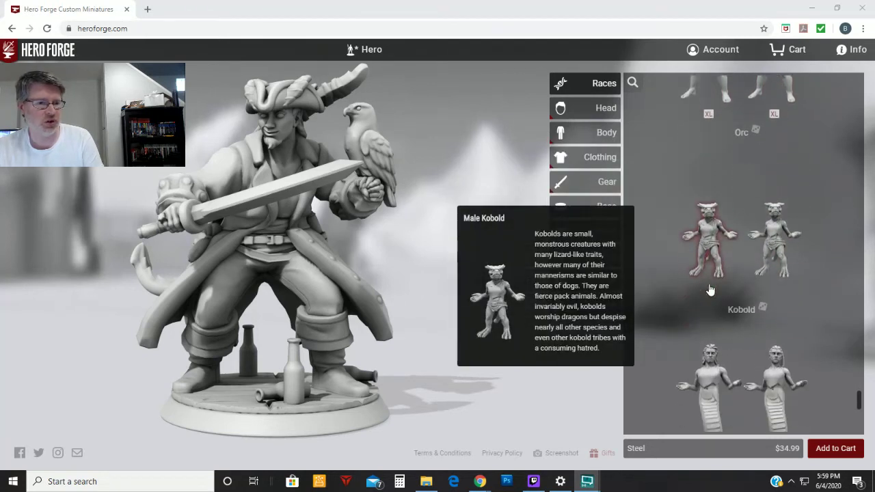
{"action": "scroll", "coordinate": [710, 291], "scroll_direction": "down", "scroll_amount": 2}
{"action": "scroll", "coordinate": [710, 291], "scroll_direction": "down", "scroll_amount": 2}
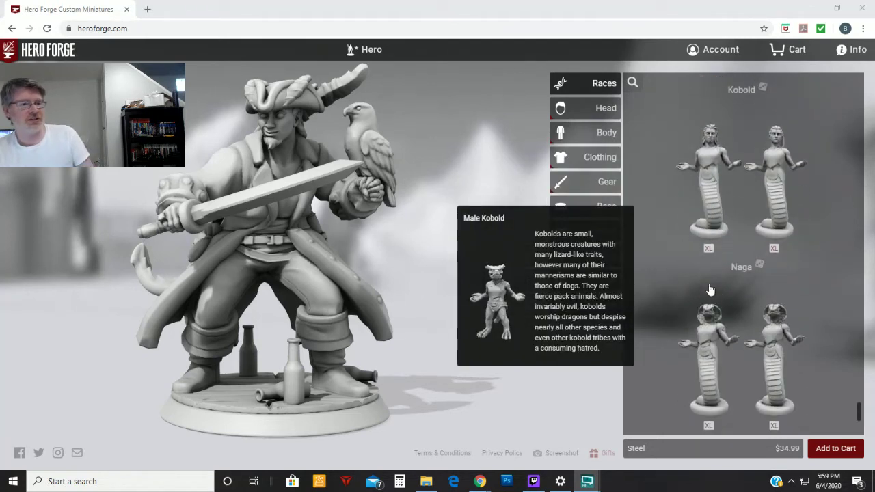
{"action": "scroll", "coordinate": [709, 349], "scroll_direction": "down", "scroll_amount": 1}
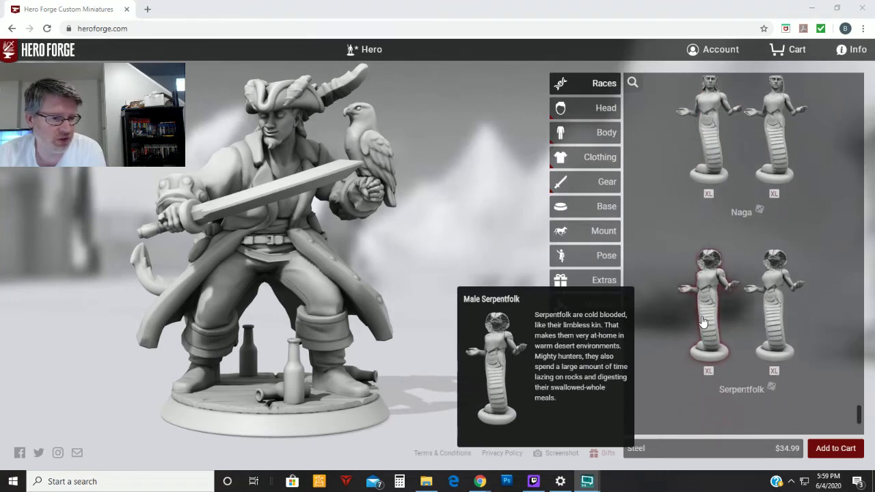
{"action": "scroll", "coordinate": [719, 330], "scroll_direction": "down", "scroll_amount": 3}
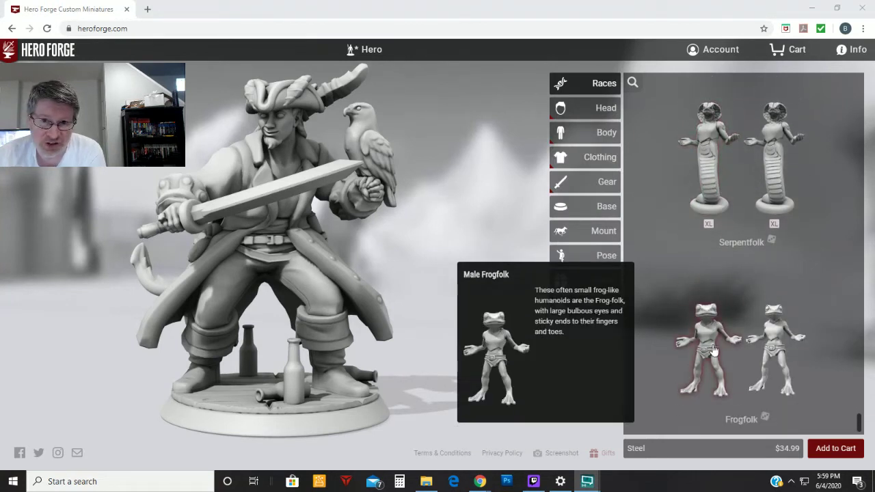
{"action": "scroll", "coordinate": [713, 350], "scroll_direction": "up", "scroll_amount": 20}
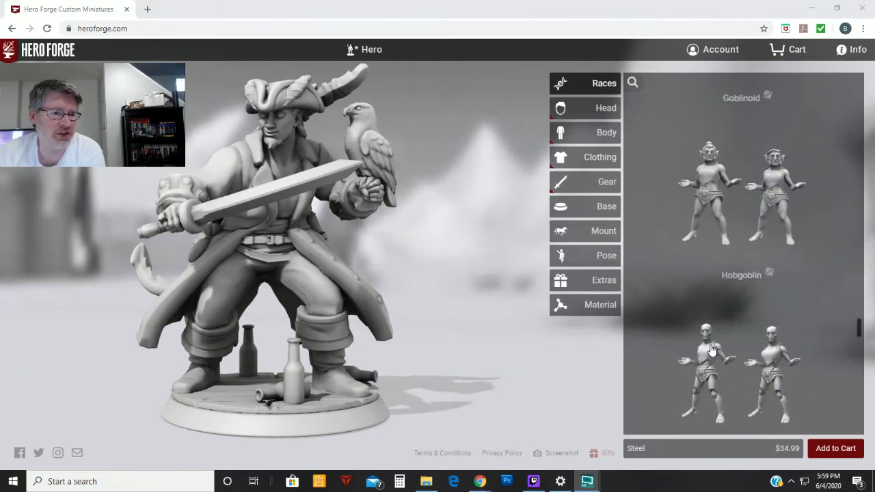
{"action": "scroll", "coordinate": [711, 350], "scroll_direction": "up", "scroll_amount": 20}
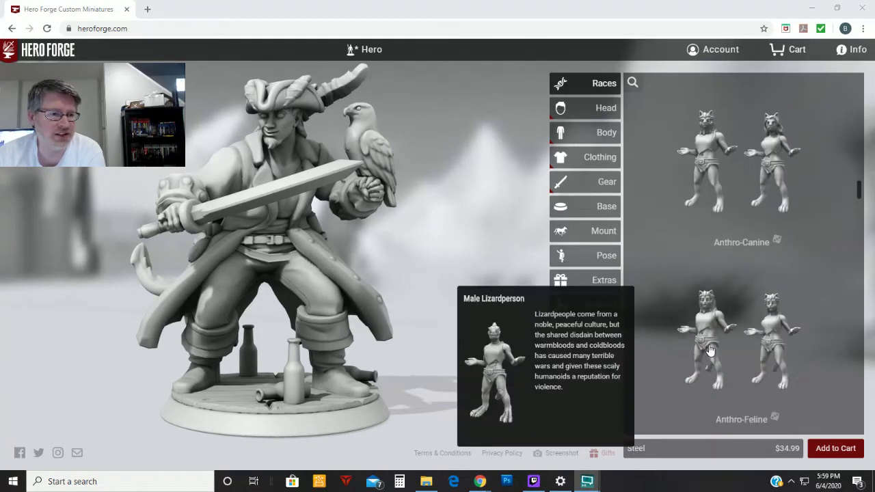
{"action": "scroll", "coordinate": [711, 350], "scroll_direction": "up", "scroll_amount": 15}
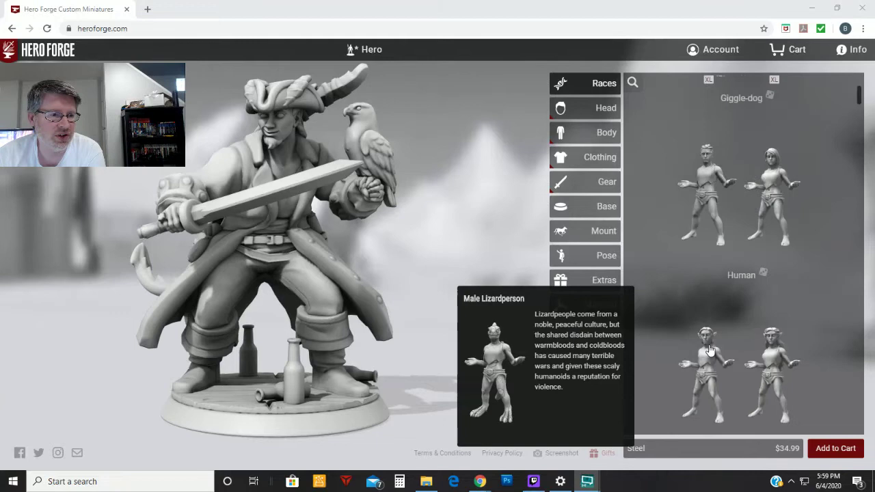
{"action": "scroll", "coordinate": [709, 342], "scroll_direction": "down", "scroll_amount": 2}
{"action": "left_click", "coordinate": [712, 284]}
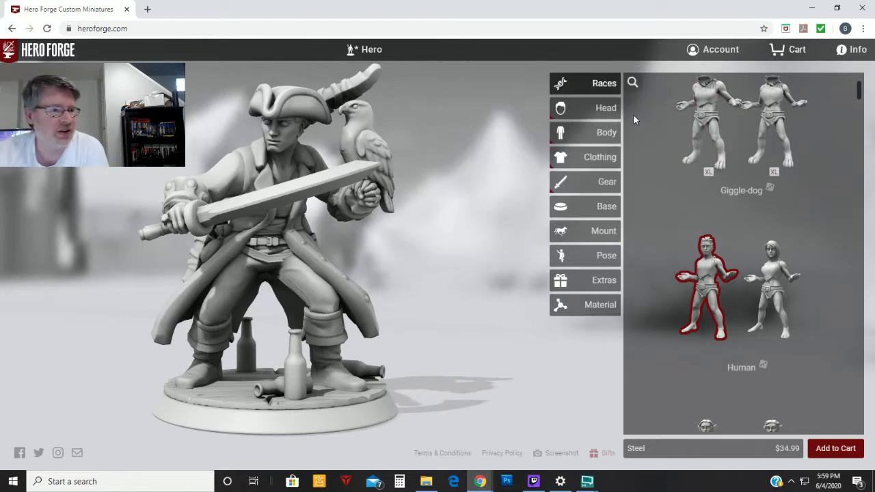
Step: Give the pirate the Heavy Features face and orbit to check the wide jaw and brow
{"action": "left_click", "coordinate": [593, 112]}
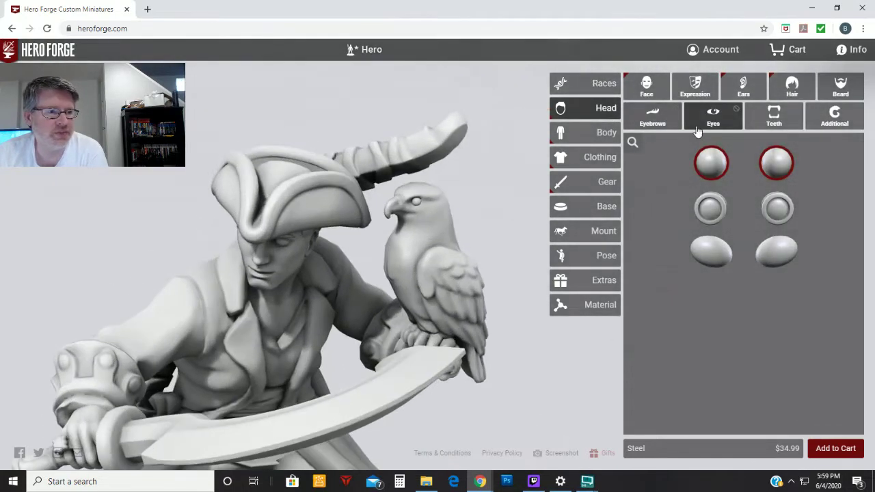
{"action": "left_click", "coordinate": [647, 87]}
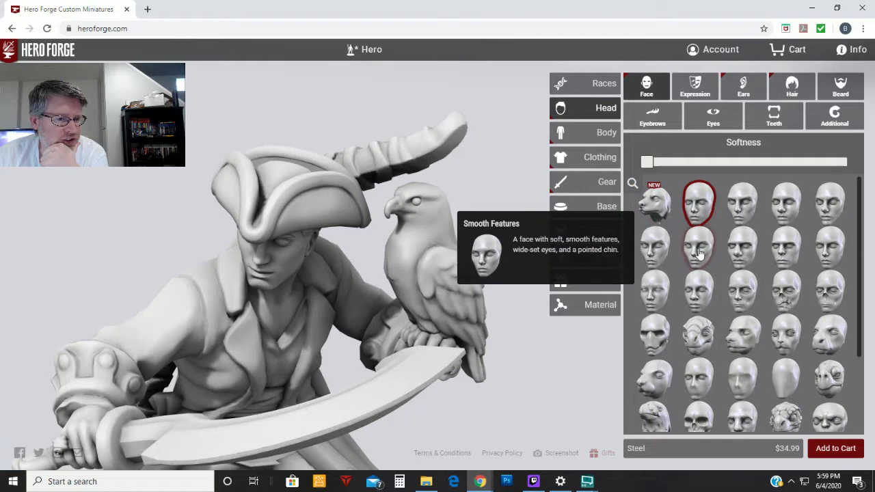
{"action": "left_click", "coordinate": [791, 255]}
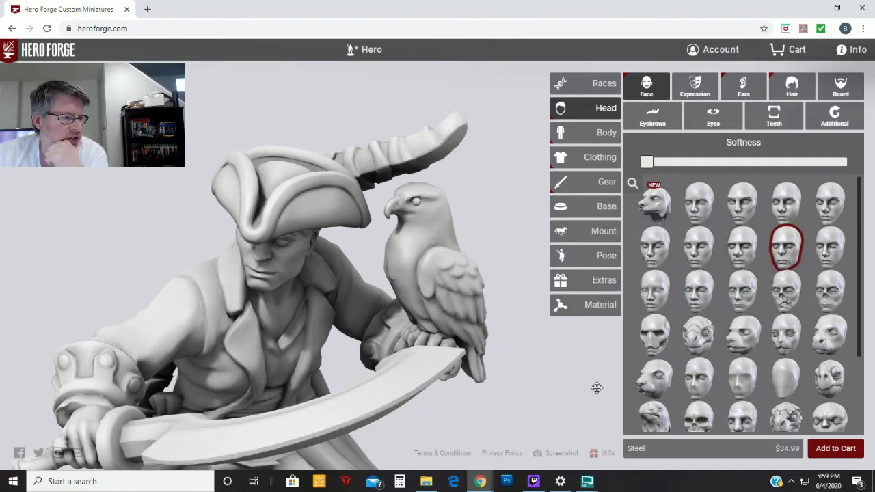
{"action": "left_click_drag", "start_coordinate": [596, 385], "coordinate": [555, 322]}
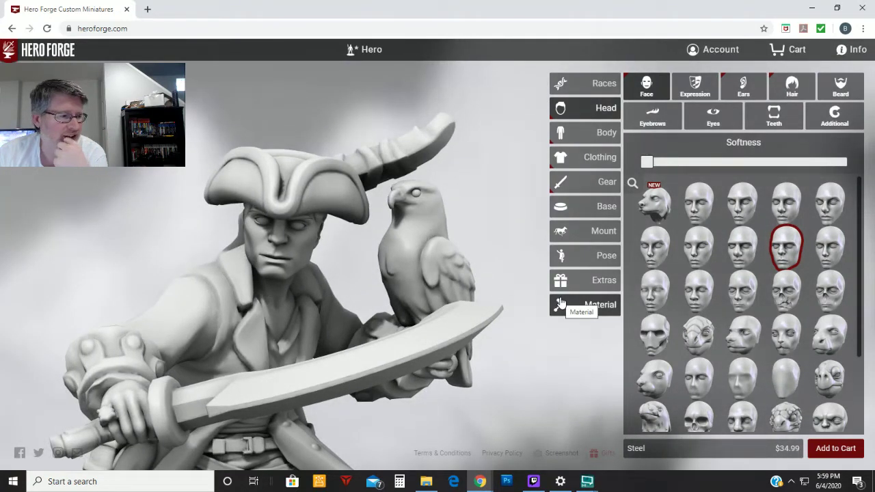
Step: Tune the expression sliders to a roar: Snarl and AAAARRRGGGGHH!!! high, Confused midway
{"action": "left_click", "coordinate": [701, 91]}
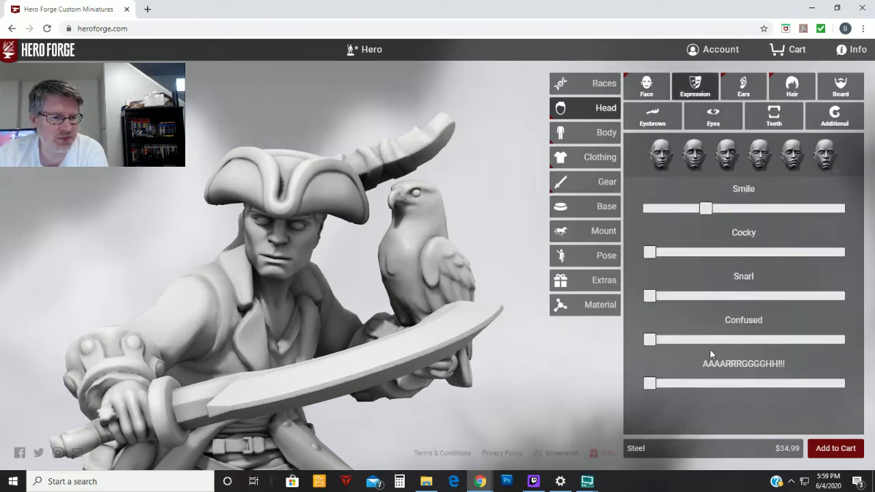
{"action": "left_click_drag", "start_coordinate": [659, 252], "coordinate": [812, 253]}
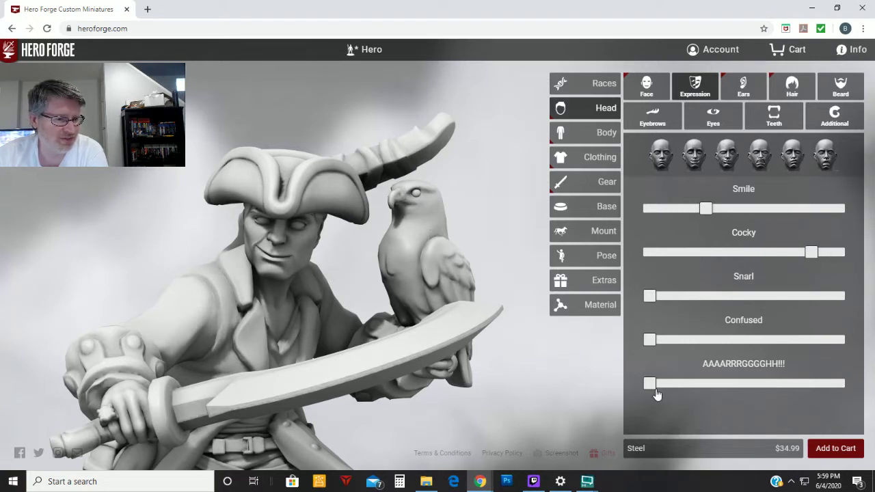
{"action": "left_click_drag", "start_coordinate": [651, 384], "coordinate": [673, 384]}
{"action": "left_click_drag", "start_coordinate": [733, 387], "coordinate": [563, 383]}
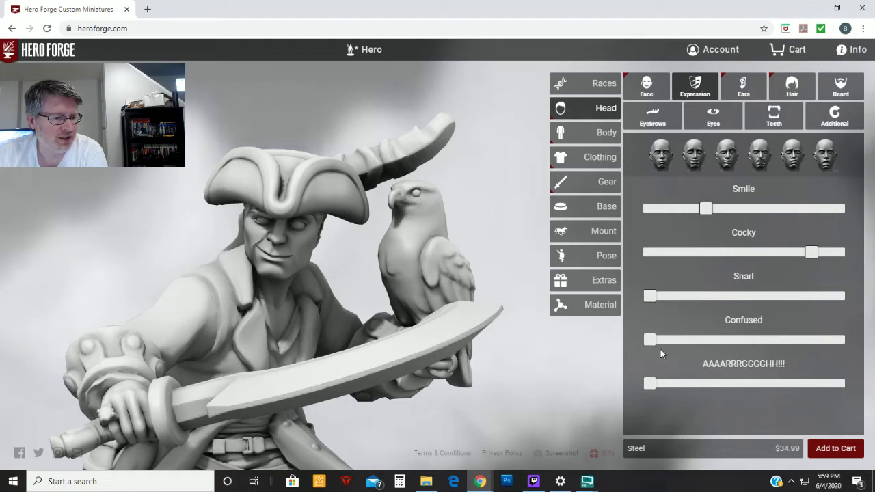
{"action": "left_click_drag", "start_coordinate": [650, 340], "coordinate": [840, 339]}
{"action": "left_click_drag", "start_coordinate": [650, 296], "coordinate": [807, 297]}
{"action": "left_click_drag", "start_coordinate": [650, 384], "coordinate": [831, 380]}
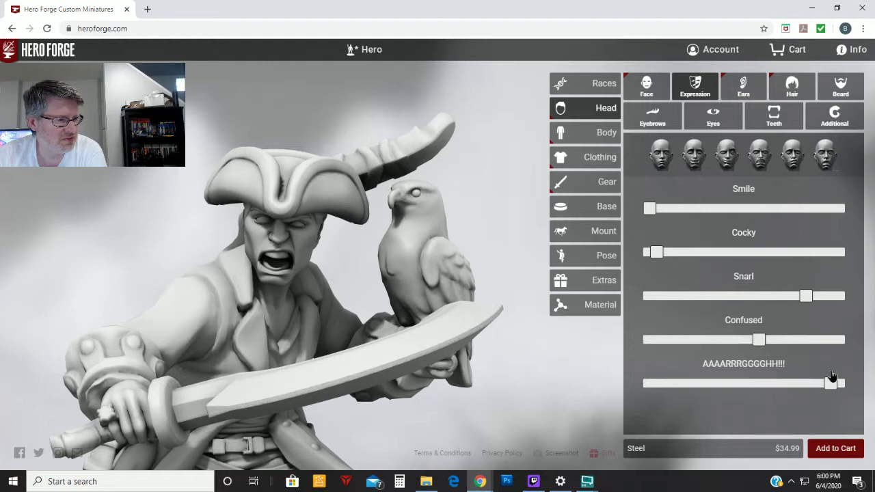
Step: Try Torn Ears and inspect the side of the head, keeping the original Human Ears
{"action": "left_click", "coordinate": [746, 91]}
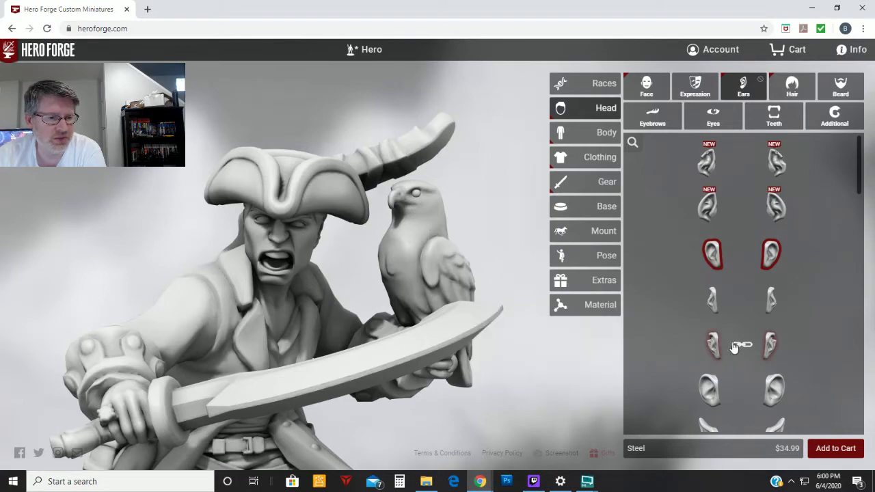
{"action": "left_click", "coordinate": [712, 344]}
{"action": "left_click_drag", "start_coordinate": [358, 258], "coordinate": [447, 263]}
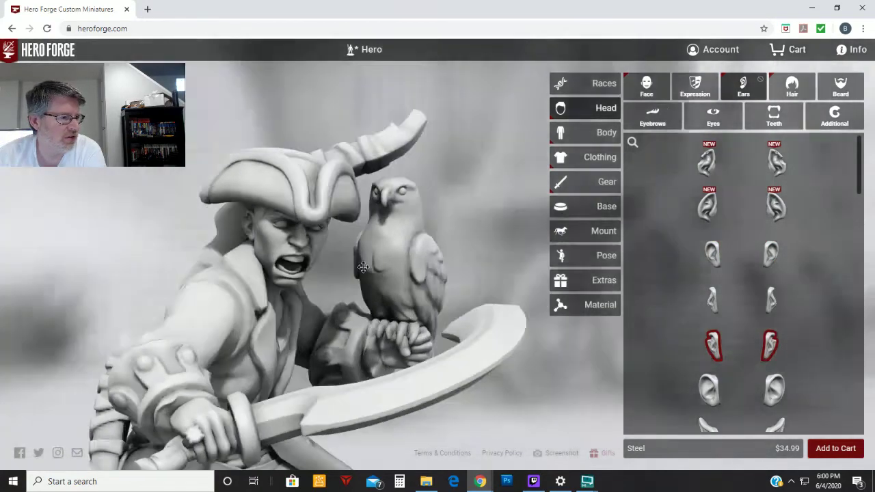
{"action": "left_click_drag", "start_coordinate": [363, 266], "coordinate": [385, 266]}
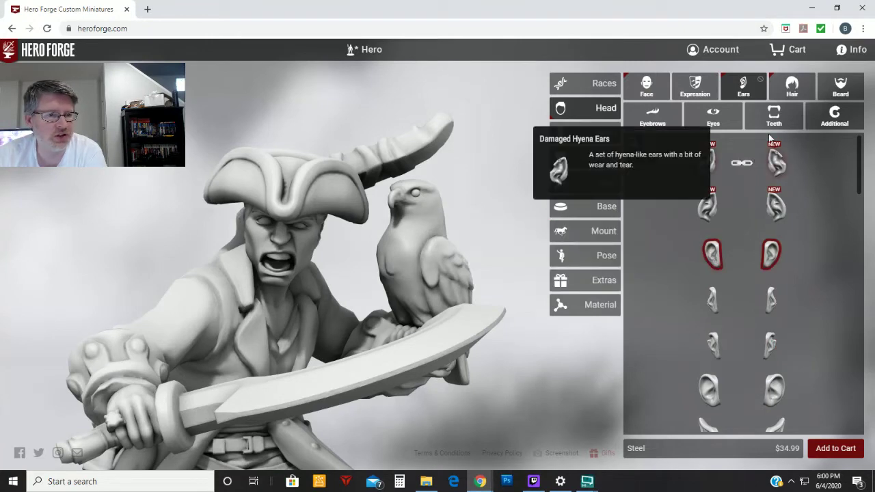
{"action": "left_click", "coordinate": [792, 87]}
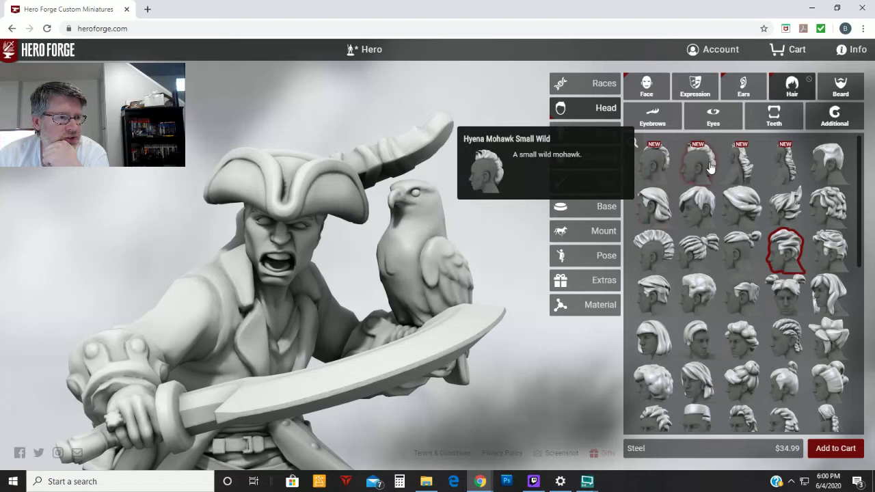
Step: Give the pirate Military Standard hair and remove his Tricorne Hat from Headwear
{"action": "left_click", "coordinate": [829, 177]}
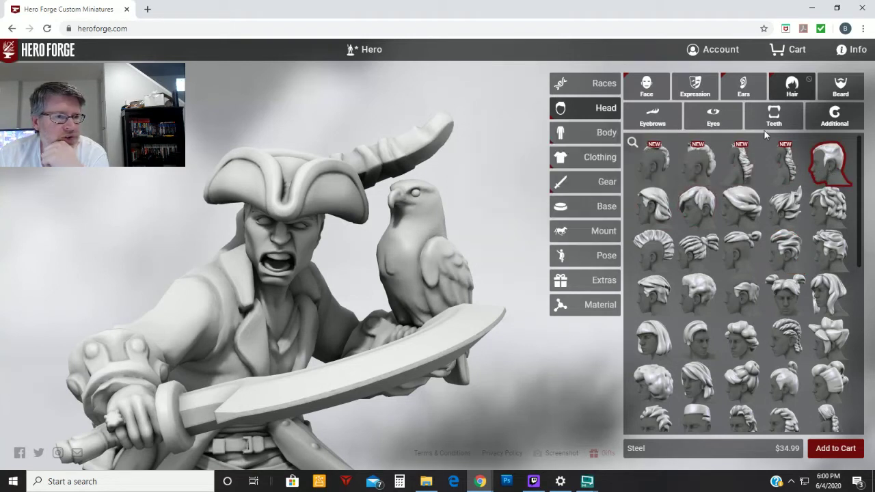
{"action": "left_click", "coordinate": [597, 164]}
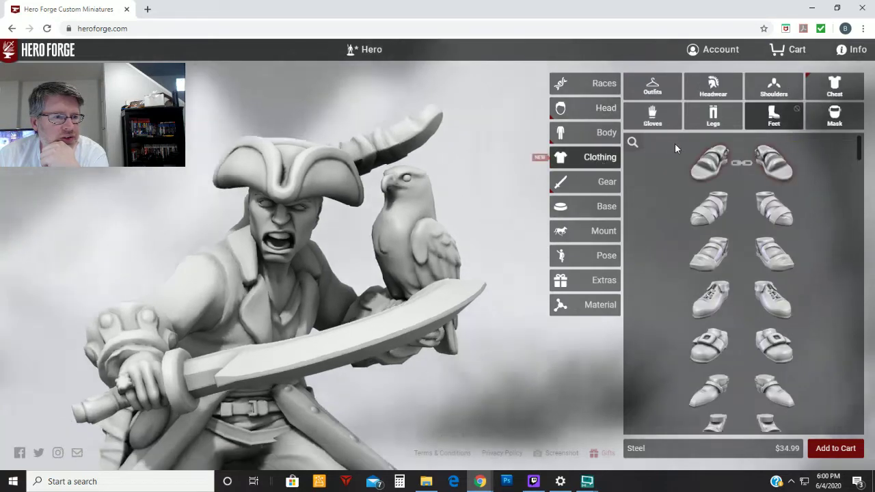
{"action": "left_click", "coordinate": [712, 88]}
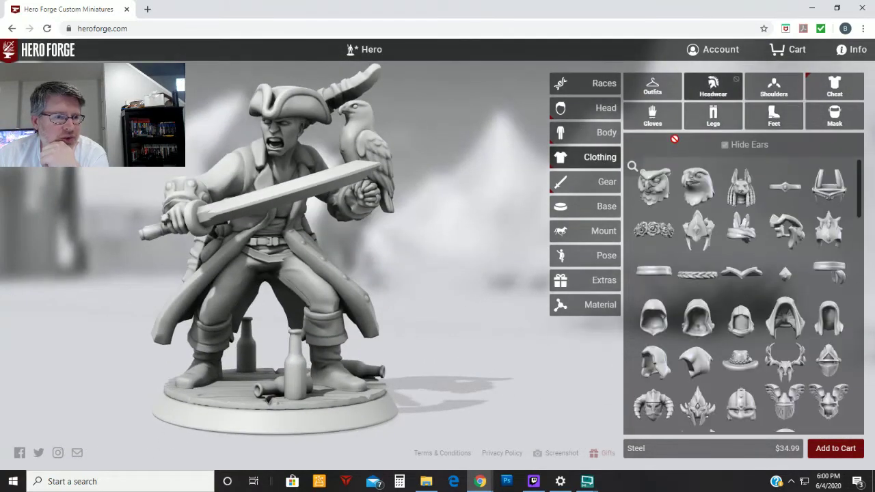
{"action": "scroll", "coordinate": [771, 241], "scroll_direction": "down", "scroll_amount": 10}
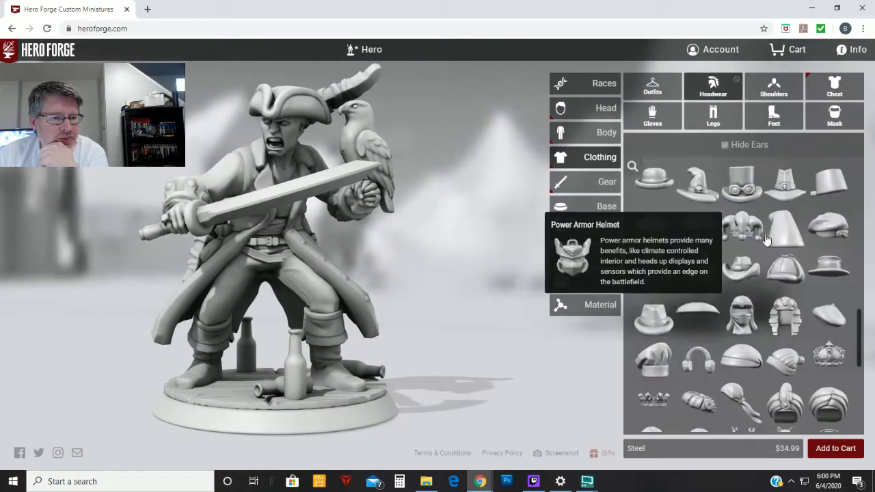
{"action": "left_click", "coordinate": [772, 235]}
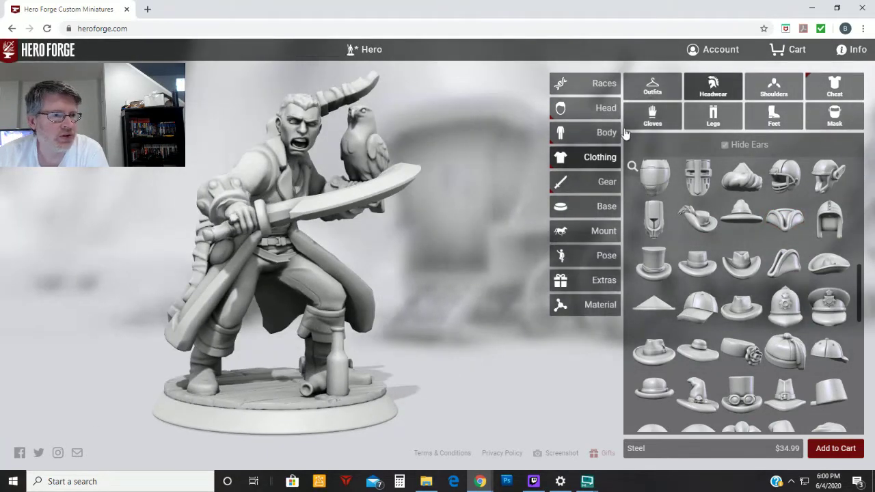
Step: Try the Swooping Bangs, Princely Hair, Pompadour and undercut hairstyles on the hero
{"action": "left_click", "coordinate": [594, 108]}
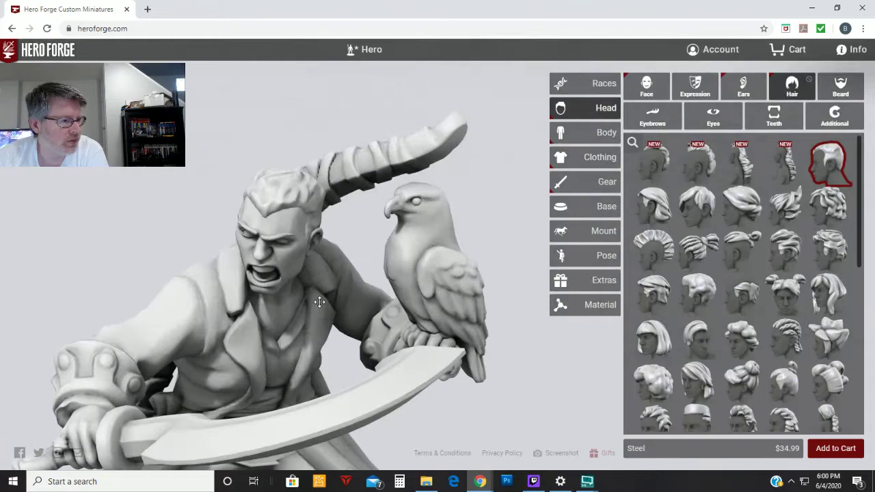
{"action": "left_click_drag", "start_coordinate": [271, 298], "coordinate": [332, 240]}
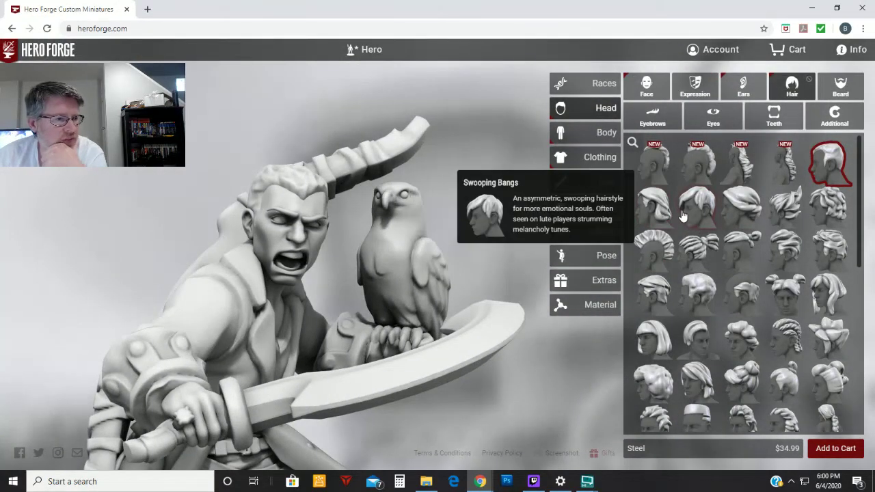
{"action": "left_click", "coordinate": [698, 215]}
{"action": "left_click", "coordinate": [666, 218]}
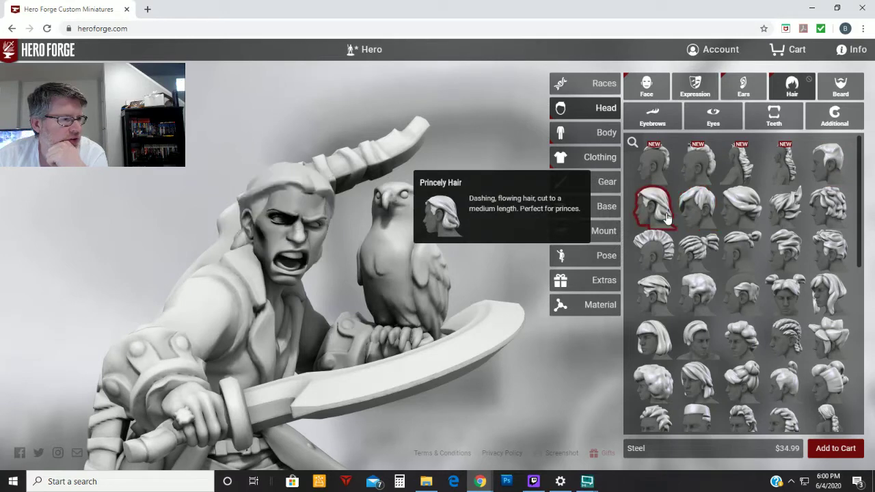
{"action": "scroll", "coordinate": [725, 225], "scroll_direction": "down", "scroll_amount": 3}
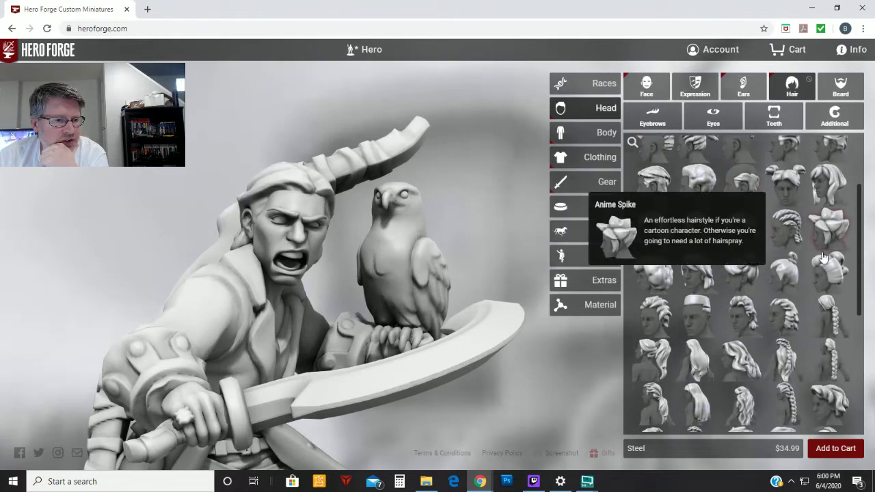
{"action": "scroll", "coordinate": [859, 304], "scroll_direction": "down", "scroll_amount": 5}
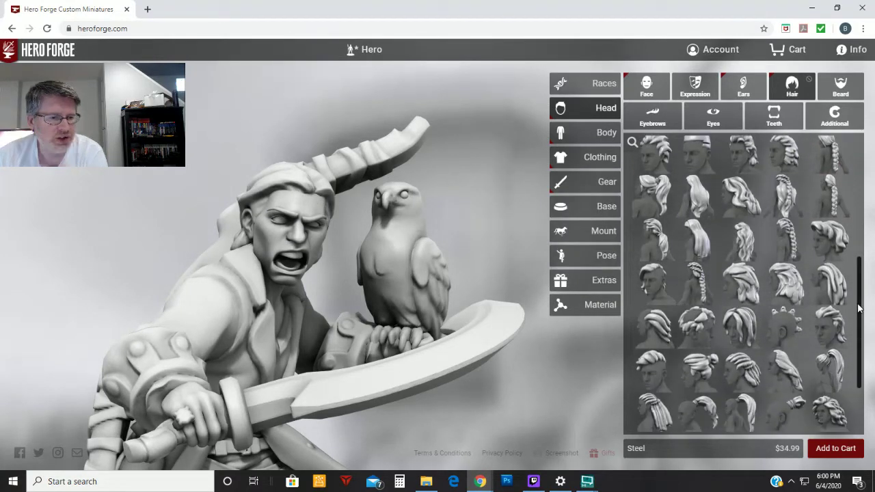
{"action": "scroll", "coordinate": [859, 308], "scroll_direction": "down", "scroll_amount": 2}
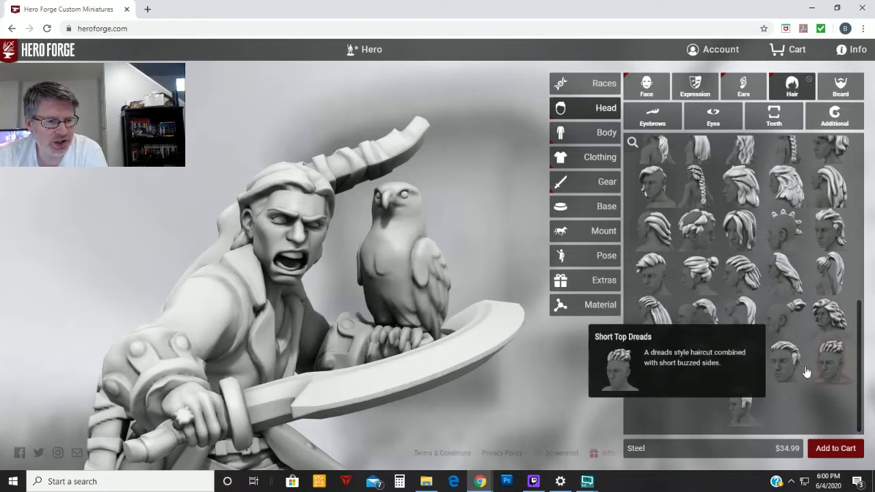
{"action": "left_click", "coordinate": [744, 403]}
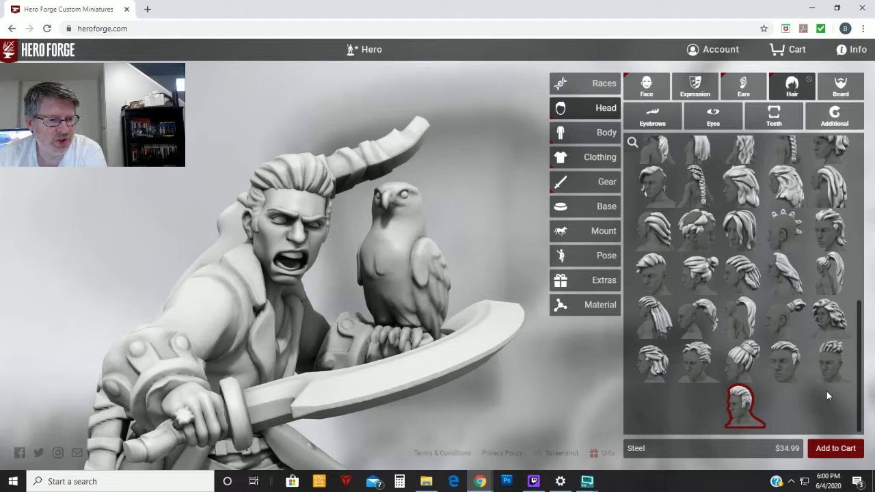
{"action": "left_click", "coordinate": [663, 279]}
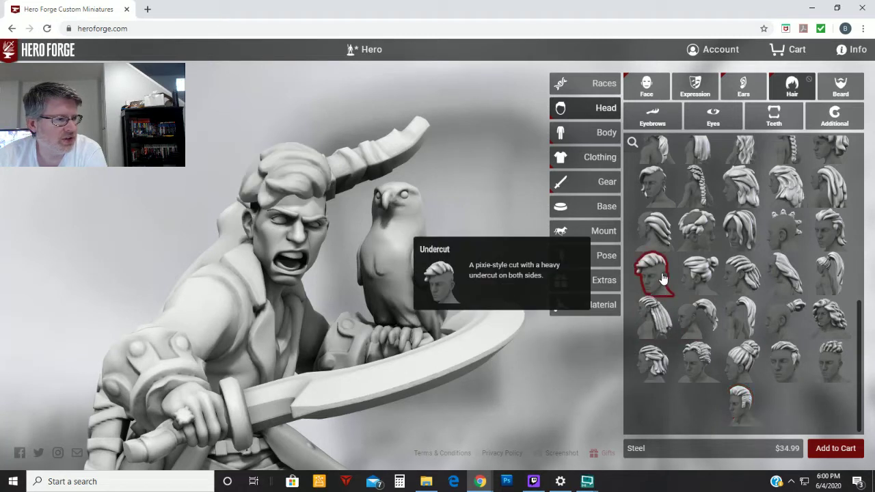
Step: Try Low Ponytail and Flat Top, then settle on the Military Standard haircut
{"action": "scroll", "coordinate": [655, 260], "scroll_direction": "up", "scroll_amount": 1}
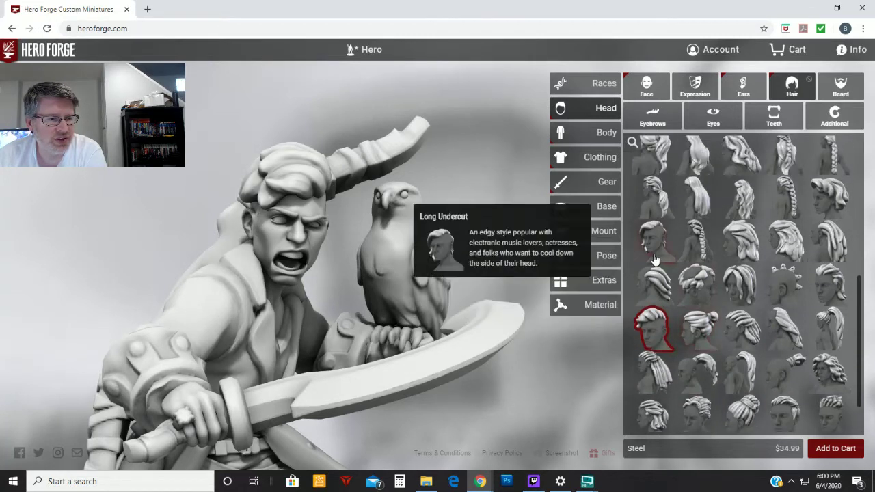
{"action": "scroll", "coordinate": [656, 255], "scroll_direction": "up", "scroll_amount": 1}
{"action": "left_click", "coordinate": [664, 261]}
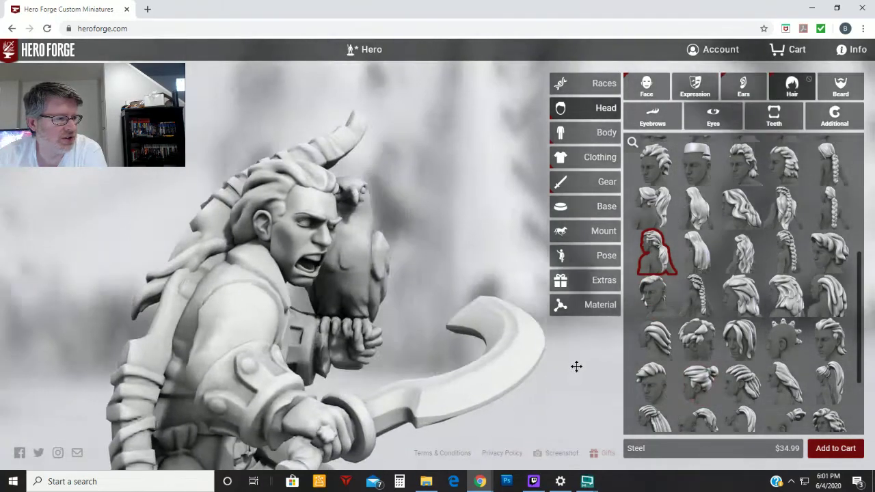
{"action": "left_click", "coordinate": [708, 171]}
{"action": "left_click_drag", "start_coordinate": [571, 377], "coordinate": [494, 377]}
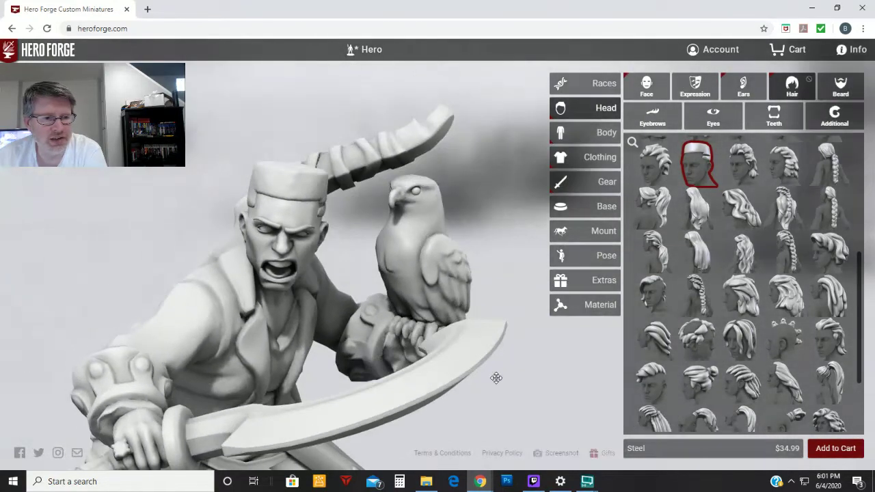
{"action": "scroll", "coordinate": [791, 293], "scroll_direction": "up", "scroll_amount": 5}
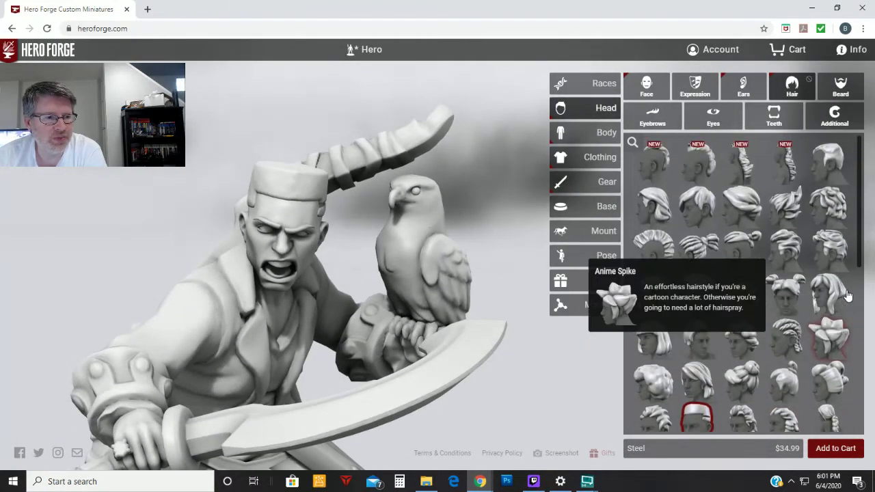
{"action": "left_click", "coordinate": [827, 168]}
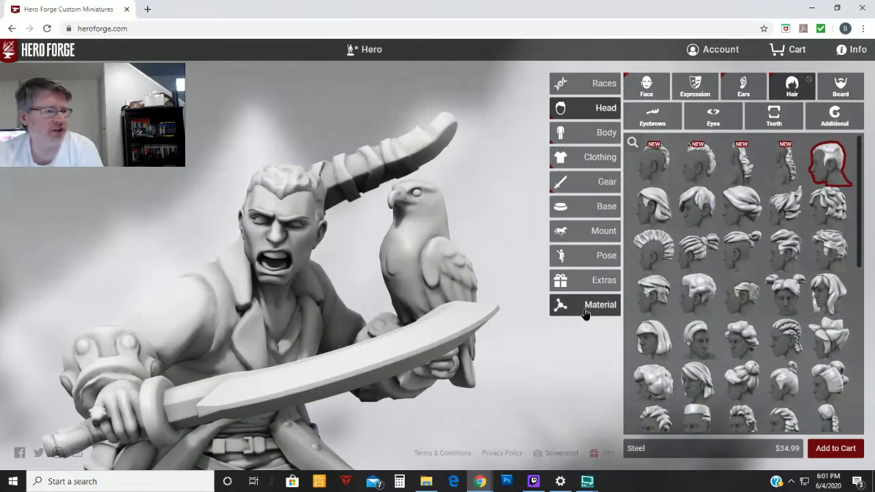
Step: Add a Handlebar Mustache, look over the eyebrows, and give the mouth Articulated Teeth
{"action": "left_click", "coordinate": [836, 88]}
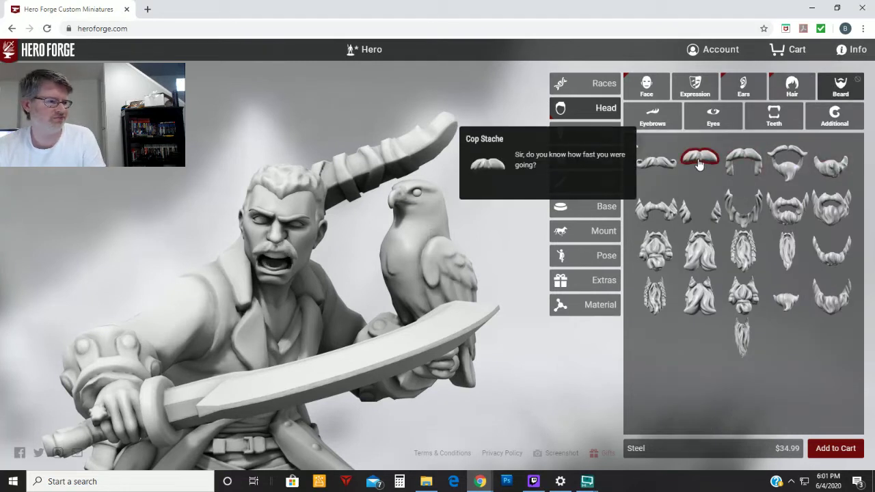
{"action": "left_click", "coordinate": [654, 171]}
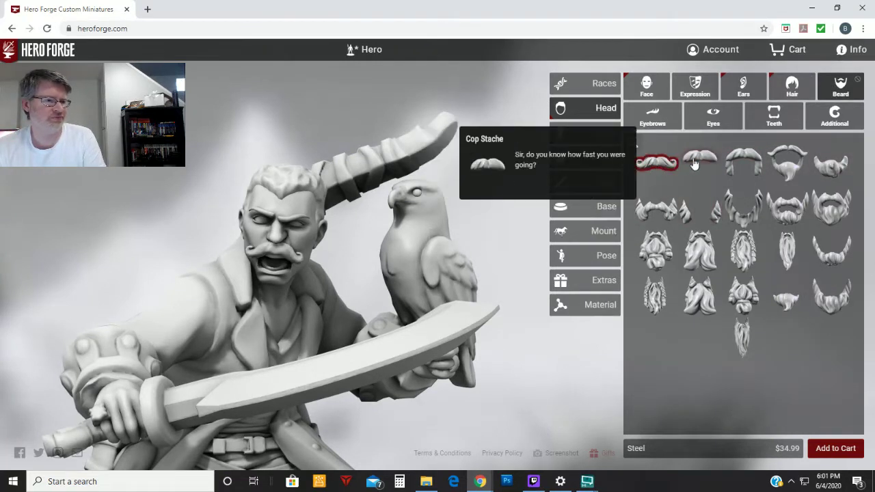
{"action": "left_click", "coordinate": [656, 120]}
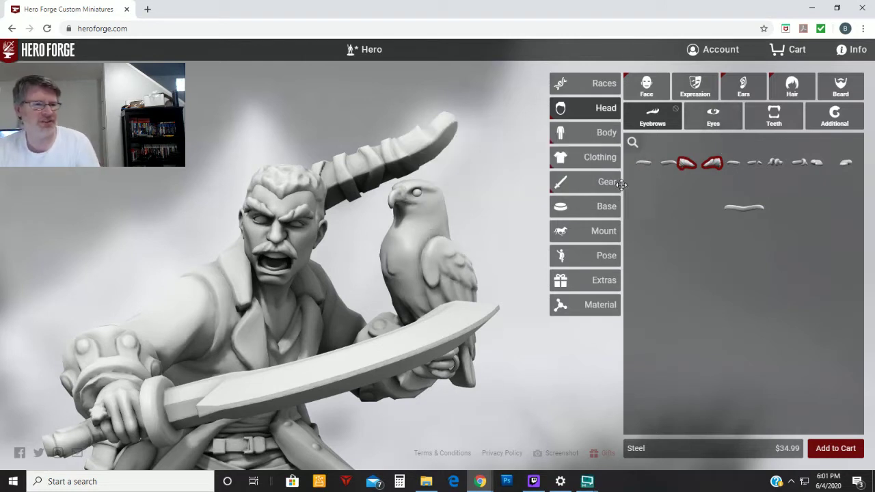
{"action": "left_click", "coordinate": [763, 111]}
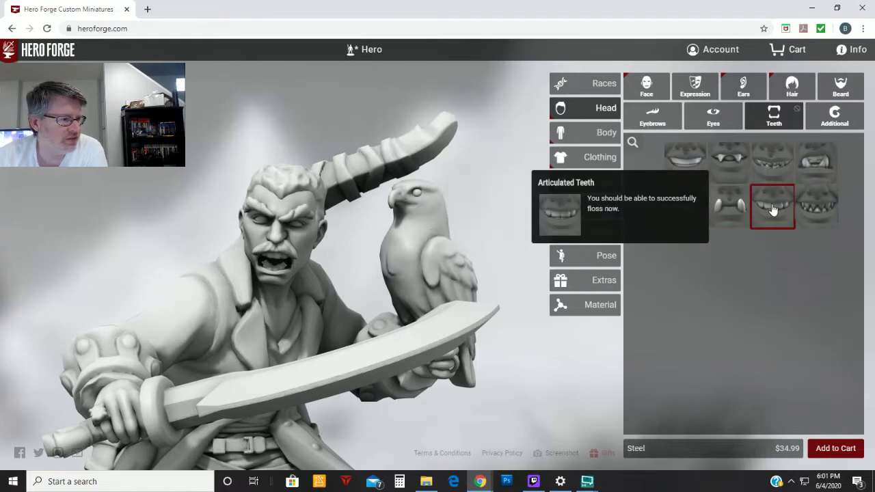
{"action": "left_click_drag", "start_coordinate": [511, 294], "coordinate": [504, 293]}
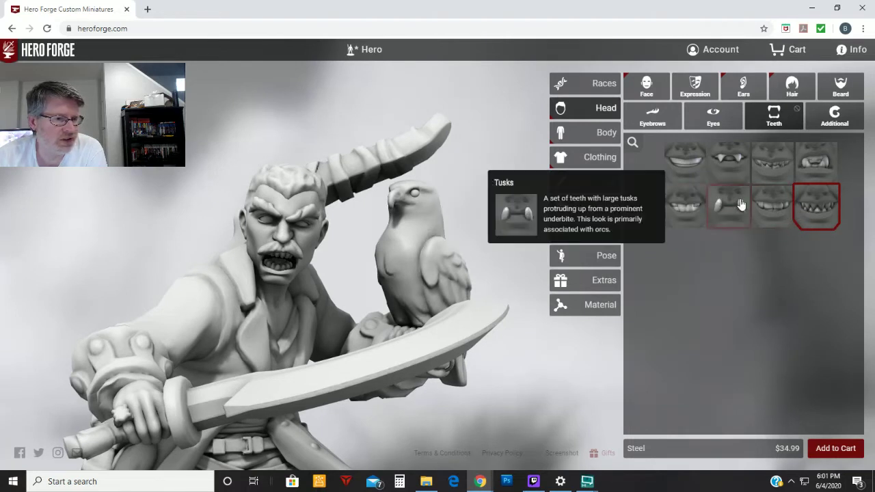
{"action": "left_click", "coordinate": [766, 203]}
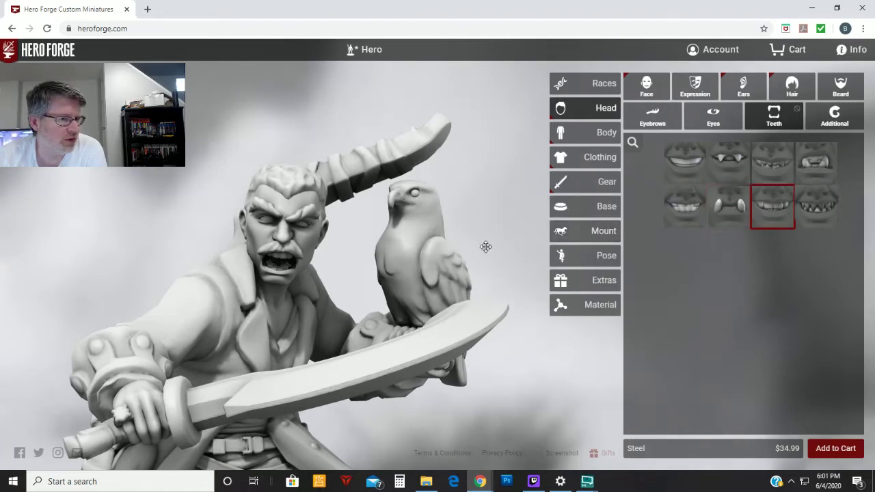
Step: Browse the Additional head pieces such as horns
{"action": "left_click", "coordinate": [835, 125]}
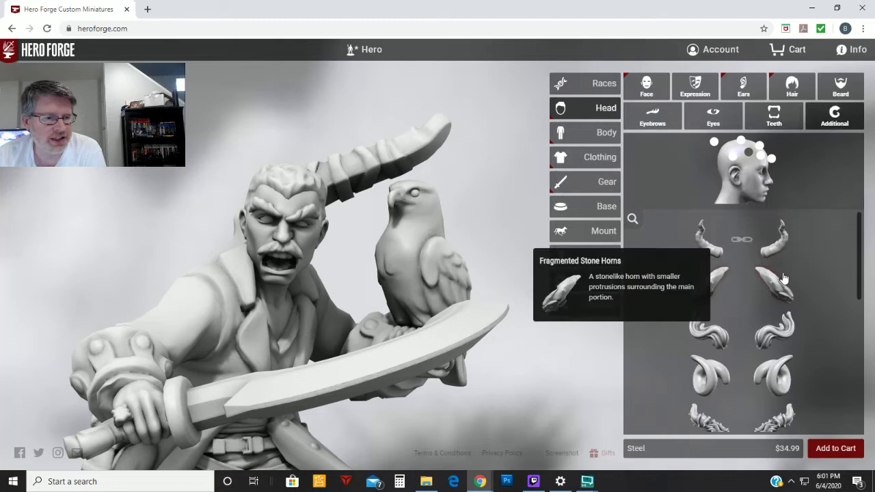
{"action": "scroll", "coordinate": [820, 270], "scroll_direction": "down", "scroll_amount": 10}
{"action": "scroll", "coordinate": [820, 270], "scroll_direction": "up", "scroll_amount": 10}
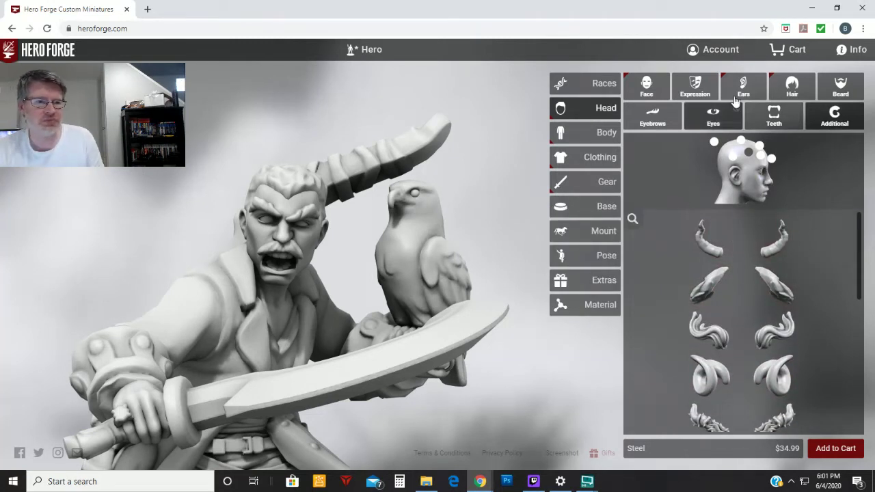
Step: Remove the swashbuckler coat, trousers and boots under Clothing's Chest, Legs and Feet
{"action": "left_click", "coordinate": [614, 133]}
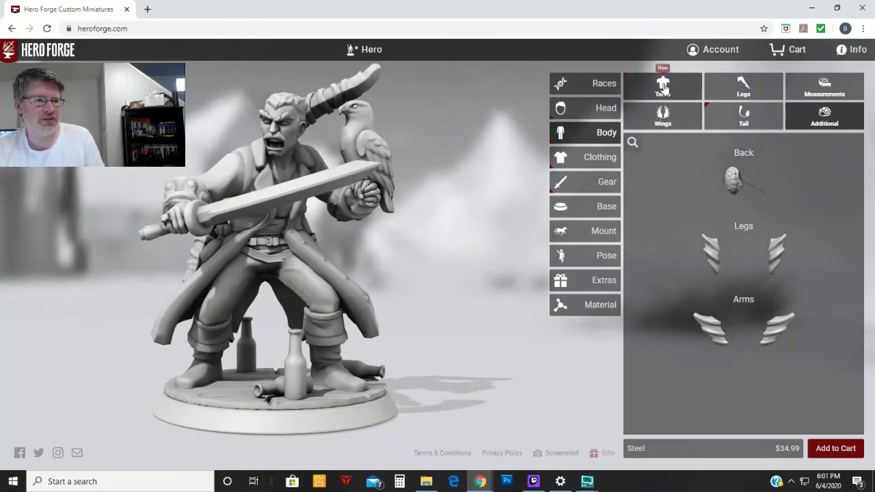
{"action": "left_click", "coordinate": [663, 86]}
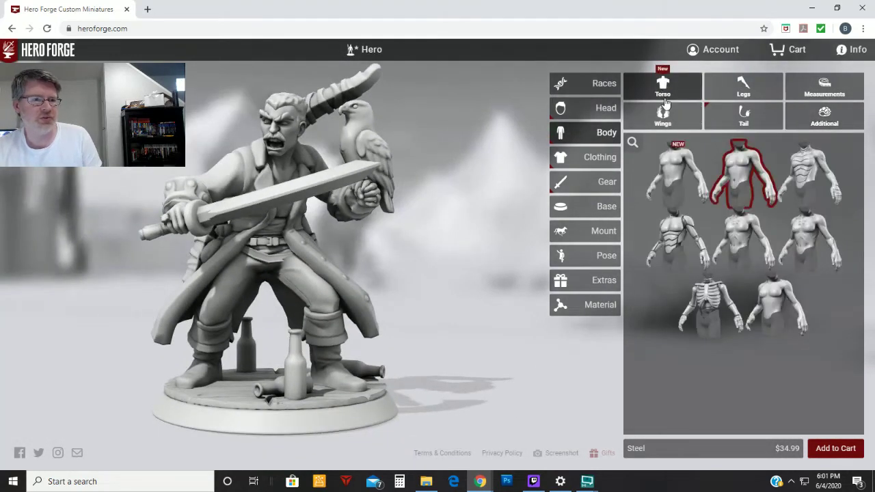
{"action": "left_click", "coordinate": [599, 158]}
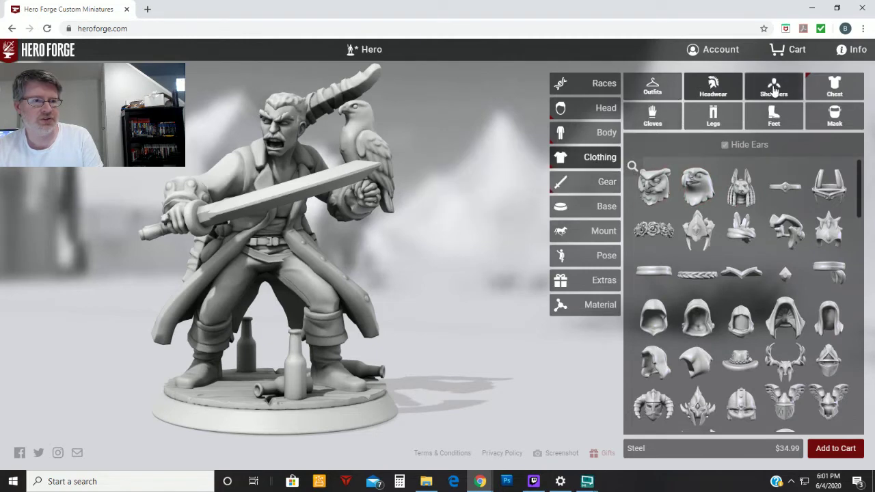
{"action": "left_click", "coordinate": [836, 91]}
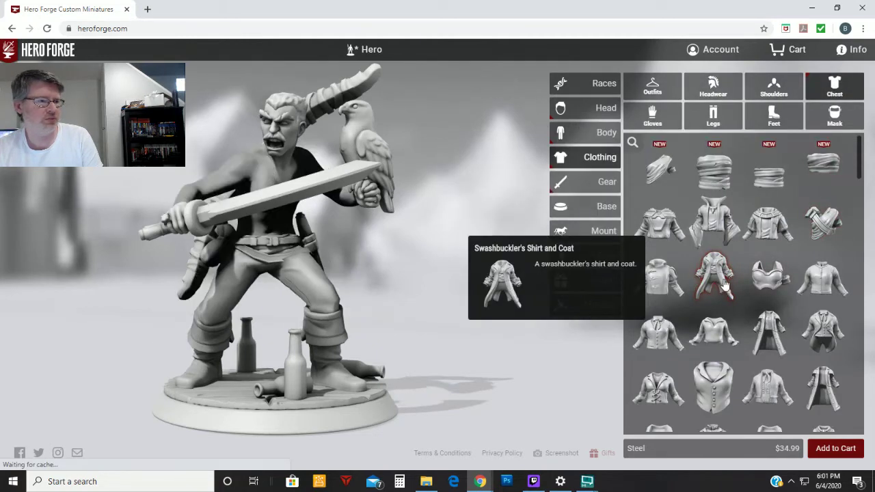
{"action": "left_click", "coordinate": [713, 116]}
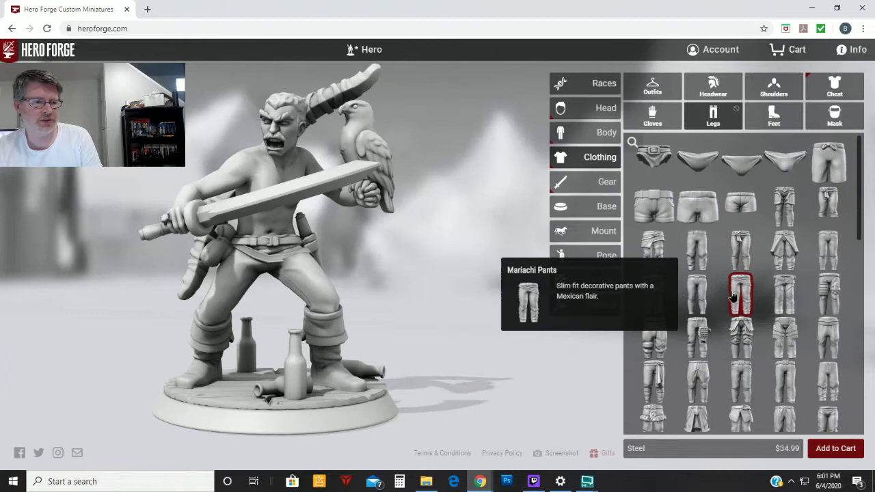
{"action": "left_click", "coordinate": [776, 118]}
{"action": "scroll", "coordinate": [804, 295], "scroll_direction": "down", "scroll_amount": 5}
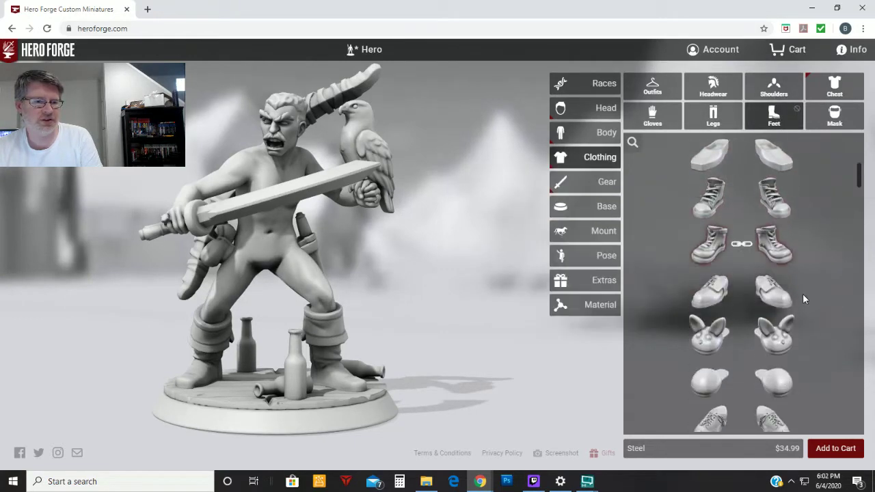
{"action": "scroll", "coordinate": [803, 293], "scroll_direction": "down", "scroll_amount": 5}
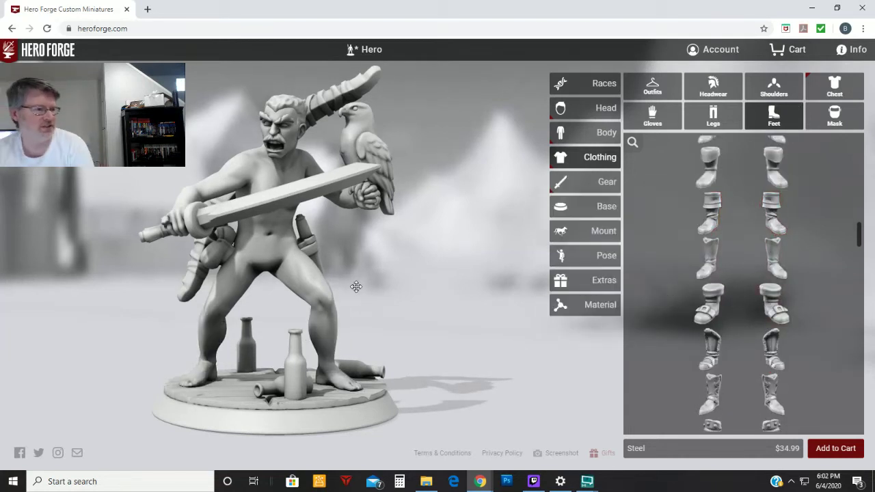
Step: Remove the item worn on the hero's back in Gear
{"action": "left_click", "coordinate": [592, 182]}
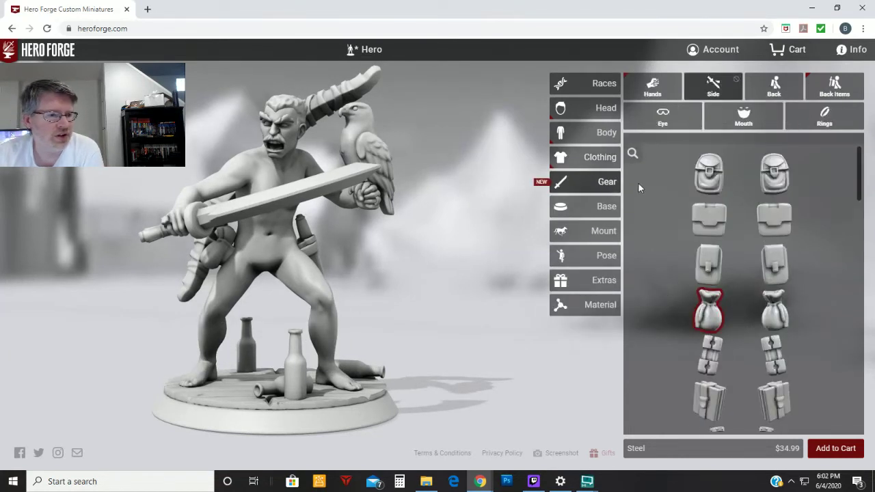
{"action": "scroll", "coordinate": [713, 311], "scroll_direction": "down", "scroll_amount": 5}
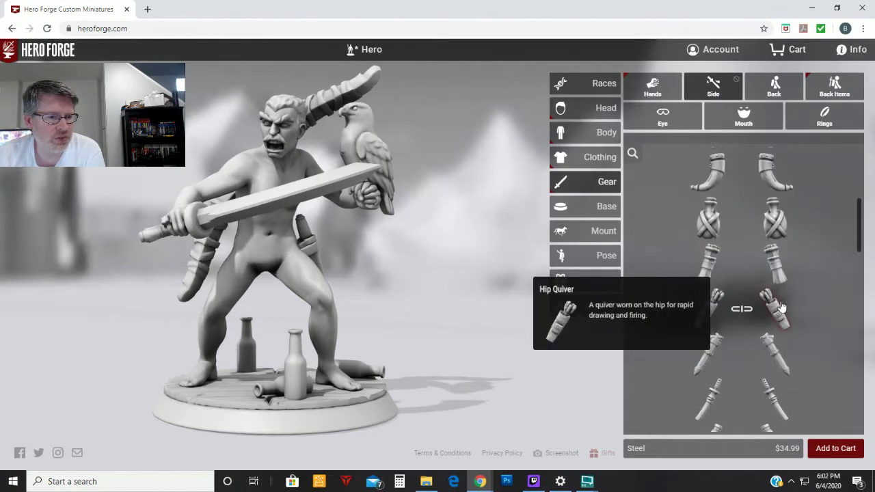
{"action": "scroll", "coordinate": [785, 321], "scroll_direction": "down", "scroll_amount": 1}
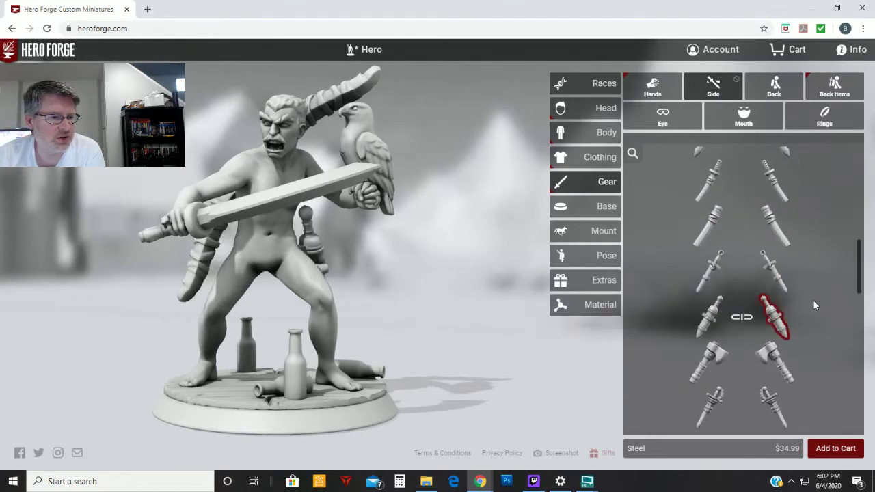
{"action": "scroll", "coordinate": [782, 326], "scroll_direction": "down", "scroll_amount": 2}
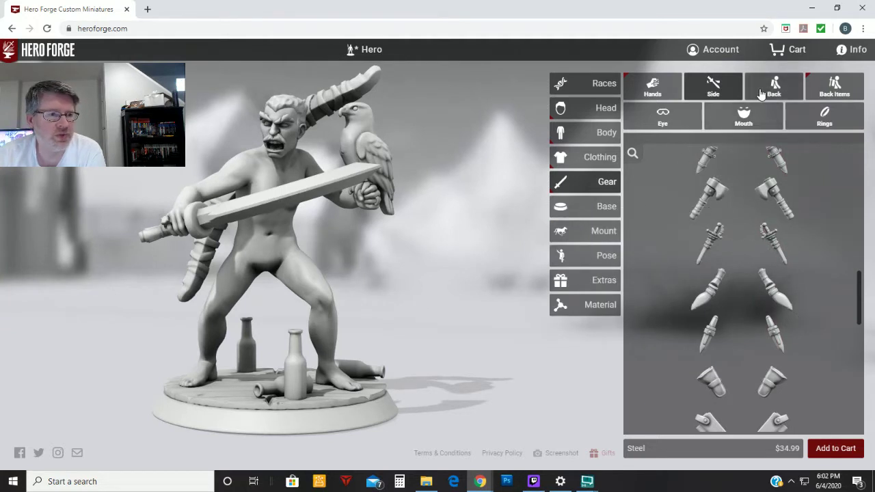
{"action": "left_click", "coordinate": [834, 86]}
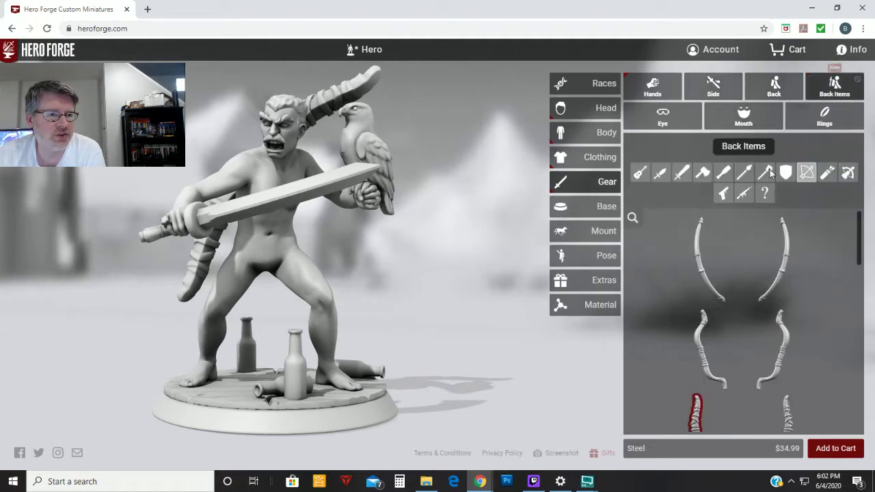
{"action": "left_click", "coordinate": [696, 412]}
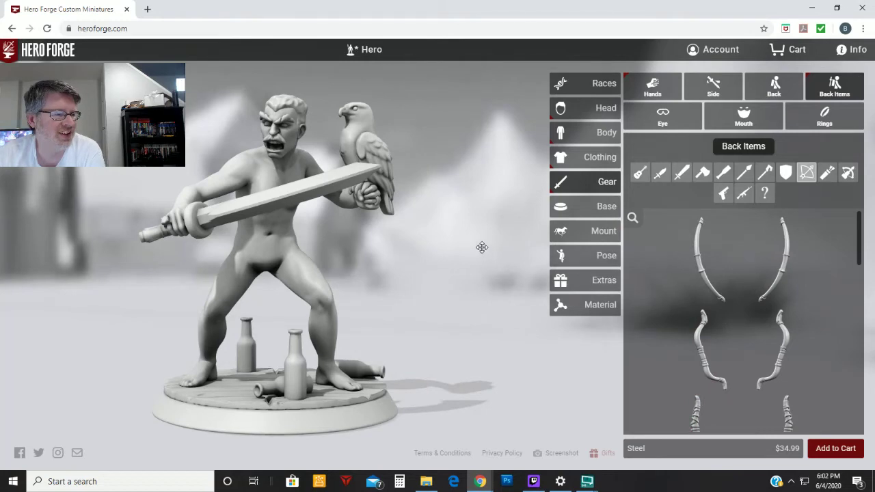
{"action": "left_click_drag", "start_coordinate": [482, 247], "coordinate": [532, 284]}
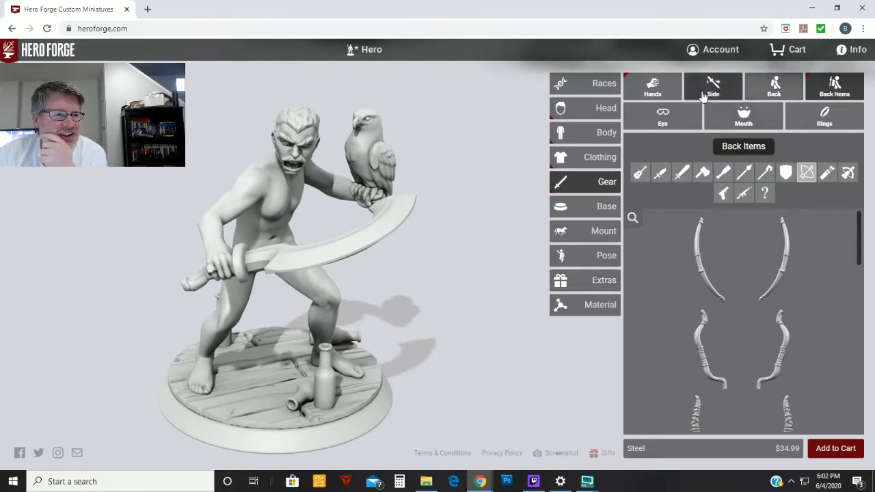
Step: Remove the hawk from the hero's hand, change the long blade weapon, then browse leg shapes
{"action": "left_click", "coordinate": [668, 86]}
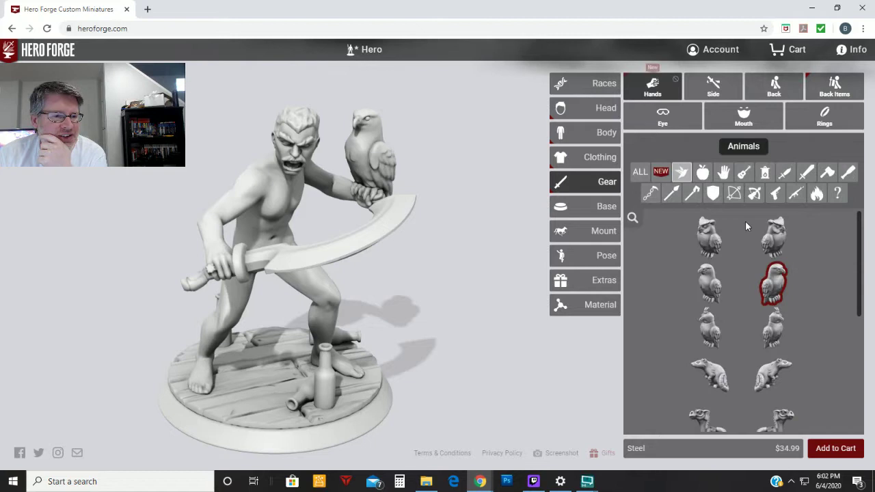
{"action": "left_click", "coordinate": [776, 283]}
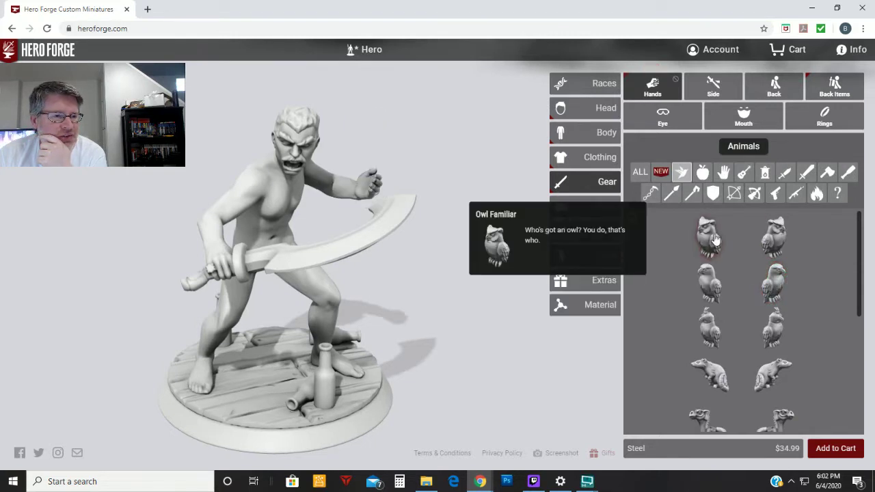
{"action": "left_click", "coordinate": [807, 174]}
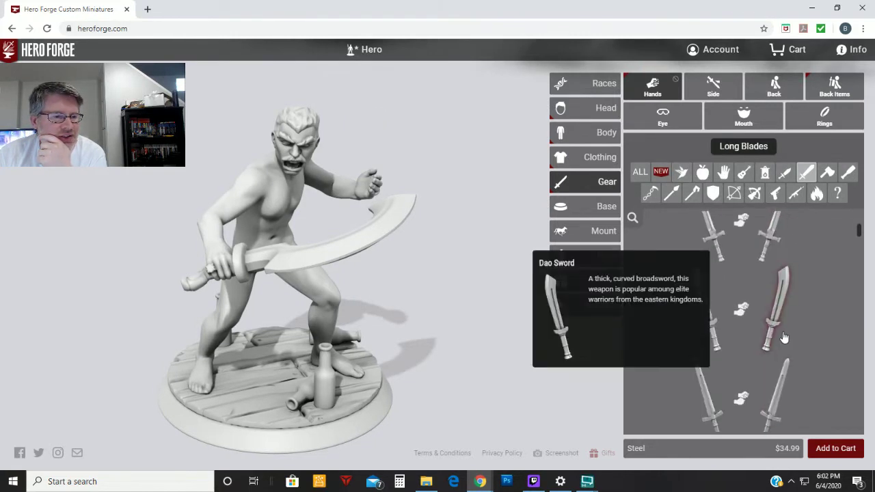
{"action": "scroll", "coordinate": [805, 326], "scroll_direction": "down", "scroll_amount": 5}
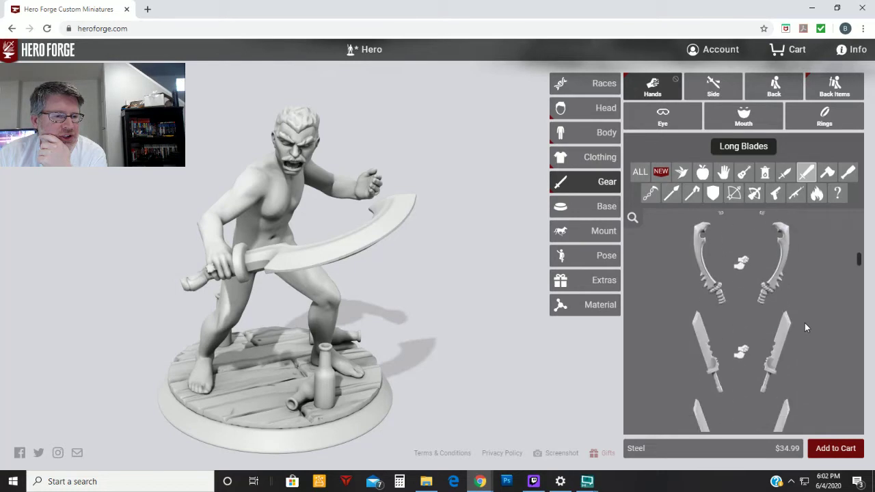
{"action": "scroll", "coordinate": [805, 326], "scroll_direction": "down", "scroll_amount": 2}
{"action": "left_click", "coordinate": [708, 273]}
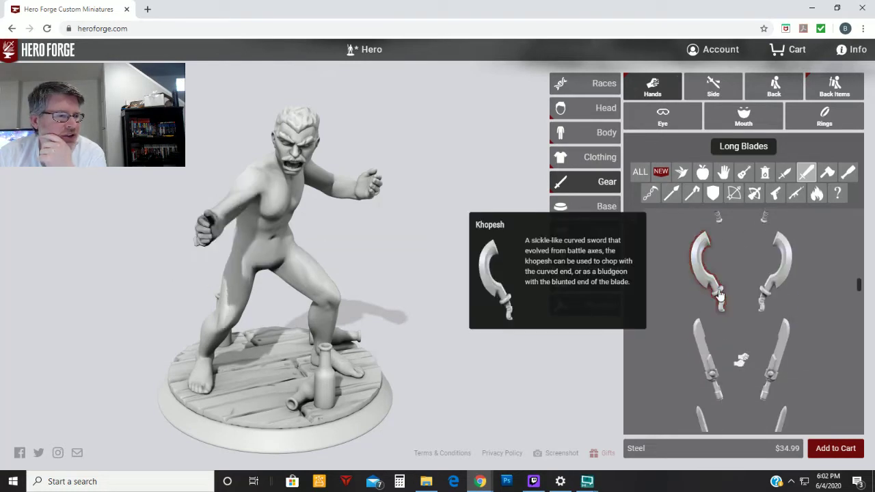
{"action": "left_click_drag", "start_coordinate": [539, 354], "coordinate": [480, 324]}
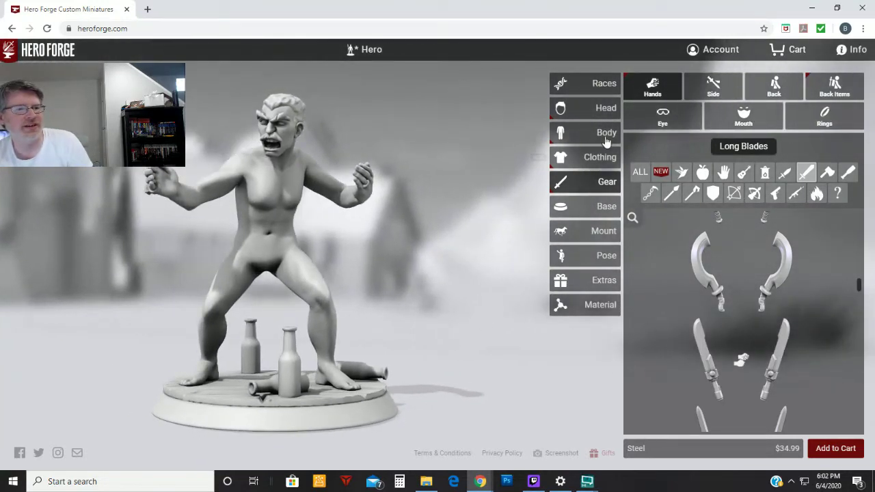
{"action": "left_click", "coordinate": [605, 134]}
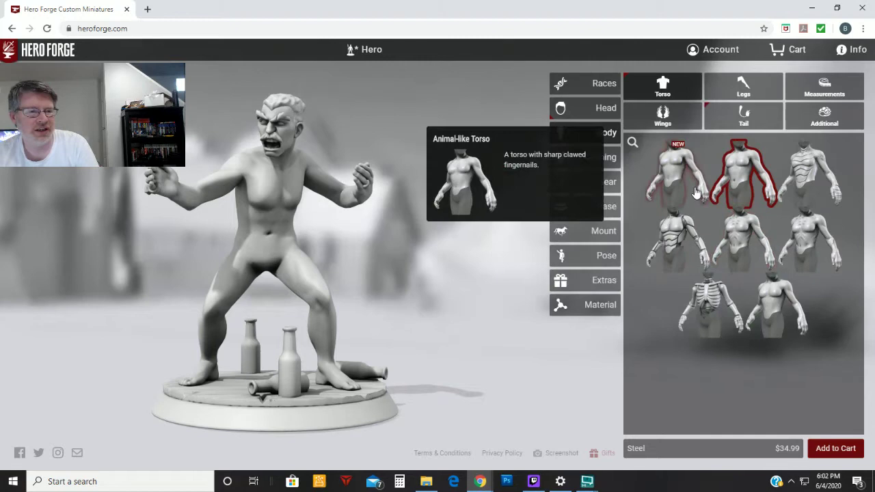
{"action": "left_click", "coordinate": [737, 95]}
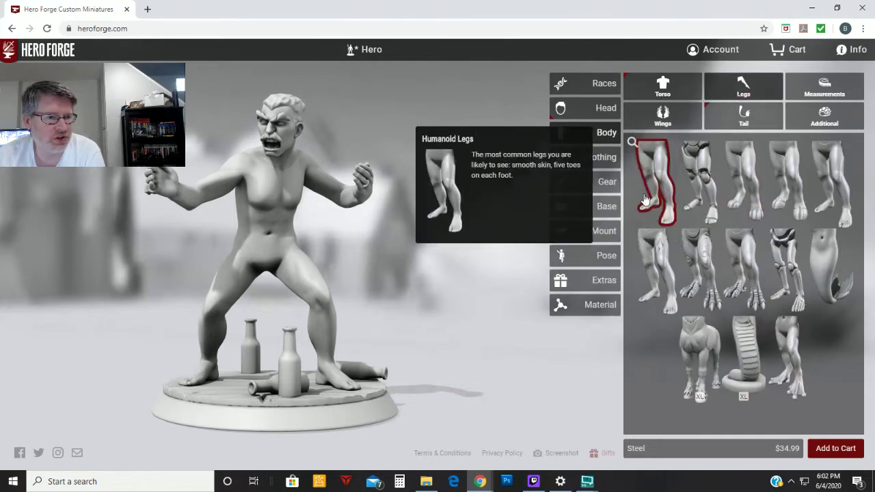
Step: Raise Height, adjust Head size, increase Weight, minimise Posture and broaden Build
{"action": "left_click", "coordinate": [826, 87]}
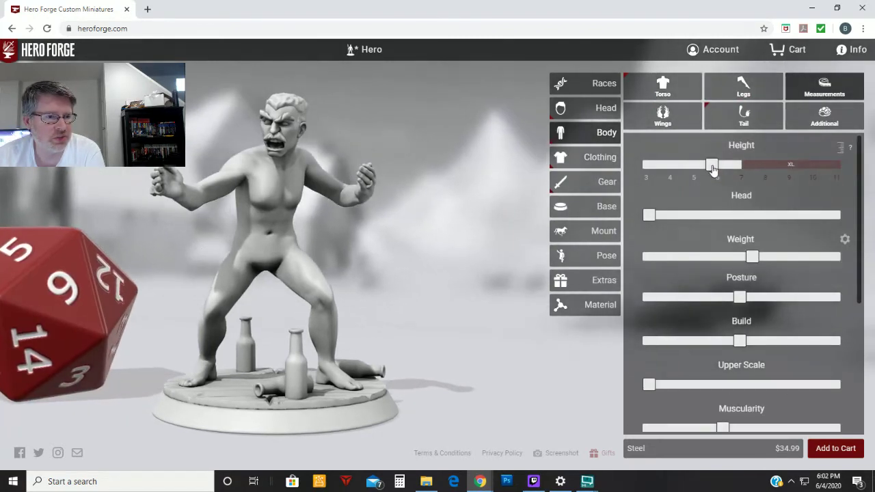
{"action": "left_click", "coordinate": [751, 165]}
{"action": "left_click_drag", "start_coordinate": [752, 168], "coordinate": [740, 171]}
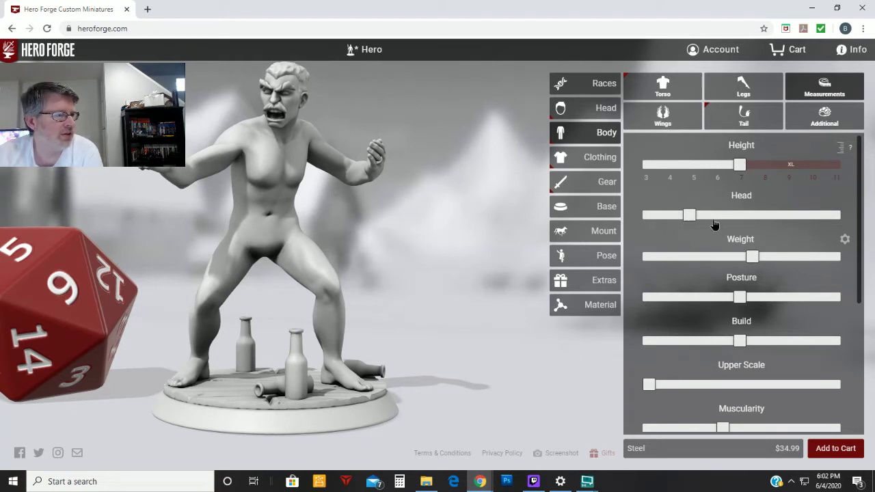
{"action": "left_click_drag", "start_coordinate": [715, 225], "coordinate": [665, 223]}
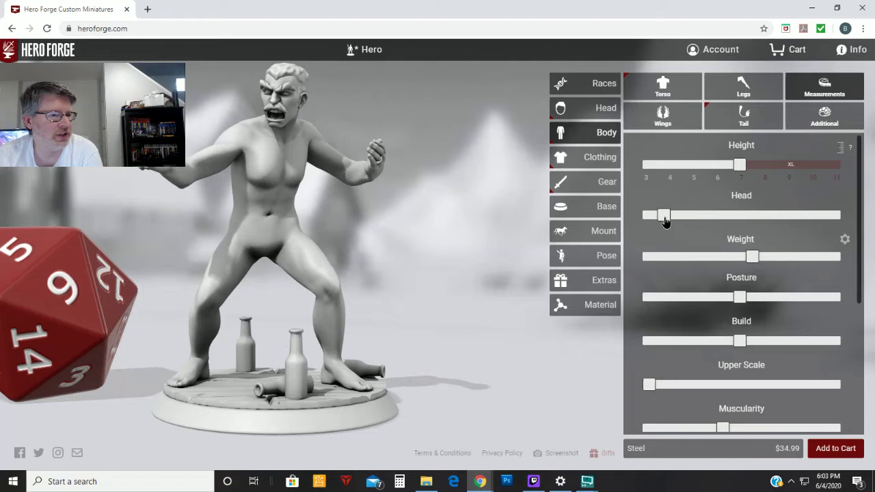
{"action": "left_click_drag", "start_coordinate": [765, 260], "coordinate": [823, 261]}
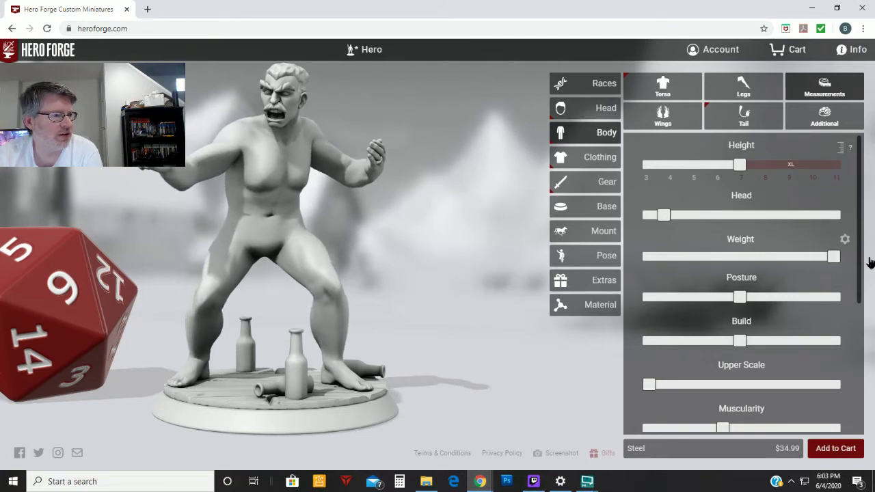
{"action": "left_click_drag", "start_coordinate": [740, 302], "coordinate": [635, 288]}
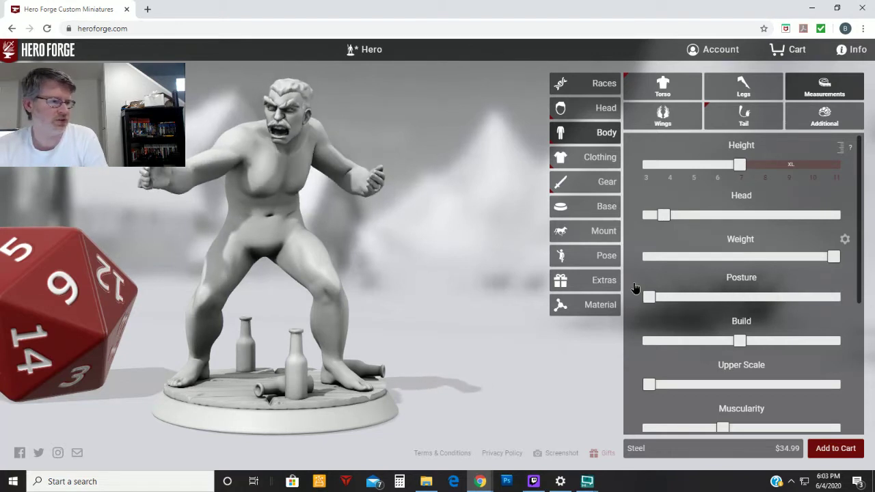
{"action": "left_click_drag", "start_coordinate": [747, 344], "coordinate": [782, 344]}
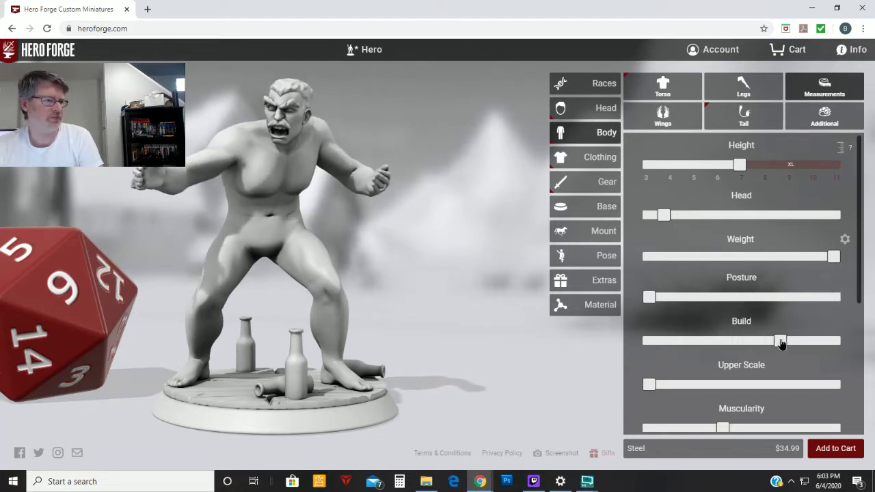
{"action": "left_click_drag", "start_coordinate": [410, 313], "coordinate": [530, 283]}
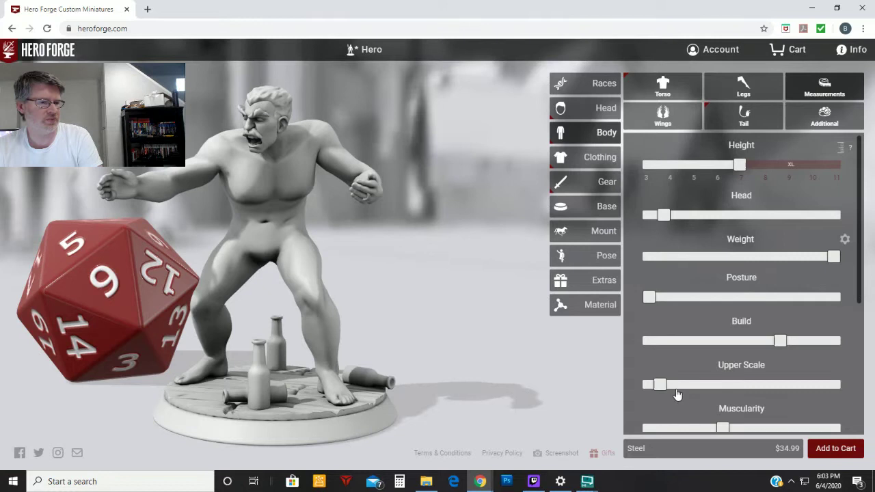
Step: Push Muscularity up and enlarge Booty, orbiting around to check the hulking body
{"action": "scroll", "coordinate": [706, 395], "scroll_direction": "down", "scroll_amount": 2}
{"action": "left_click_drag", "start_coordinate": [727, 320], "coordinate": [781, 327]}
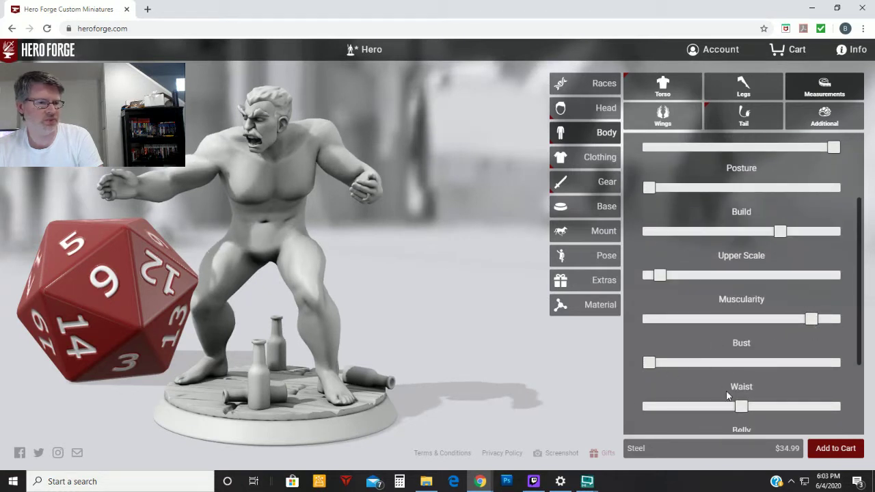
{"action": "scroll", "coordinate": [728, 395], "scroll_direction": "down", "scroll_amount": 1}
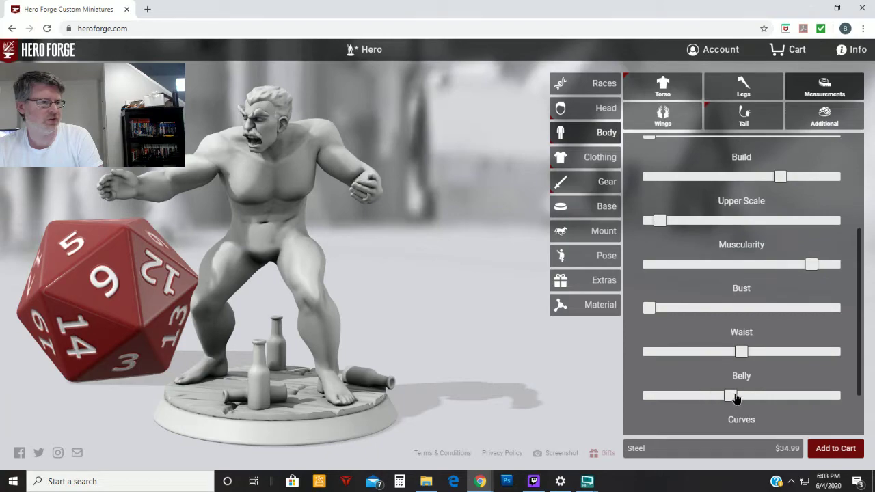
{"action": "left_click_drag", "start_coordinate": [581, 363], "coordinate": [472, 328]}
{"action": "scroll", "coordinate": [669, 378], "scroll_direction": "down", "scroll_amount": 1}
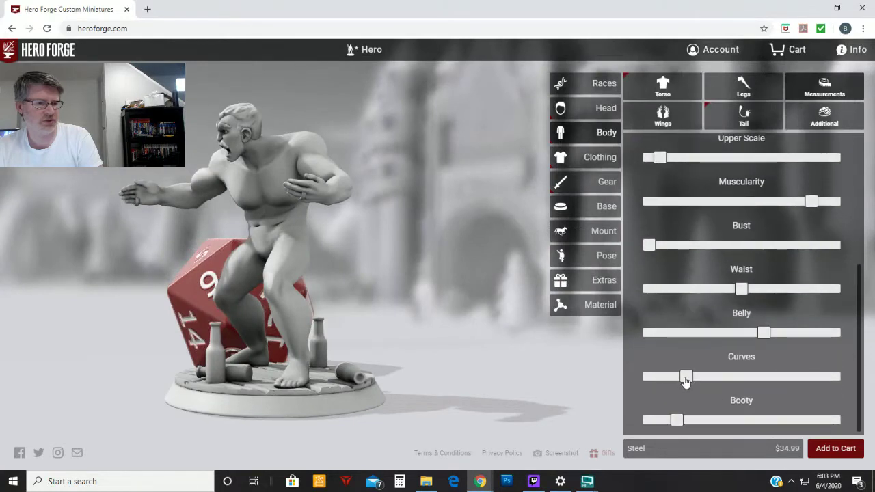
{"action": "left_click_drag", "start_coordinate": [411, 375], "coordinate": [543, 367]}
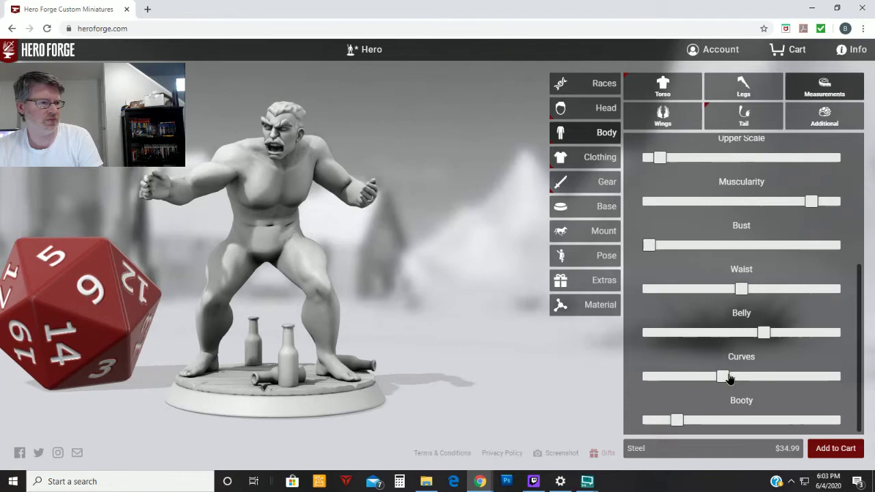
{"action": "left_click_drag", "start_coordinate": [449, 378], "coordinate": [169, 359]}
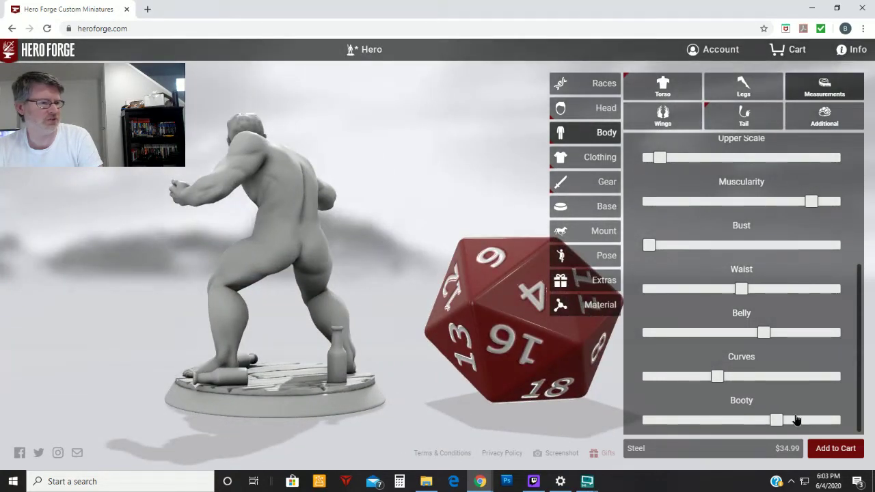
{"action": "left_click_drag", "start_coordinate": [796, 419], "coordinate": [825, 418]}
{"action": "left_click_drag", "start_coordinate": [522, 397], "coordinate": [189, 346]}
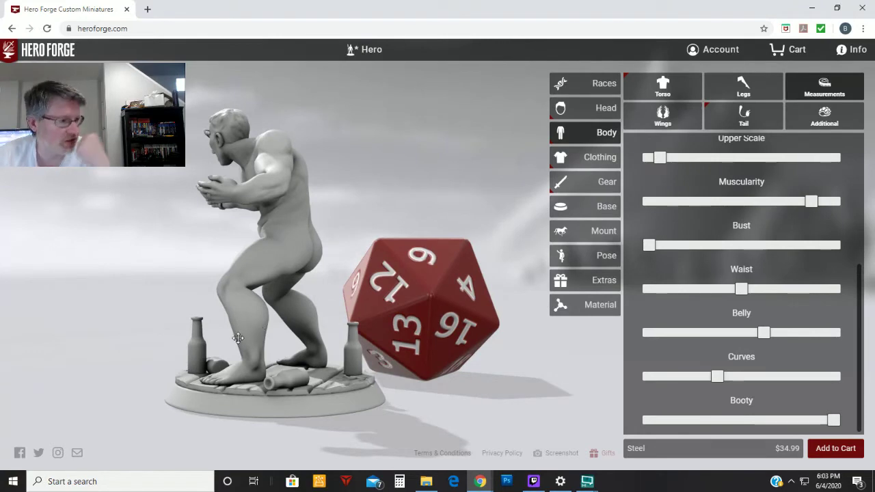
{"action": "left_click_drag", "start_coordinate": [238, 338], "coordinate": [419, 316]}
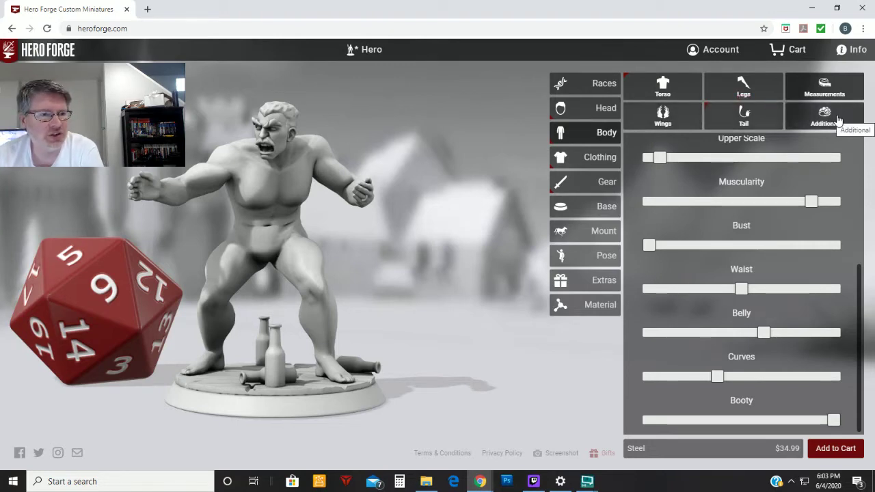
Step: Apply a preset character pose and accept clearing the figure's custom posing
{"action": "left_click", "coordinate": [600, 158]}
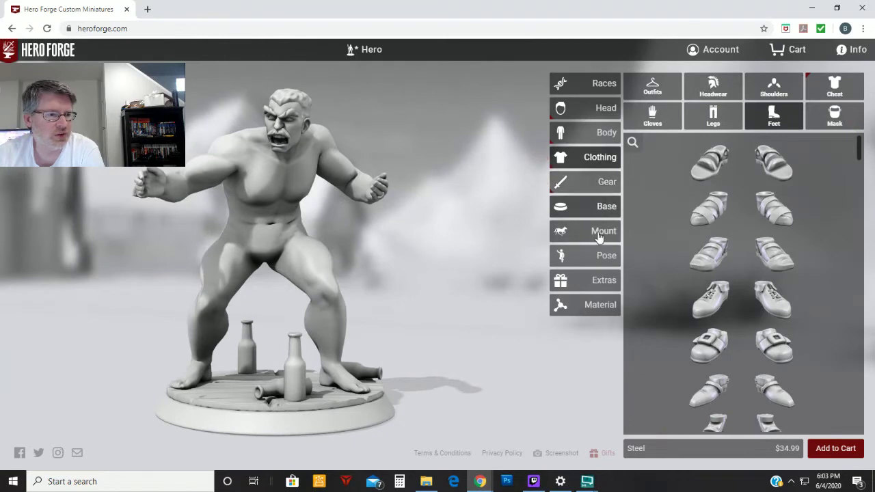
{"action": "left_click", "coordinate": [600, 256]}
{"action": "left_click", "coordinate": [685, 92]}
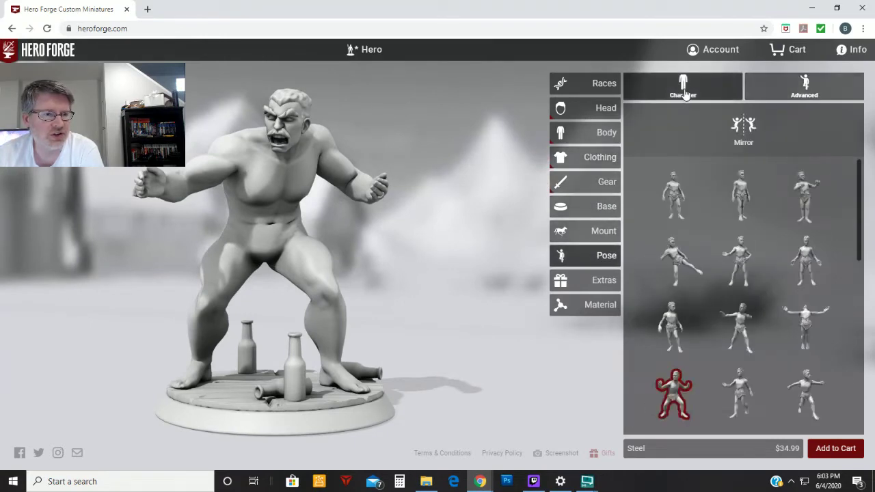
{"action": "left_click", "coordinate": [808, 259]}
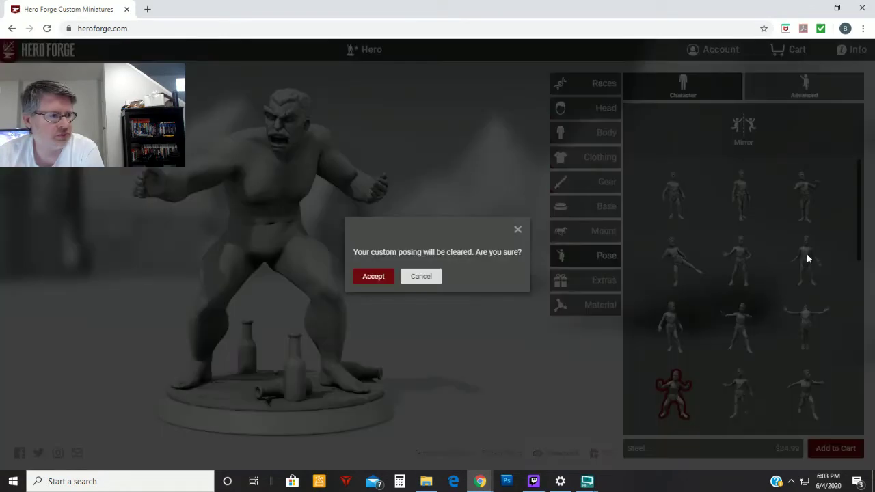
{"action": "left_click", "coordinate": [377, 277]}
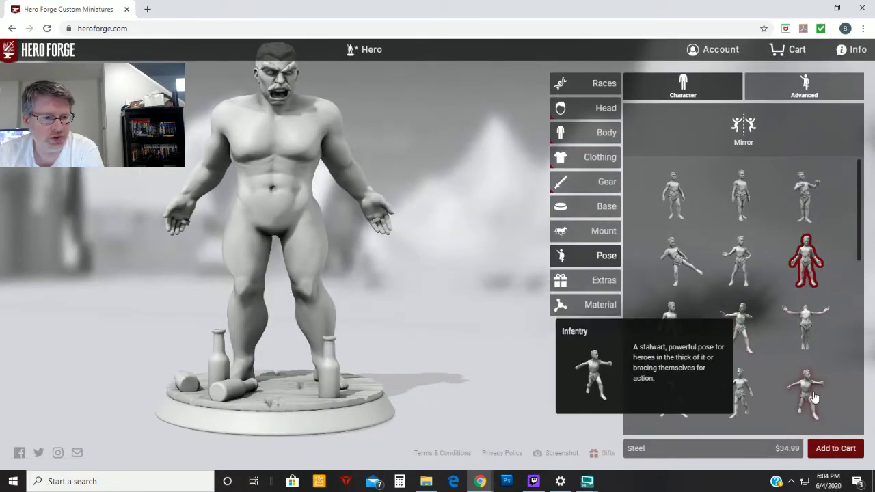
Step: Try the Standing Still pose, then settle on Relaxed Regard with arms hanging loosely
{"action": "scroll", "coordinate": [793, 397], "scroll_direction": "down", "scroll_amount": 2}
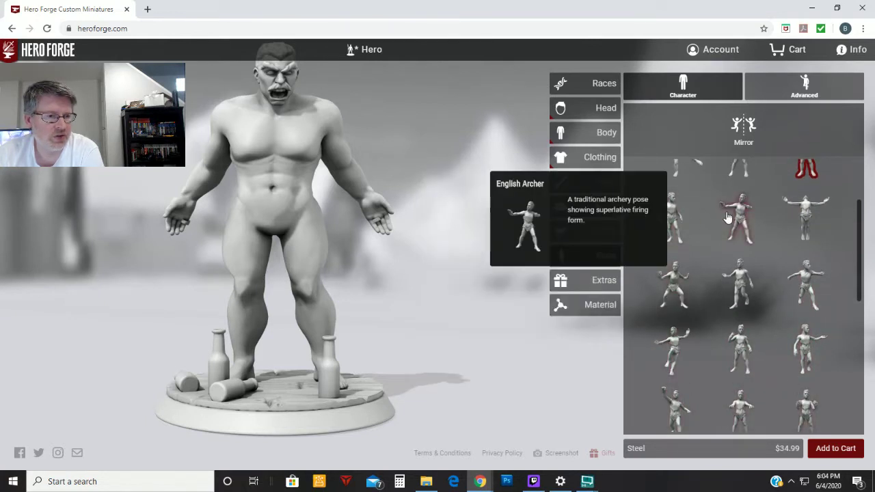
{"action": "scroll", "coordinate": [730, 219], "scroll_direction": "up", "scroll_amount": 2}
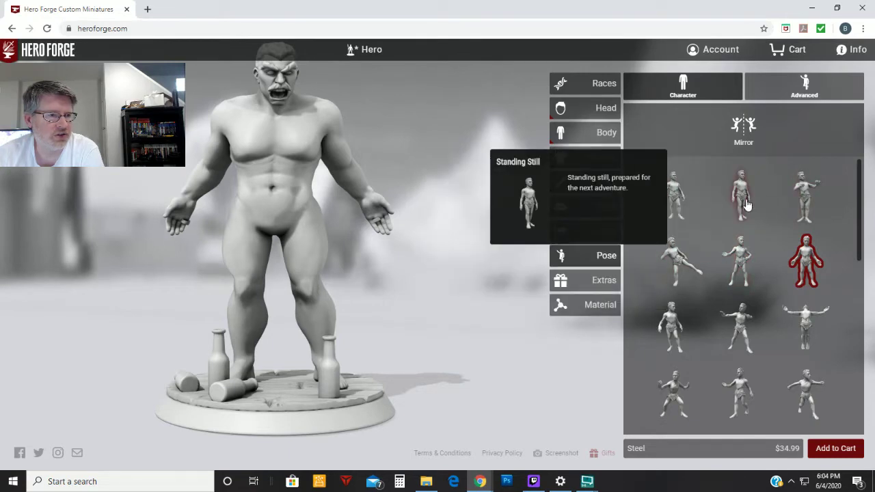
{"action": "left_click", "coordinate": [740, 196]}
{"action": "left_click_drag", "start_coordinate": [448, 352], "coordinate": [332, 303]}
{"action": "left_click", "coordinate": [674, 195]}
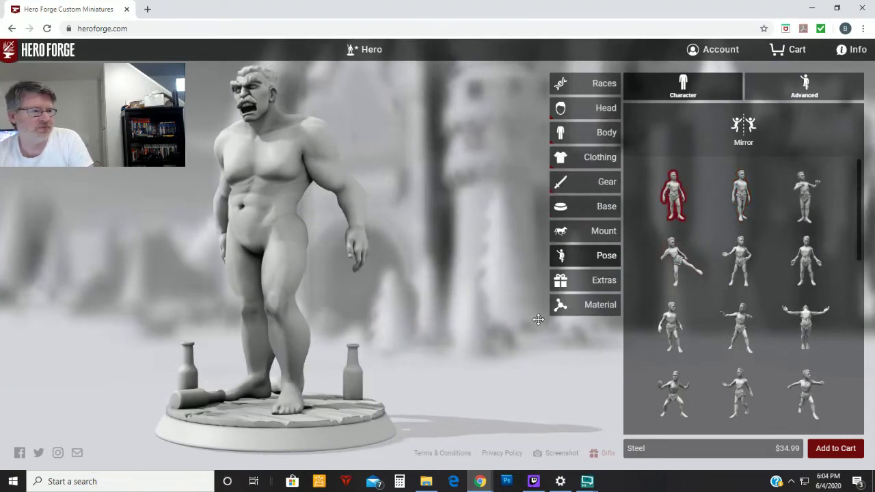
{"action": "left_click_drag", "start_coordinate": [541, 317], "coordinate": [491, 353]}
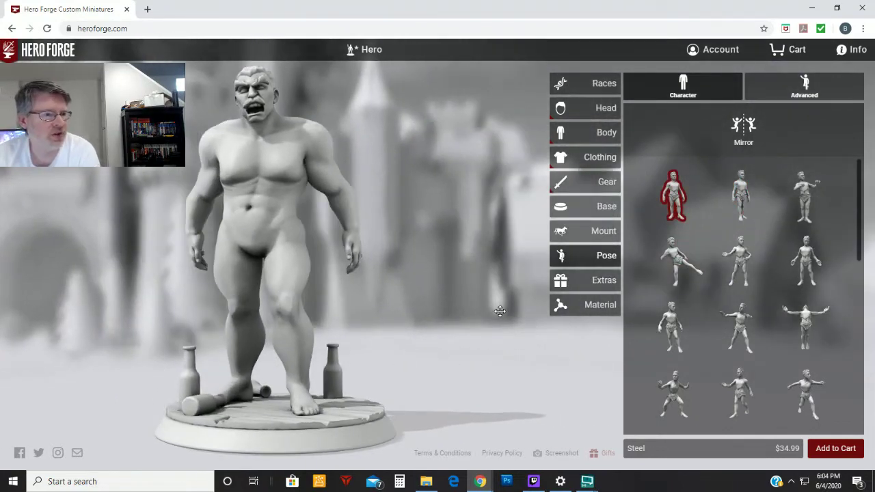
Step: Glance through chest, shoulder and headwear clothing, then bring up the full Outfits catalogue
{"action": "left_click", "coordinate": [592, 159]}
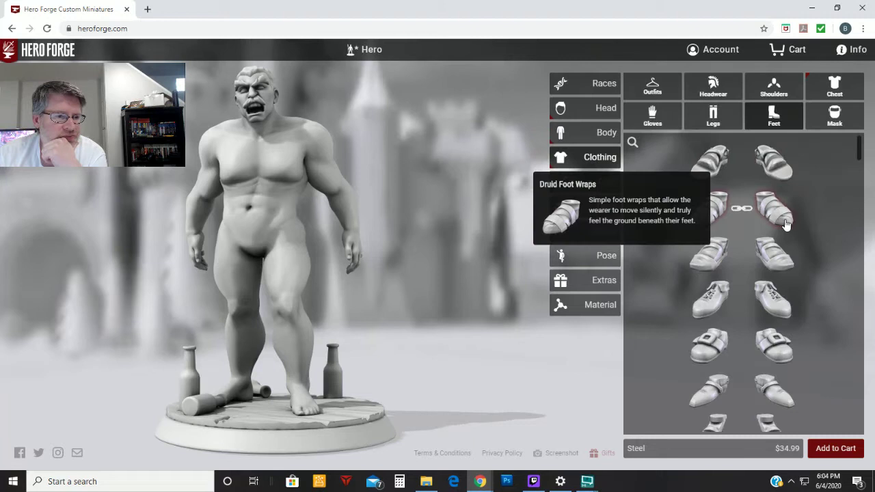
{"action": "left_click", "coordinate": [838, 83]}
{"action": "left_click", "coordinate": [782, 91]}
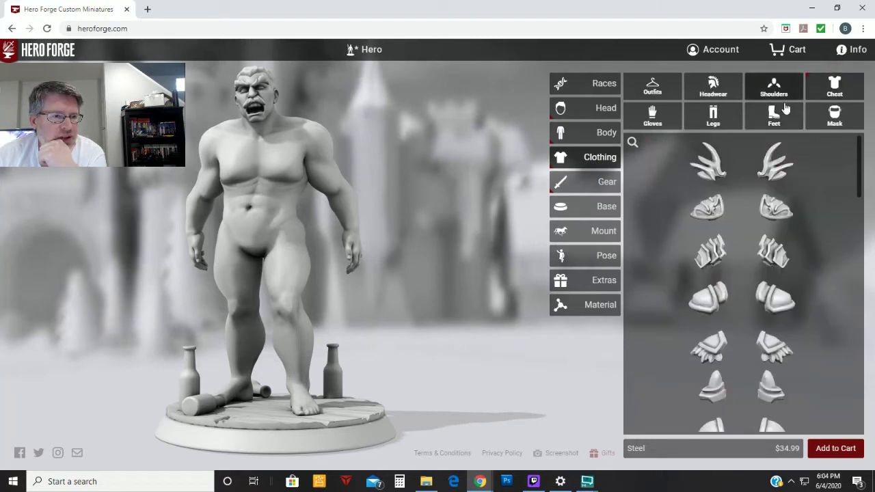
{"action": "left_click", "coordinate": [741, 88]}
{"action": "left_click", "coordinate": [653, 87]}
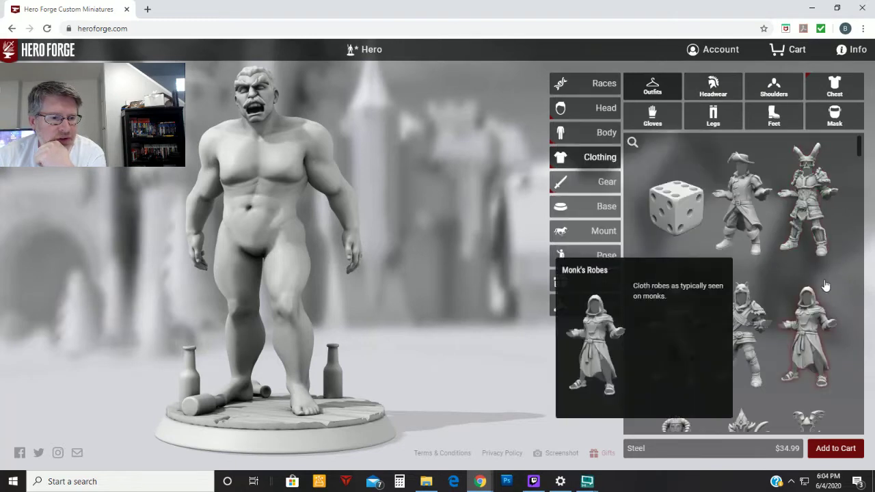
Step: Scroll through the outfit grid of western, suit, combat and punk outfits
{"action": "scroll", "coordinate": [826, 286], "scroll_direction": "down", "scroll_amount": 5}
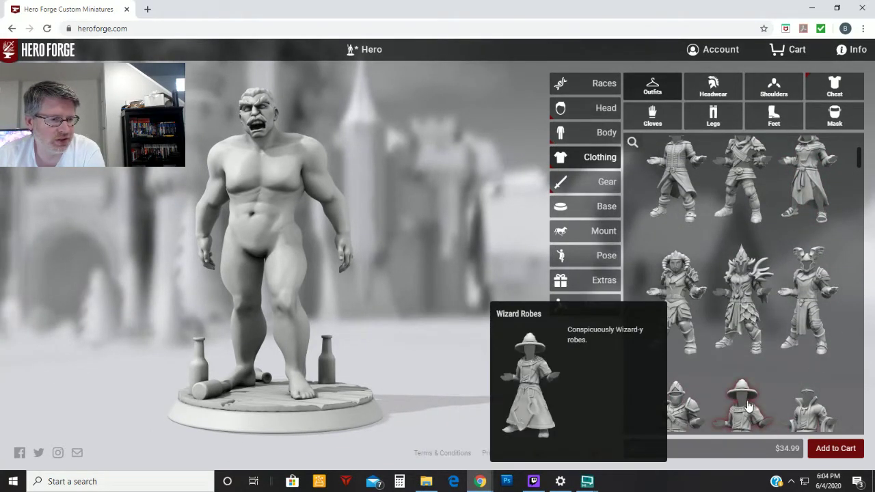
{"action": "scroll", "coordinate": [749, 407], "scroll_direction": "down", "scroll_amount": 2}
{"action": "scroll", "coordinate": [809, 381], "scroll_direction": "down", "scroll_amount": 2}
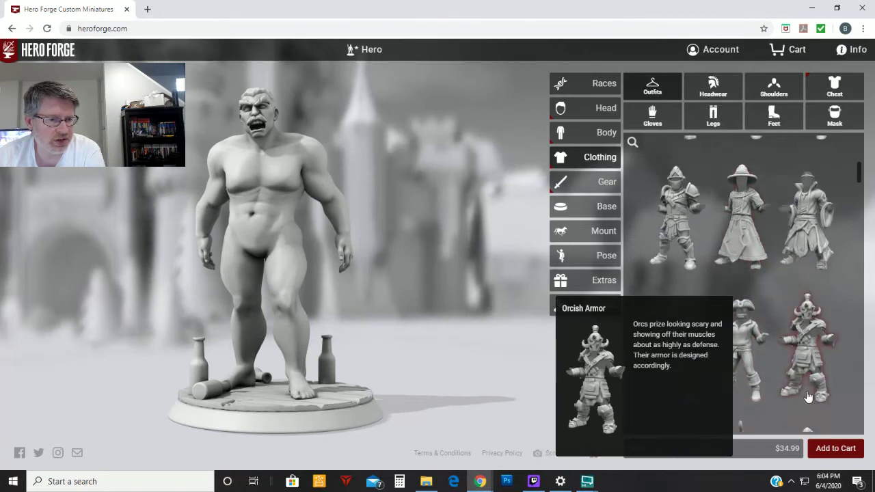
{"action": "scroll", "coordinate": [828, 280], "scroll_direction": "down", "scroll_amount": 5}
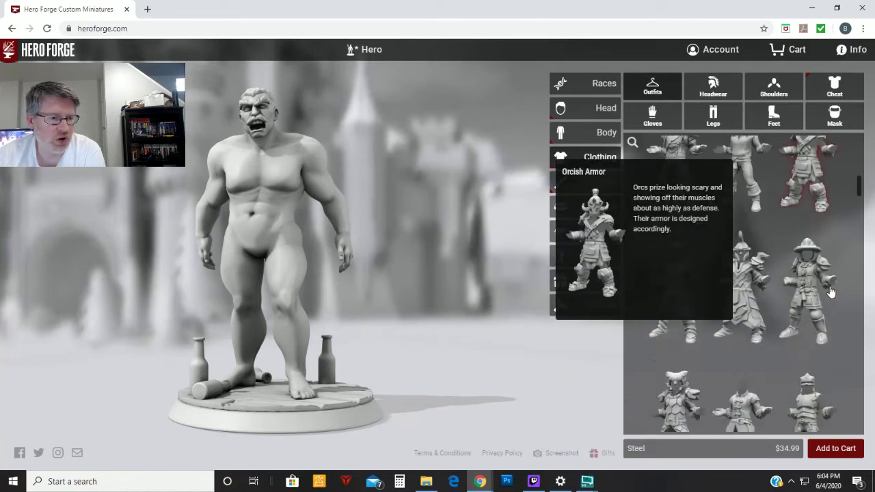
{"action": "scroll", "coordinate": [837, 293], "scroll_direction": "down", "scroll_amount": 5}
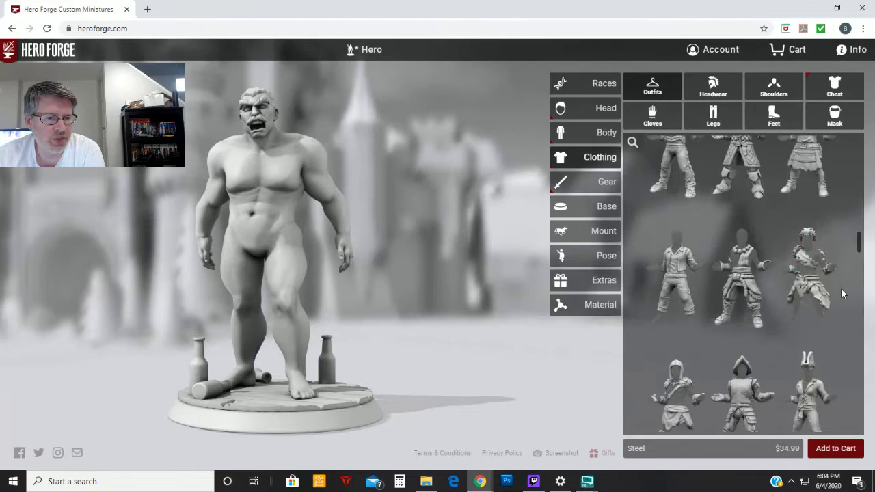
{"action": "scroll", "coordinate": [845, 253], "scroll_direction": "up", "scroll_amount": 2}
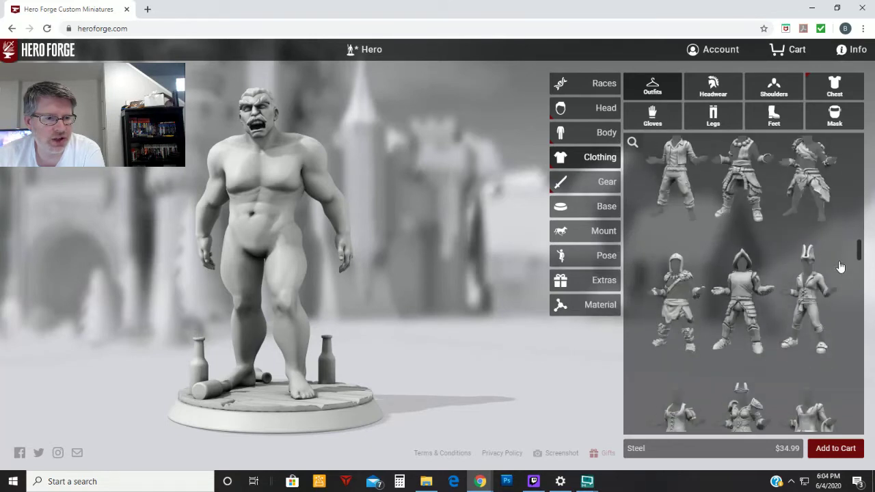
{"action": "mouse_move", "coordinate": [804, 311]}
{"action": "scroll", "coordinate": [841, 321], "scroll_direction": "down", "scroll_amount": 2}
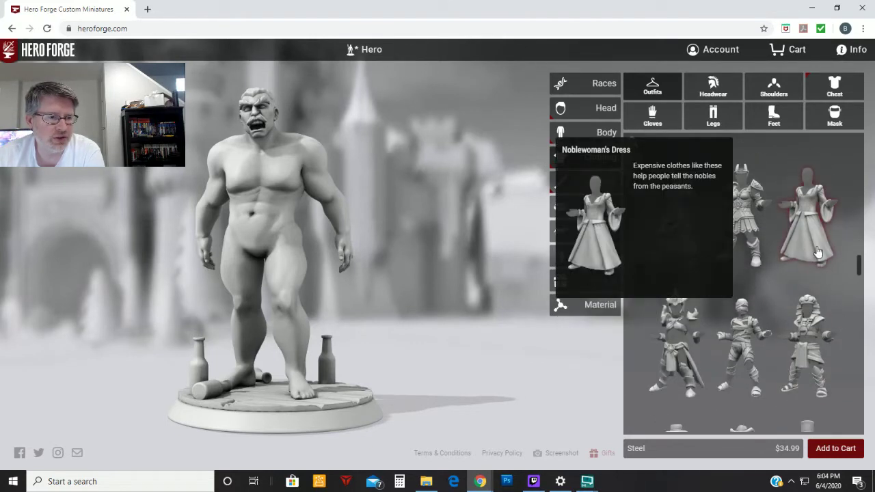
{"action": "mouse_move", "coordinate": [824, 334]}
{"action": "scroll", "coordinate": [824, 333], "scroll_direction": "down", "scroll_amount": 2}
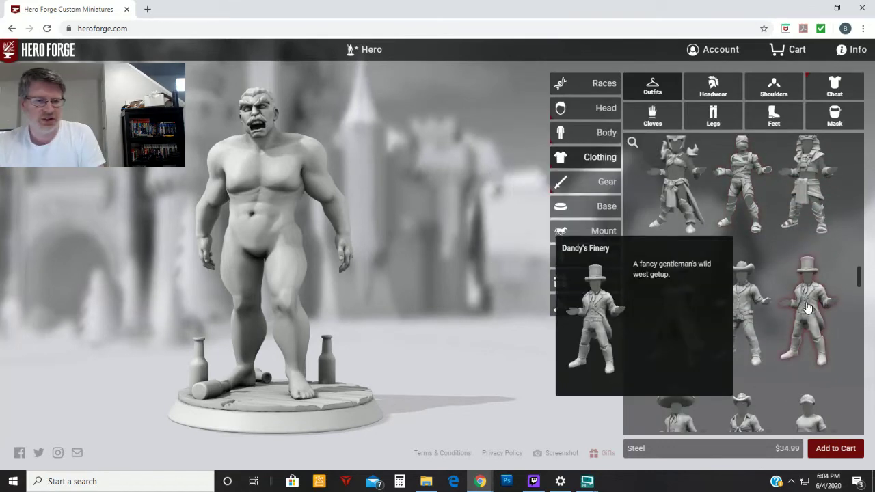
{"action": "scroll", "coordinate": [811, 312], "scroll_direction": "down", "scroll_amount": 2}
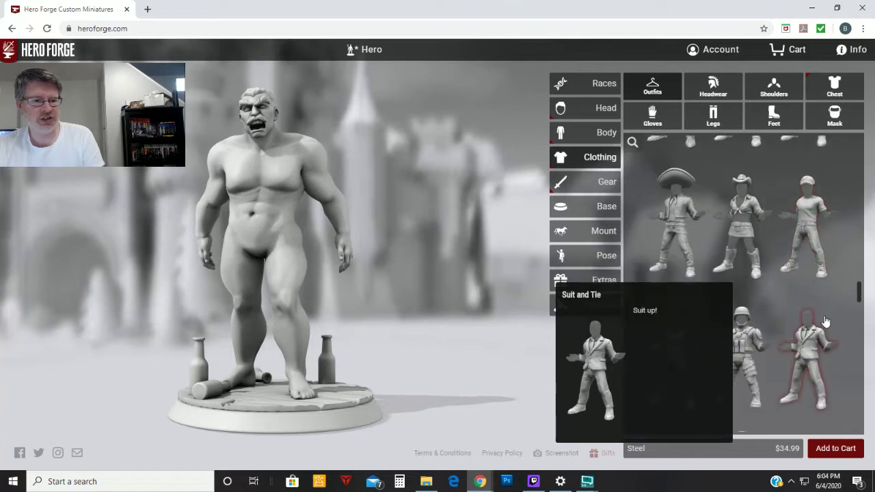
{"action": "scroll", "coordinate": [756, 244], "scroll_direction": "down", "scroll_amount": 2}
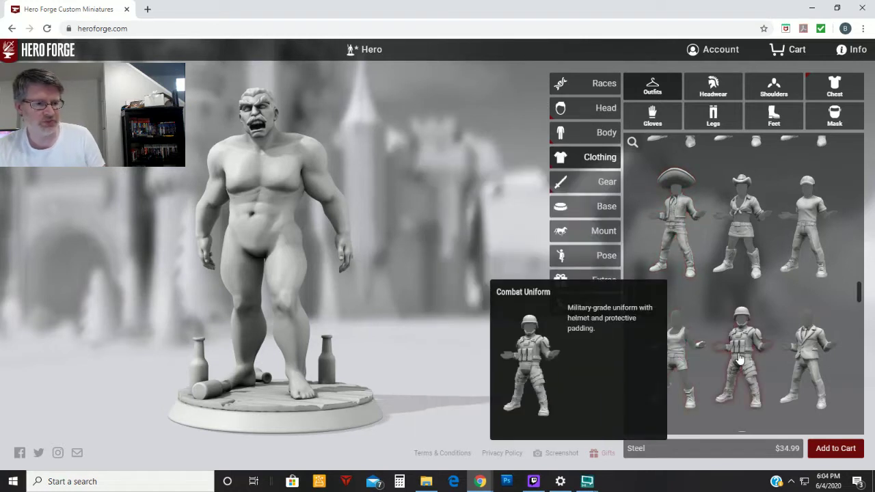
{"action": "scroll", "coordinate": [825, 366], "scroll_direction": "down", "scroll_amount": 2}
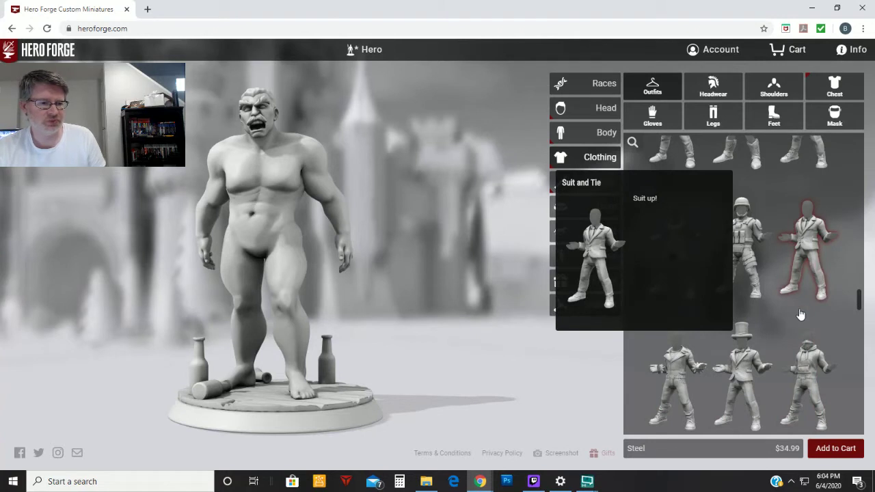
{"action": "scroll", "coordinate": [756, 321], "scroll_direction": "down", "scroll_amount": 1}
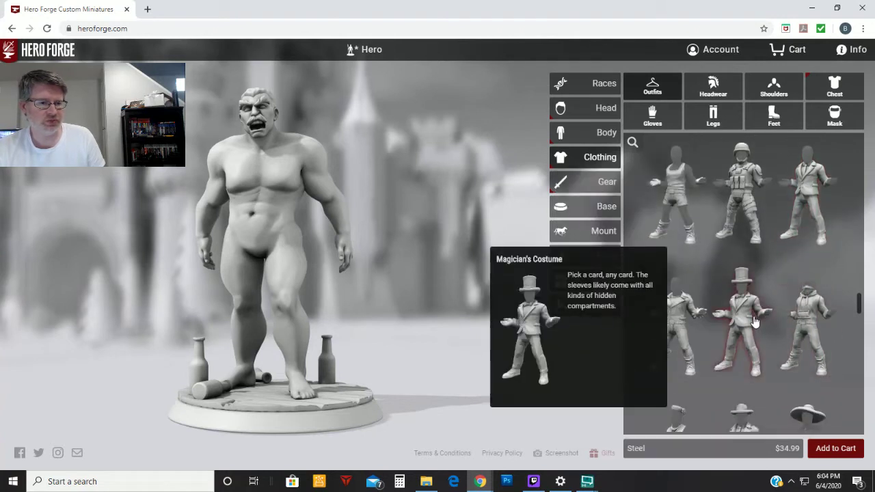
Step: Try the Punk Uniform, Graffiti Tagger hoodie and Suit and Tie on the hero
{"action": "left_click", "coordinate": [678, 334]}
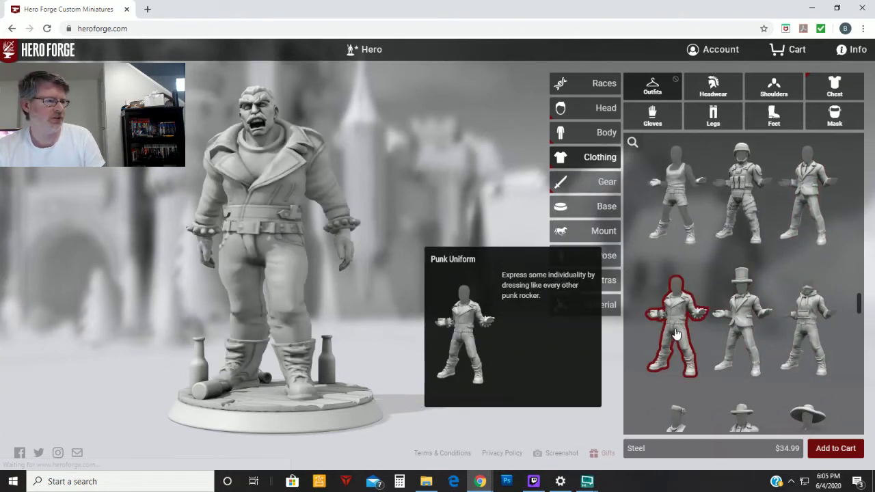
{"action": "left_click", "coordinate": [797, 328]}
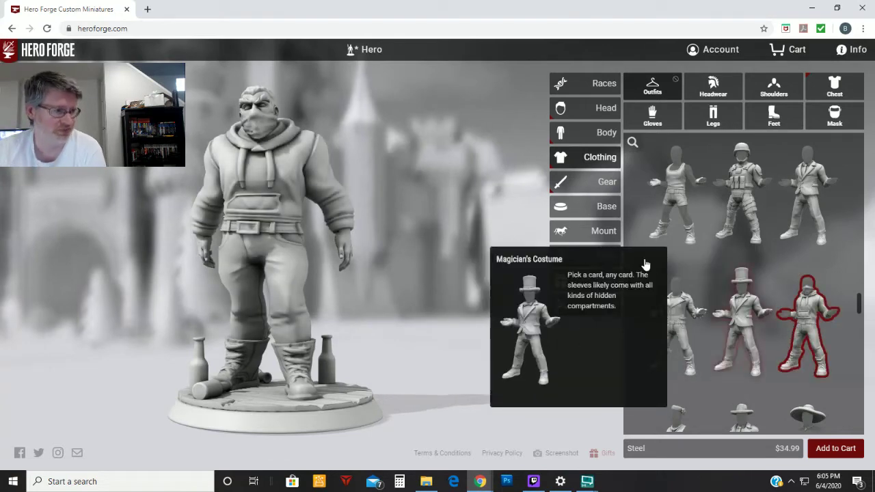
{"action": "left_click_drag", "start_coordinate": [410, 292], "coordinate": [527, 305]}
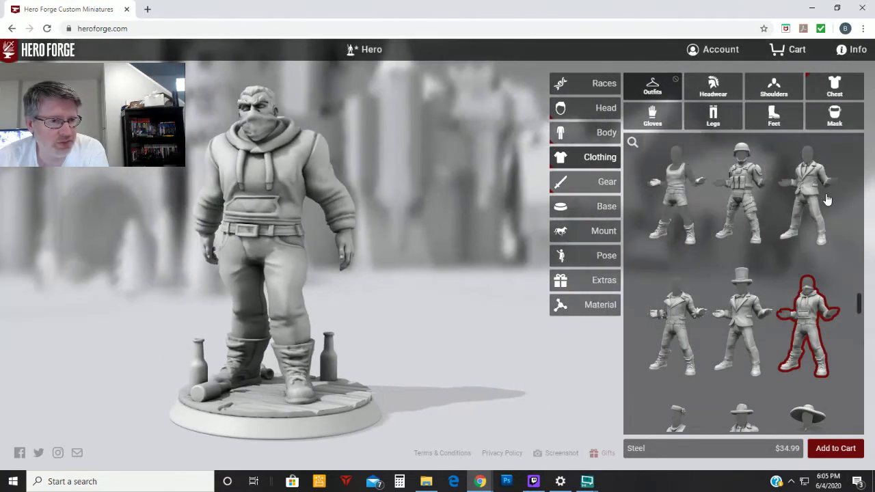
{"action": "left_click", "coordinate": [814, 207]}
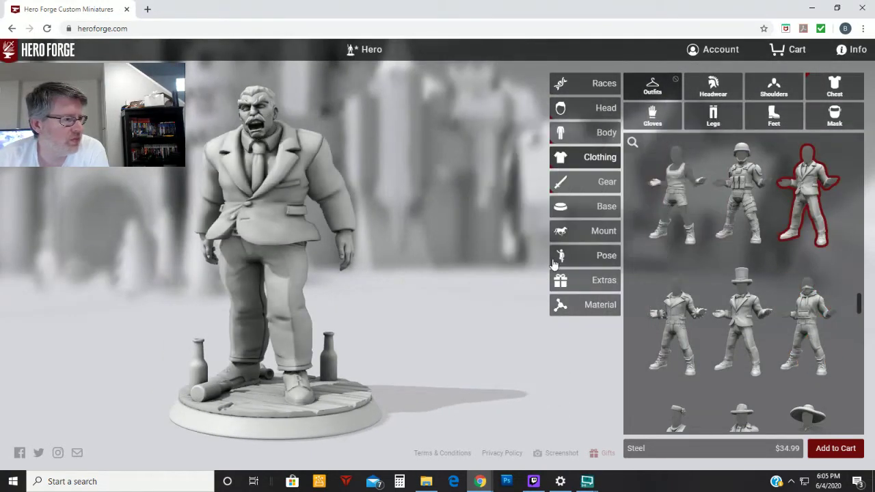
{"action": "left_click_drag", "start_coordinate": [406, 286], "coordinate": [445, 260]}
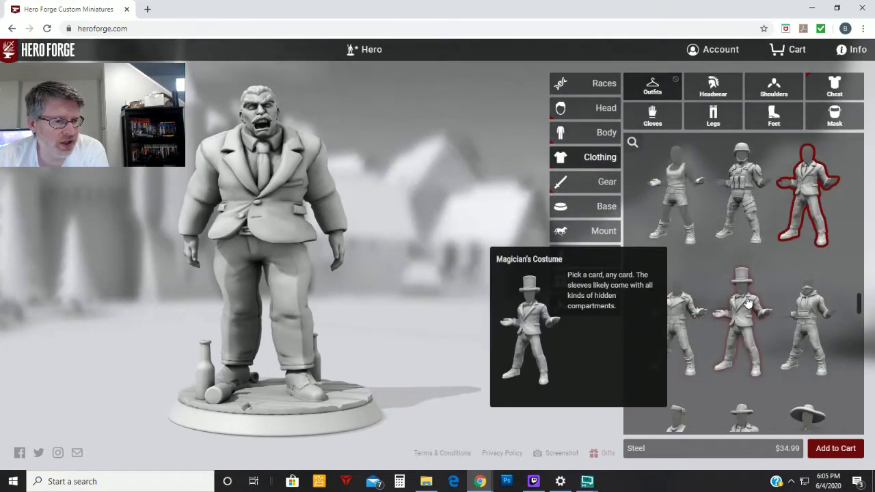
Step: After the Magician's Costume, dress the hero in Detective's Clothes and list headwear choices
{"action": "left_click", "coordinate": [747, 304]}
{"action": "left_click", "coordinate": [810, 211]}
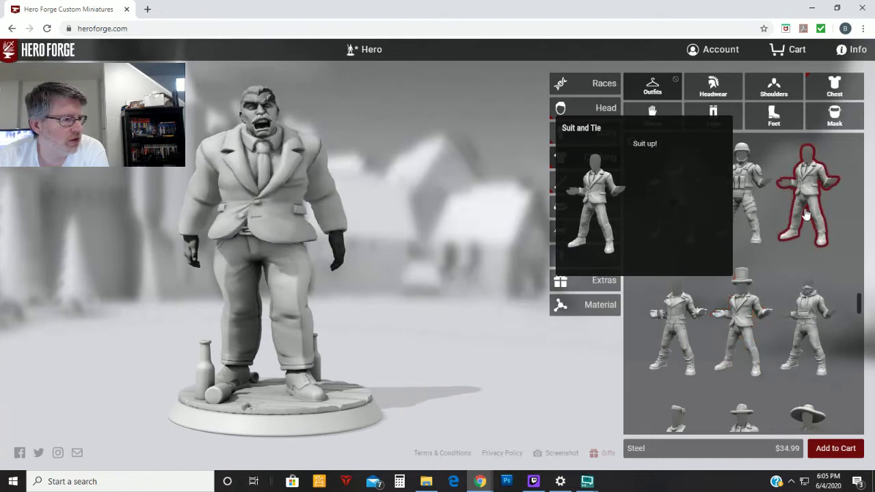
{"action": "scroll", "coordinate": [752, 342], "scroll_direction": "down", "scroll_amount": 2}
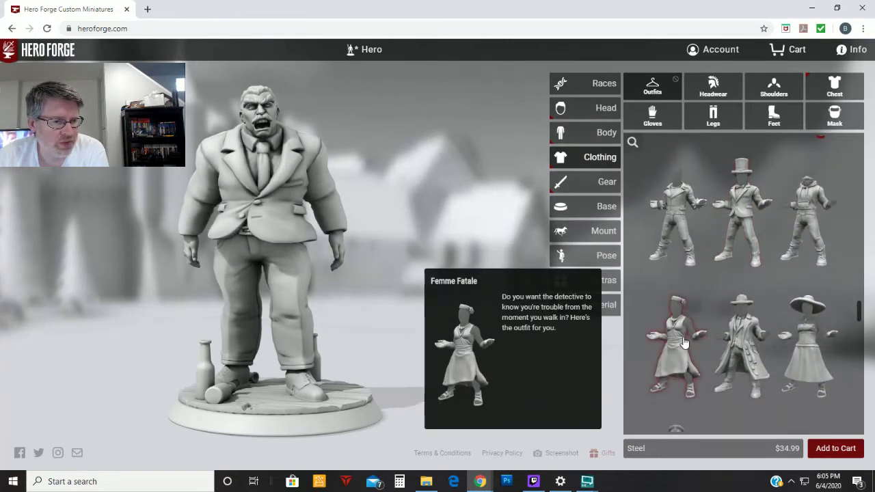
{"action": "left_click", "coordinate": [745, 347]}
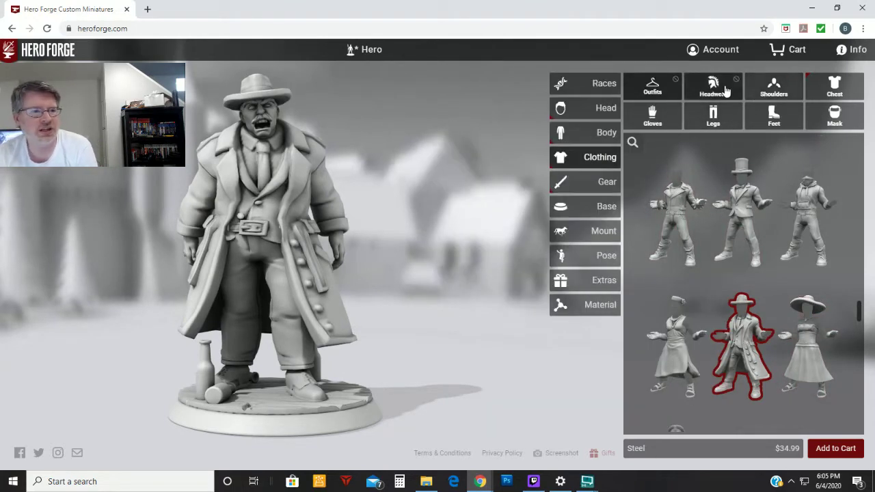
{"action": "left_click", "coordinate": [726, 91]}
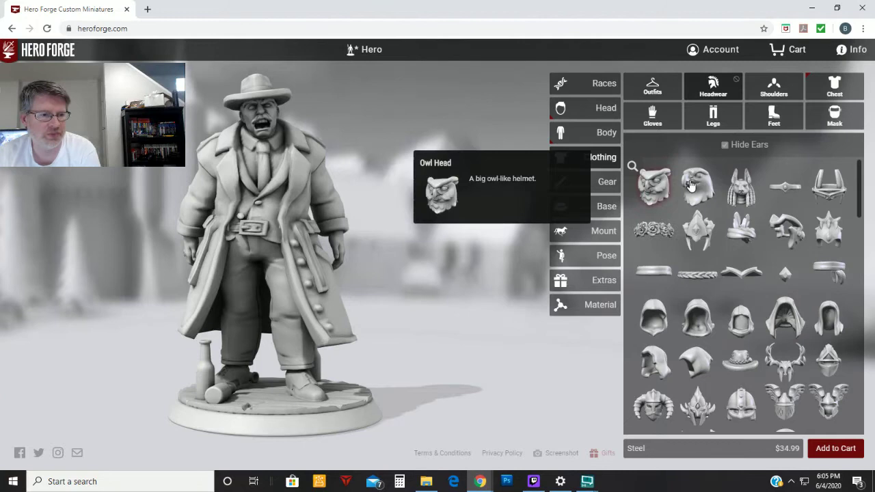
Step: Try the Combat Armor Helmet, Trooper Helmet, Bucket Helm, Outlaw's Hat and Top Hat
{"action": "scroll", "coordinate": [670, 311], "scroll_direction": "down", "scroll_amount": 3}
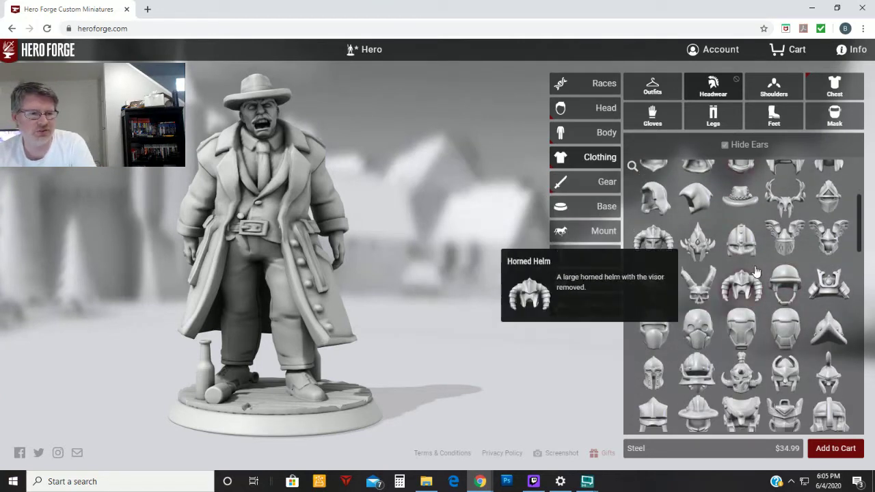
{"action": "left_click", "coordinate": [786, 331]}
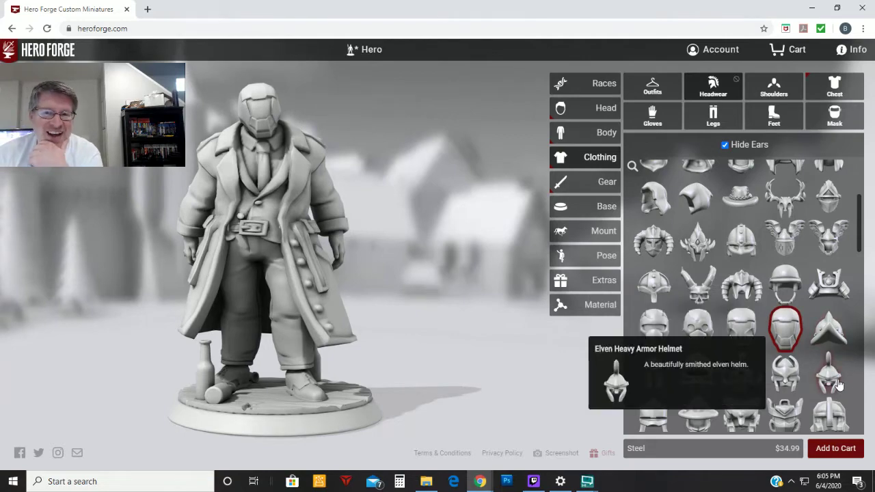
{"action": "left_click_drag", "start_coordinate": [403, 307], "coordinate": [375, 225]}
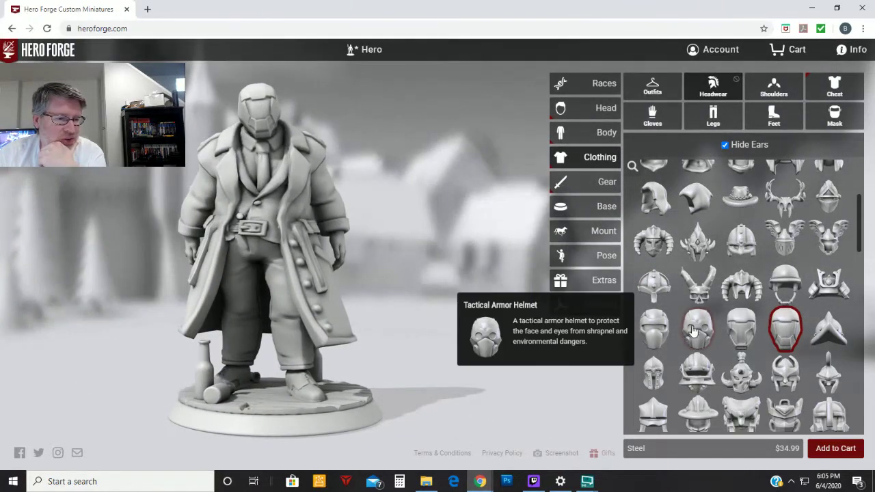
{"action": "left_click", "coordinate": [655, 328]}
{"action": "scroll", "coordinate": [731, 330], "scroll_direction": "down", "scroll_amount": 3}
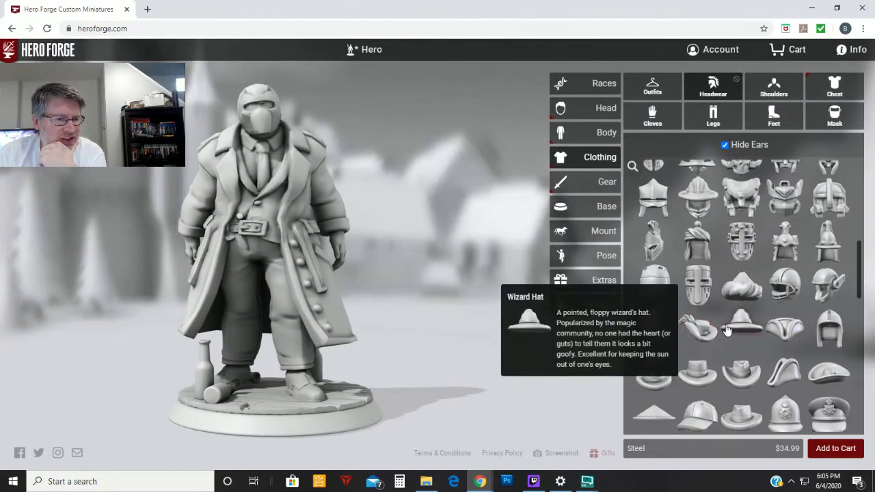
{"action": "left_click", "coordinate": [698, 284]}
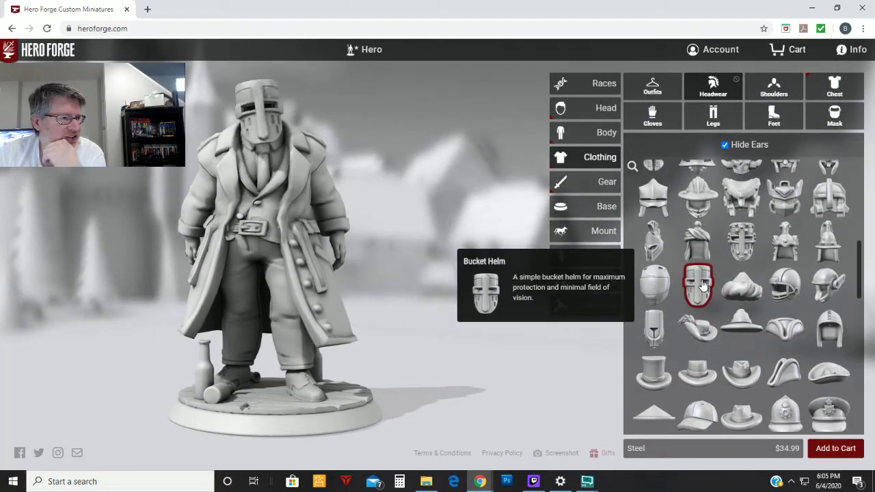
{"action": "left_click", "coordinate": [707, 375]}
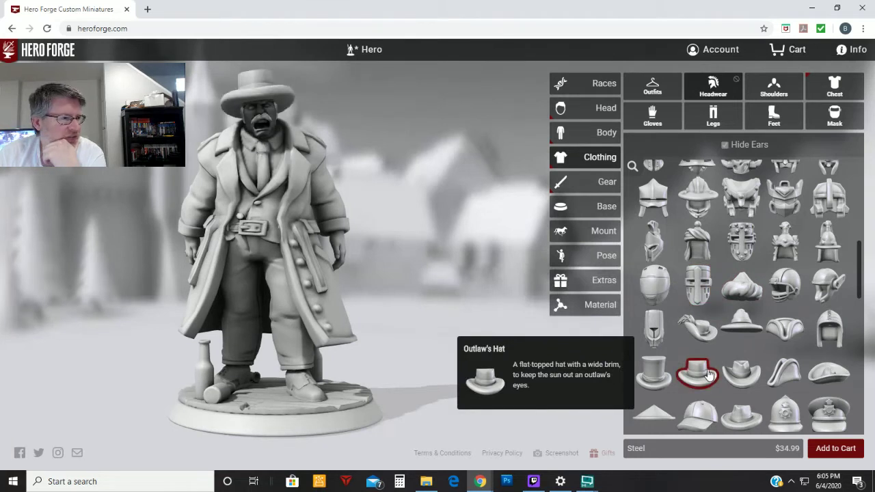
{"action": "left_click", "coordinate": [655, 383]}
Step: Try the Cowboy Hat, Sombrero, Farmer's Hat, Baseball Cap, Fedora and Police Officer's Hat
{"action": "left_click", "coordinate": [744, 376]}
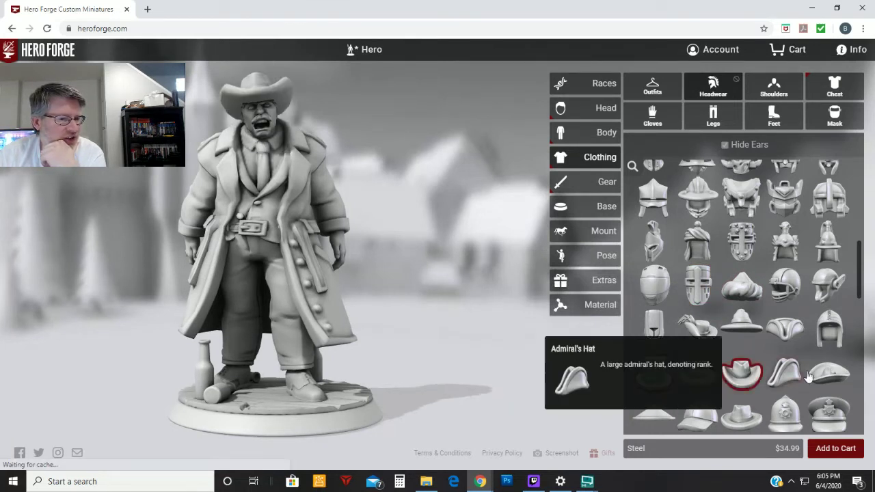
{"action": "left_click", "coordinate": [818, 375]}
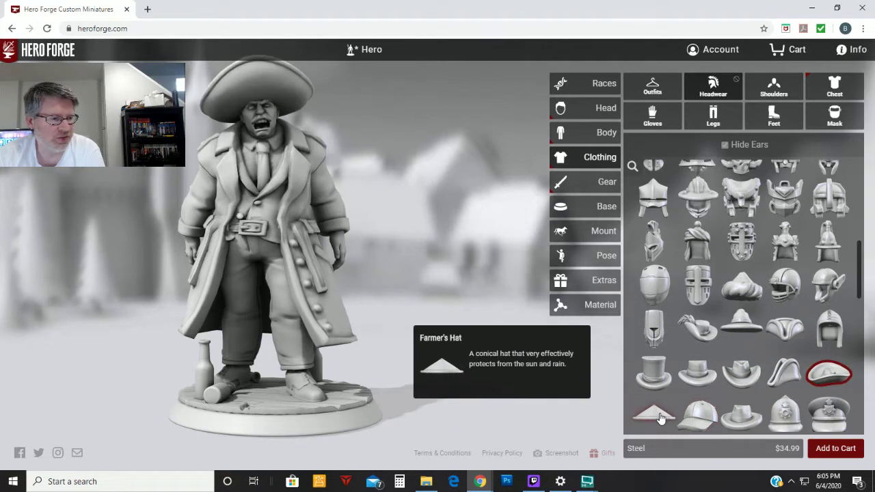
{"action": "left_click", "coordinate": [658, 416]}
{"action": "left_click", "coordinate": [707, 421]}
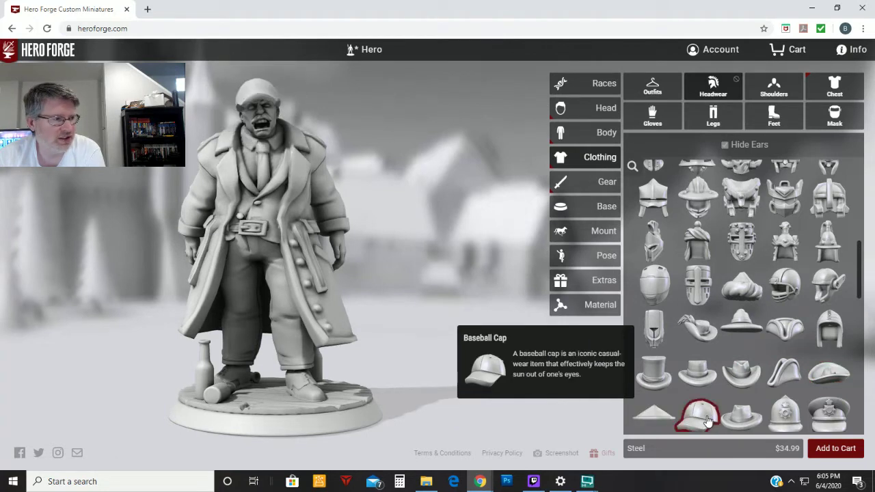
{"action": "left_click", "coordinate": [744, 417]}
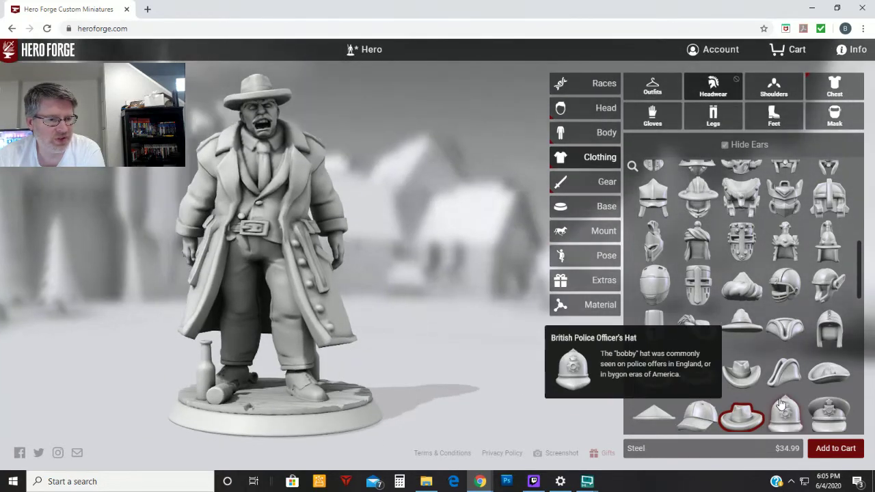
{"action": "left_click", "coordinate": [829, 414]}
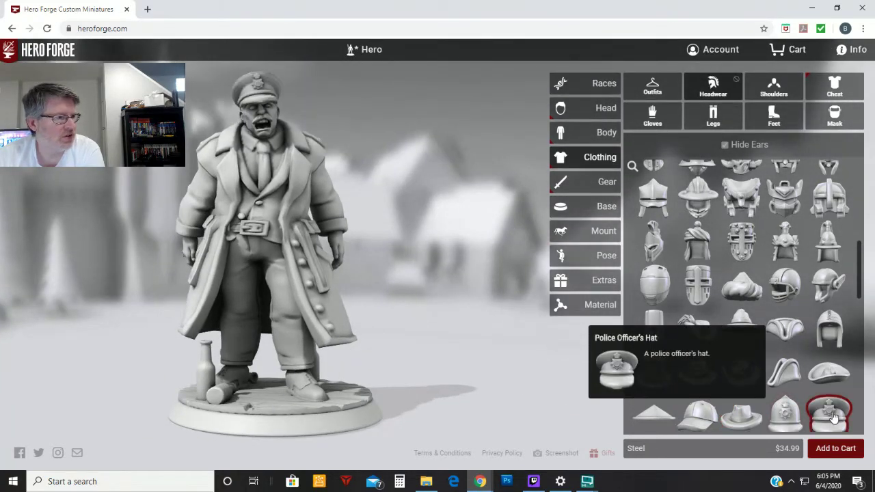
Step: After the Mobster's Hat and Sunday Hat, put the English Flat Cap on the hero
{"action": "scroll", "coordinate": [829, 403], "scroll_direction": "down", "scroll_amount": 2}
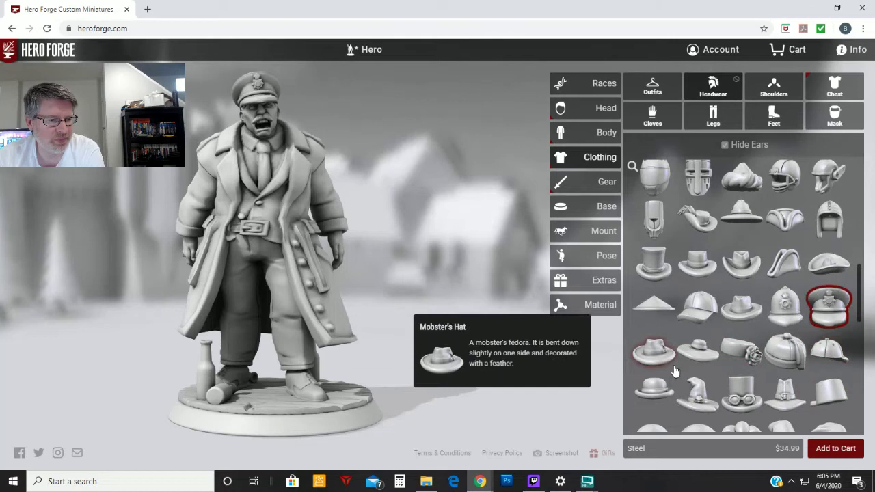
{"action": "left_click", "coordinate": [668, 368]}
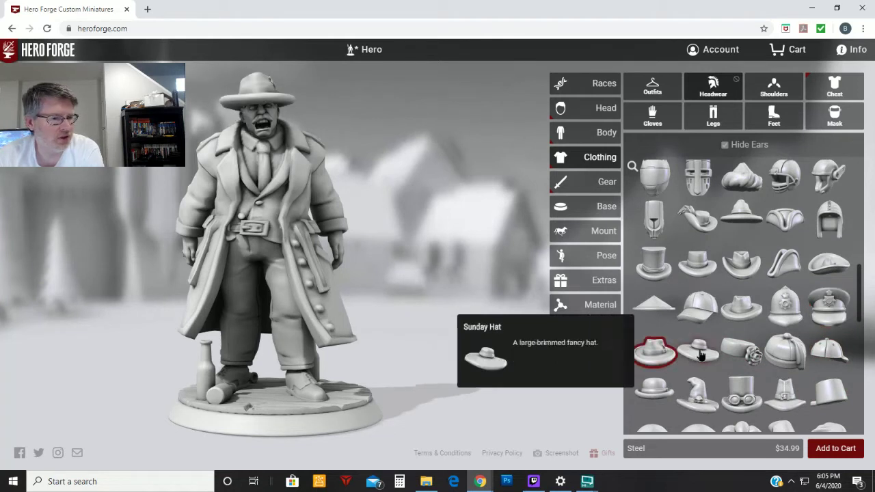
{"action": "left_click", "coordinate": [699, 352]}
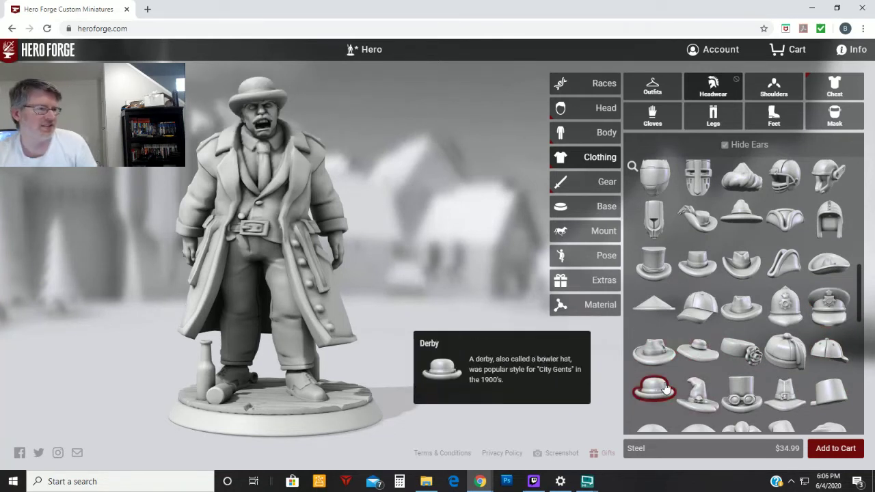
{"action": "scroll", "coordinate": [681, 394], "scroll_direction": "down", "scroll_amount": 2}
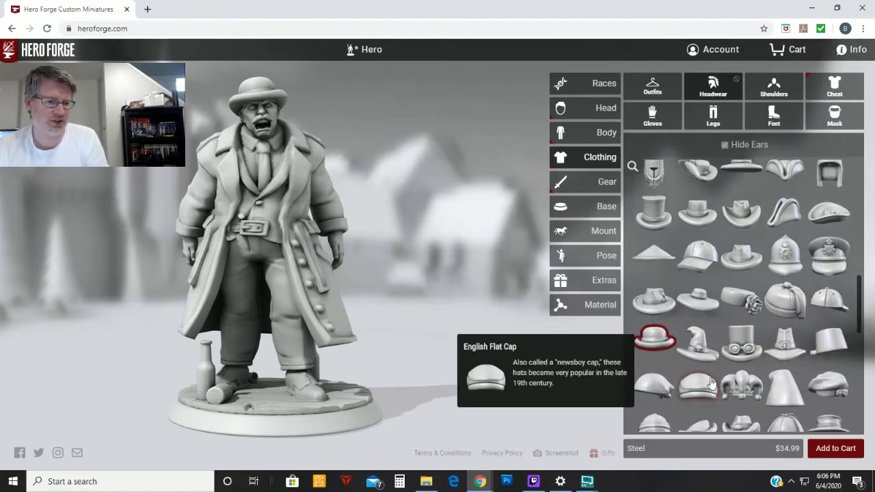
{"action": "left_click", "coordinate": [695, 391]}
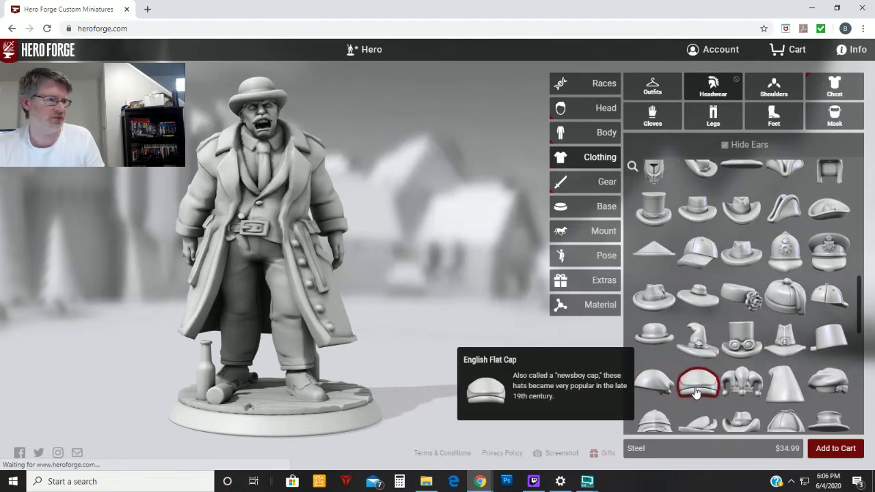
{"action": "left_click_drag", "start_coordinate": [491, 318], "coordinate": [441, 320]}
Step: Try the Trilby, Ski Beanie and Feather Turban on the miniature
{"action": "scroll", "coordinate": [743, 403], "scroll_direction": "down", "scroll_amount": 5}
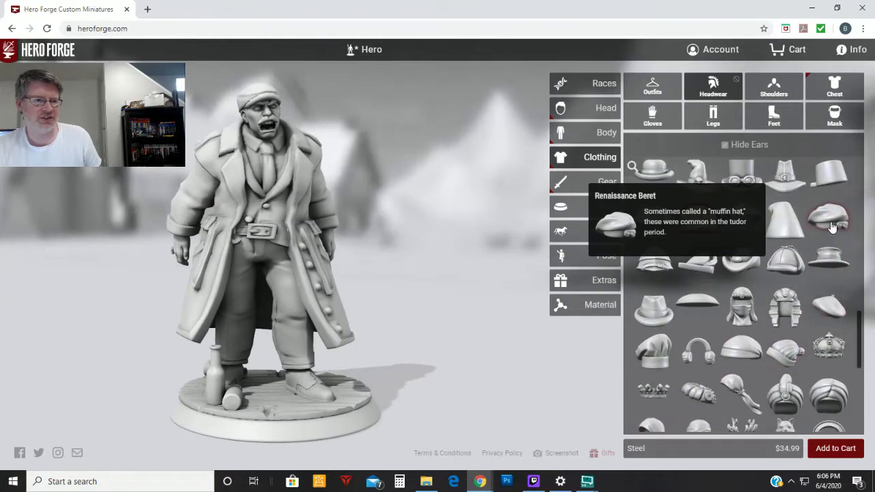
{"action": "left_click", "coordinate": [651, 310]}
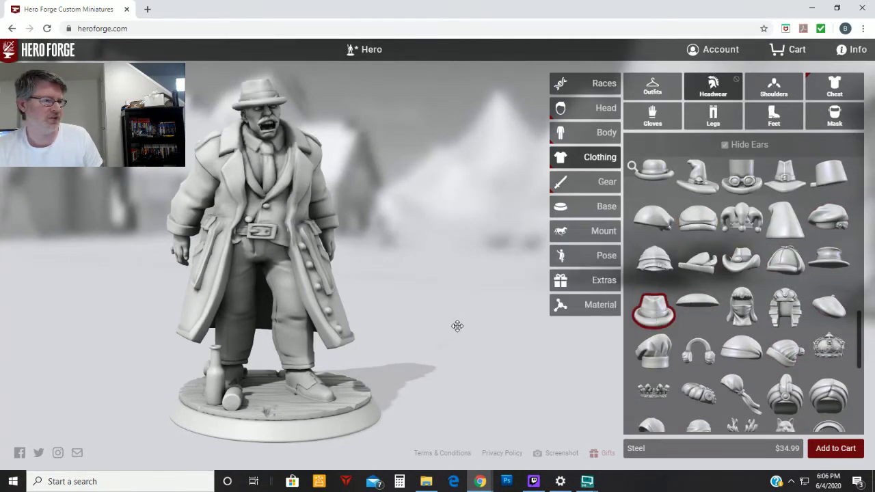
{"action": "mouse_move", "coordinate": [441, 297]}
{"action": "left_mouse_down"}
{"action": "mouse_move", "coordinate": [452, 329]}
{"action": "mouse_move", "coordinate": [442, 293]}
{"action": "left_mouse_up"}
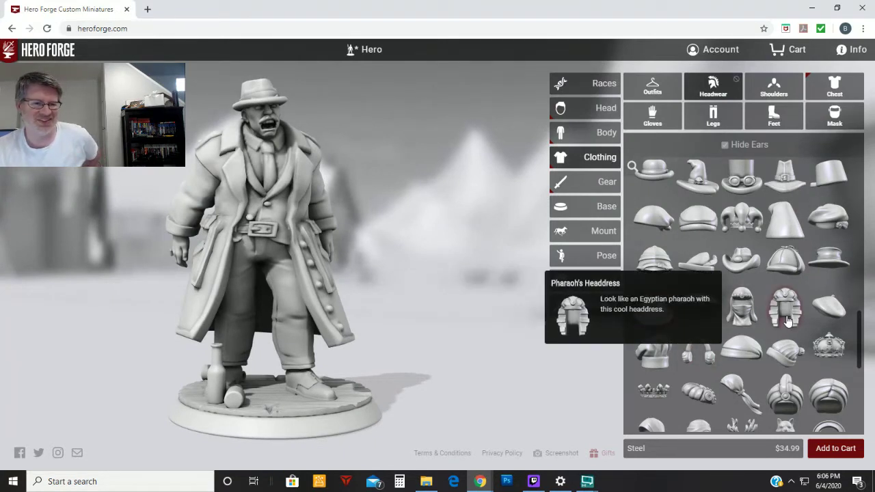
{"action": "left_click", "coordinate": [785, 357]}
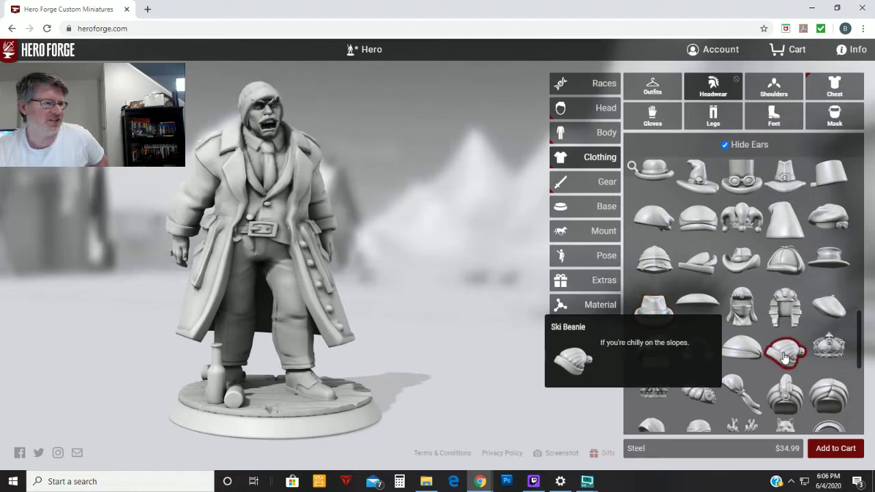
{"action": "left_click", "coordinate": [787, 404]}
{"action": "left_click_drag", "start_coordinate": [456, 312], "coordinate": [430, 323]}
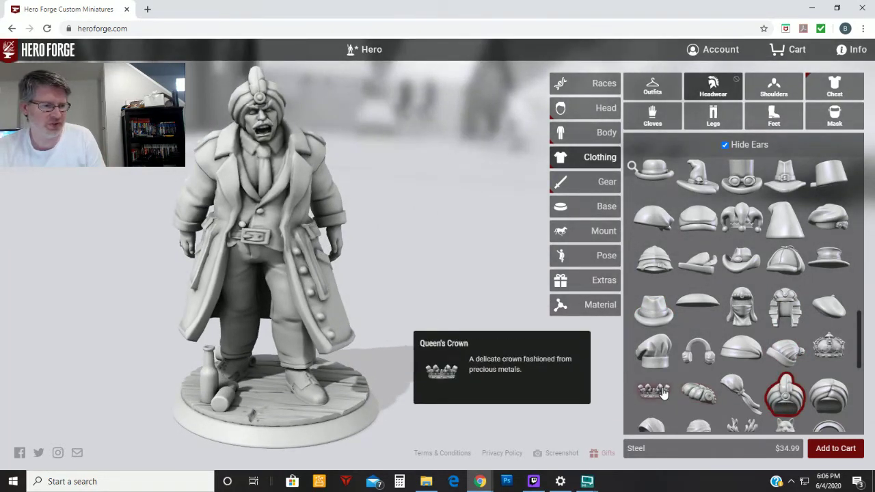
Step: Try the Head Scarf, Mummy Head Wrap and Welding Mask on the miniature
{"action": "scroll", "coordinate": [655, 391], "scroll_direction": "down", "scroll_amount": 3}
{"action": "left_click", "coordinate": [661, 342]}
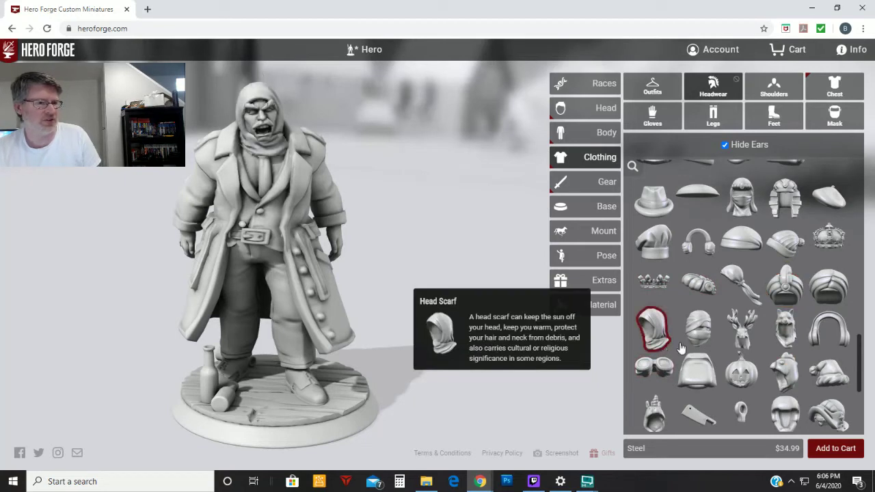
{"action": "left_click", "coordinate": [699, 331]}
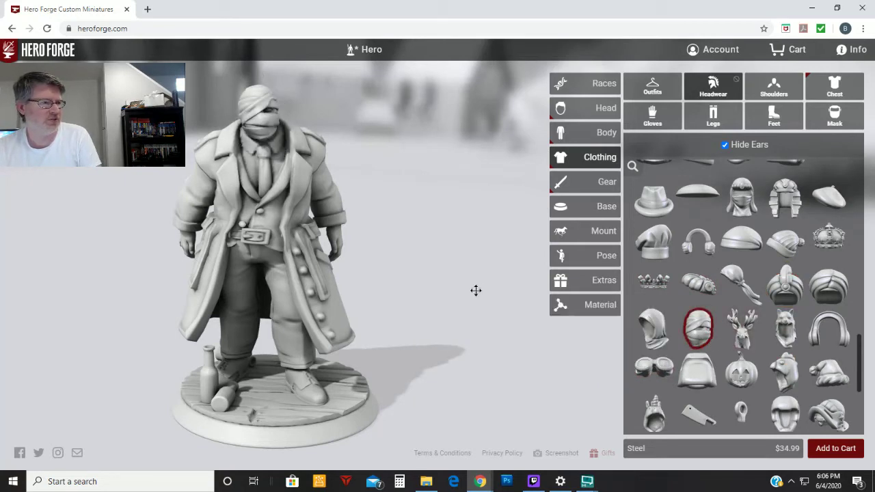
{"action": "left_click_drag", "start_coordinate": [475, 289], "coordinate": [454, 262]}
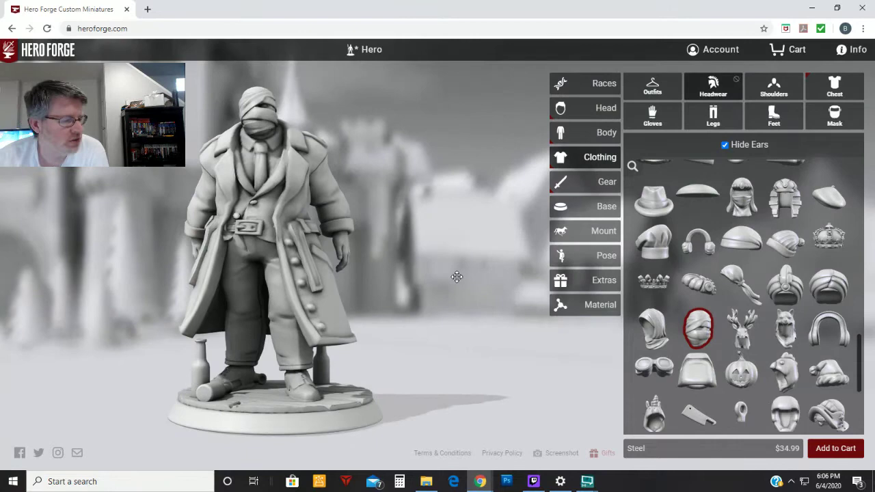
{"action": "left_click", "coordinate": [708, 385]}
{"action": "mouse_move", "coordinate": [482, 289]}
{"action": "left_mouse_down"}
{"action": "mouse_move", "coordinate": [525, 328]}
{"action": "mouse_move", "coordinate": [545, 292]}
{"action": "mouse_move", "coordinate": [510, 242]}
{"action": "mouse_move", "coordinate": [395, 258]}
{"action": "mouse_move", "coordinate": [454, 253]}
{"action": "mouse_move", "coordinate": [471, 280]}
{"action": "left_mouse_up"}
Step: Try the Open Assault Armor Helmet, Open Bucket Helm and Large Earring Loop
{"action": "scroll", "coordinate": [787, 329], "scroll_direction": "down", "scroll_amount": 2}
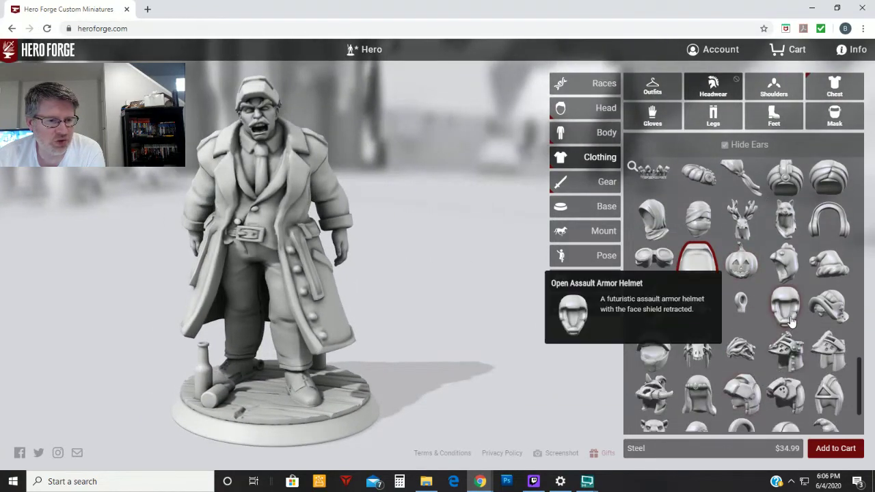
{"action": "left_click", "coordinate": [789, 316]}
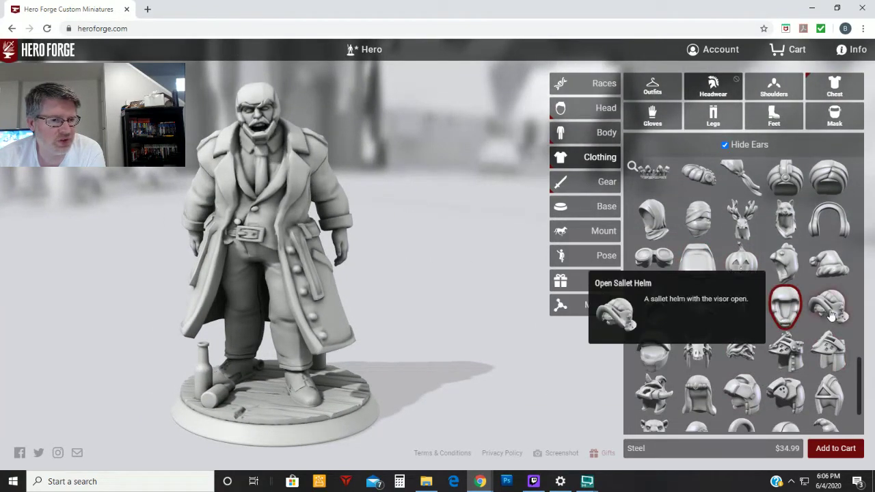
{"action": "left_click", "coordinate": [835, 357]}
{"action": "scroll", "coordinate": [824, 376], "scroll_direction": "down", "scroll_amount": 2}
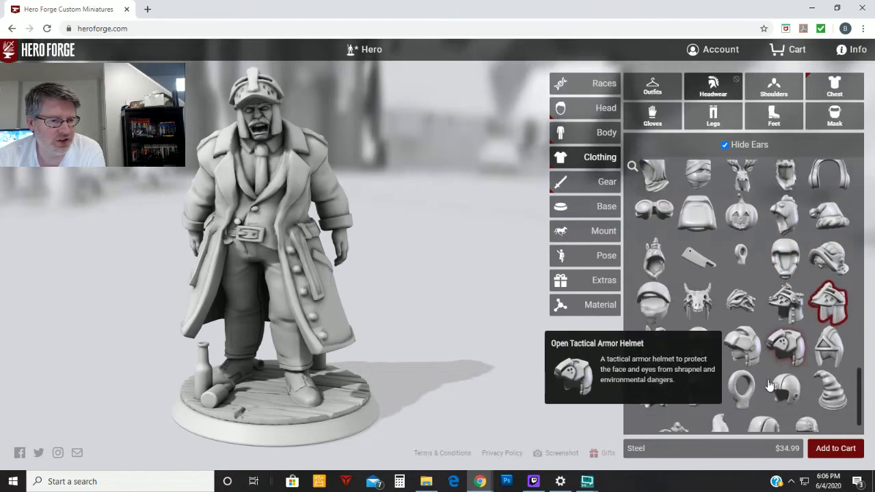
{"action": "left_click", "coordinate": [743, 364]}
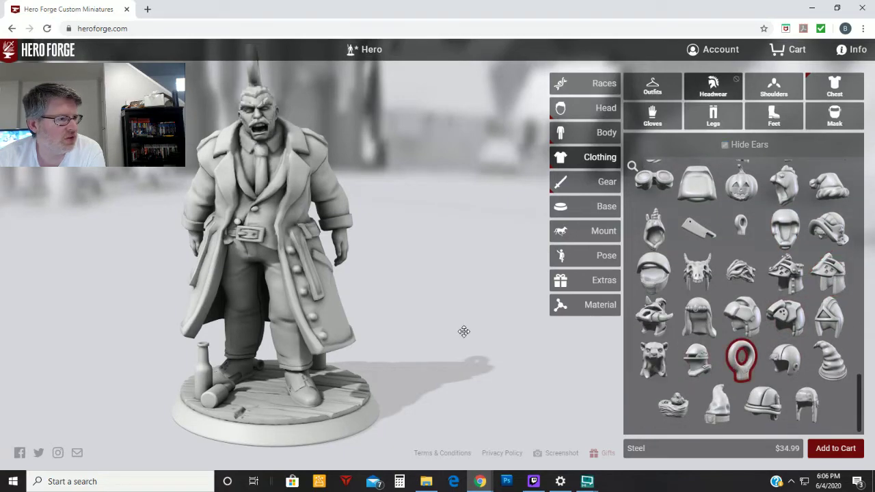
{"action": "left_click_drag", "start_coordinate": [466, 330], "coordinate": [428, 303]}
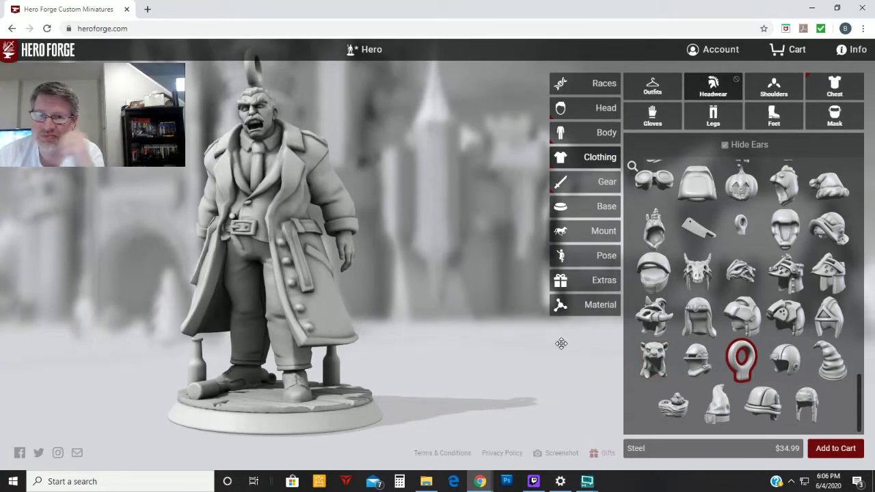
Step: After the Bird Nest, Aviator Hat, Biker and Open Football Helmets, choose the Cleaver headpiece
{"action": "left_click", "coordinate": [670, 411]}
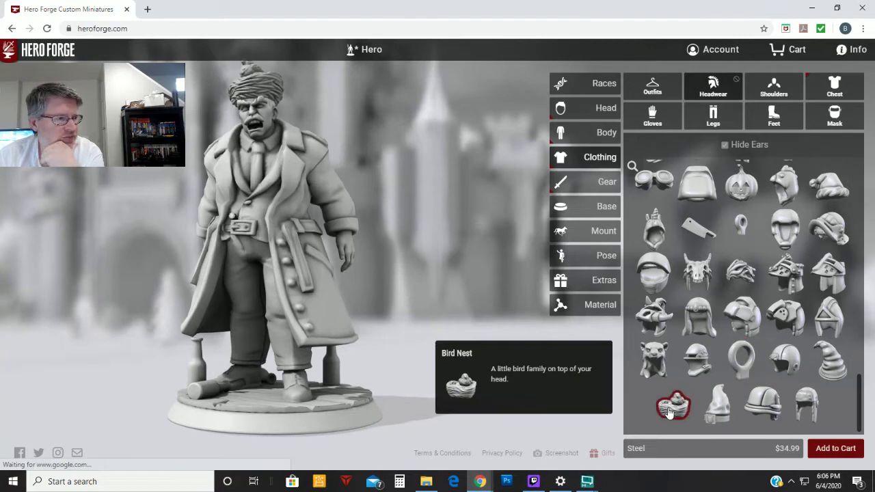
{"action": "left_click_drag", "start_coordinate": [422, 305], "coordinate": [563, 379]}
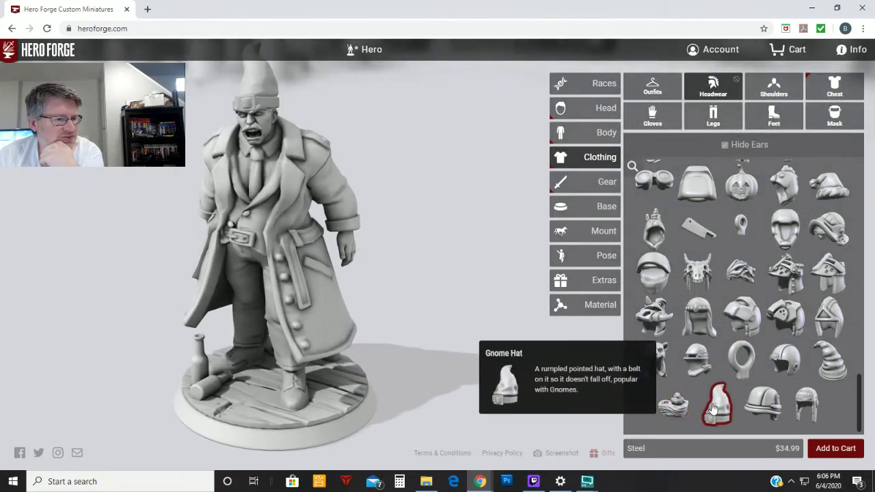
{"action": "left_click", "coordinate": [805, 408]}
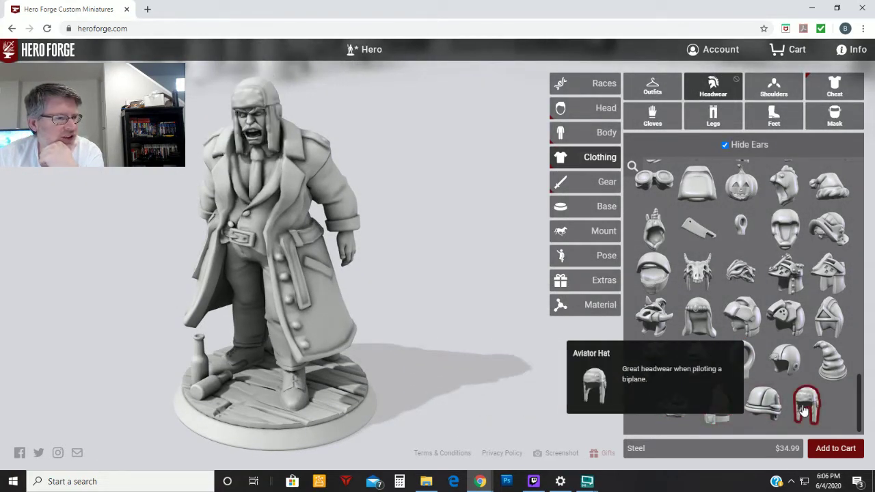
{"action": "left_click", "coordinate": [762, 404]}
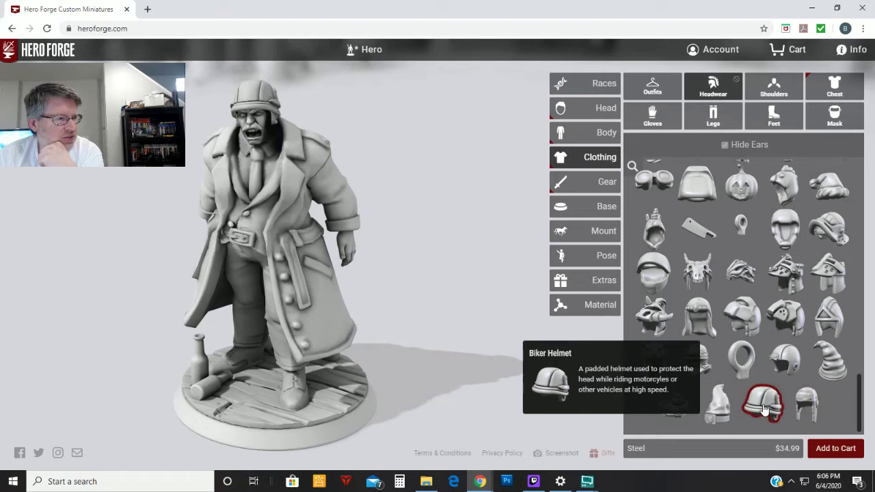
{"action": "left_click", "coordinate": [787, 362]}
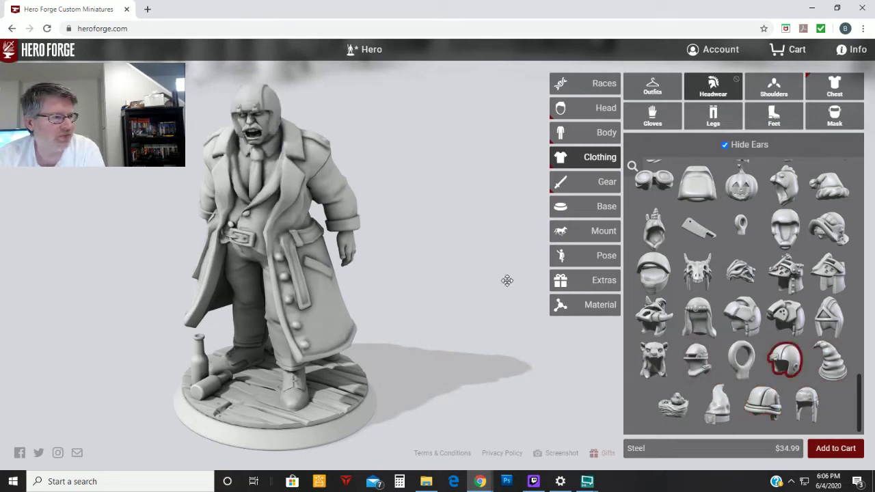
{"action": "left_click", "coordinate": [699, 237]}
{"action": "left_click_drag", "start_coordinate": [547, 350], "coordinate": [497, 361]}
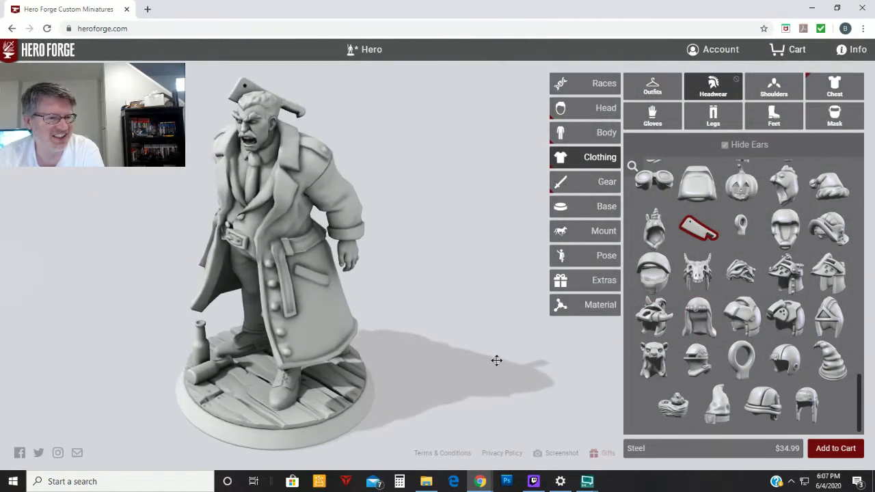
{"action": "mouse_move", "coordinate": [694, 231]}
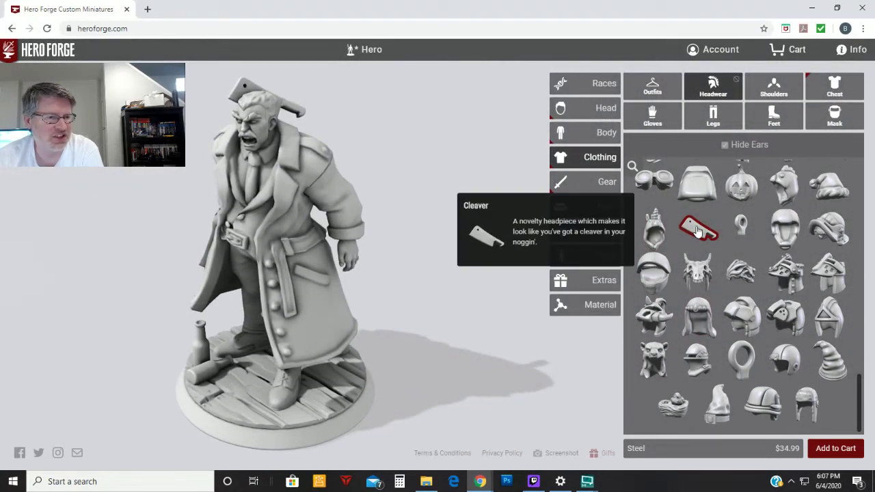
Step: Try the French Beret, Curled Cowboy Hat and Deerstalker Cap on the miniature
{"action": "mouse_move", "coordinate": [841, 238]}
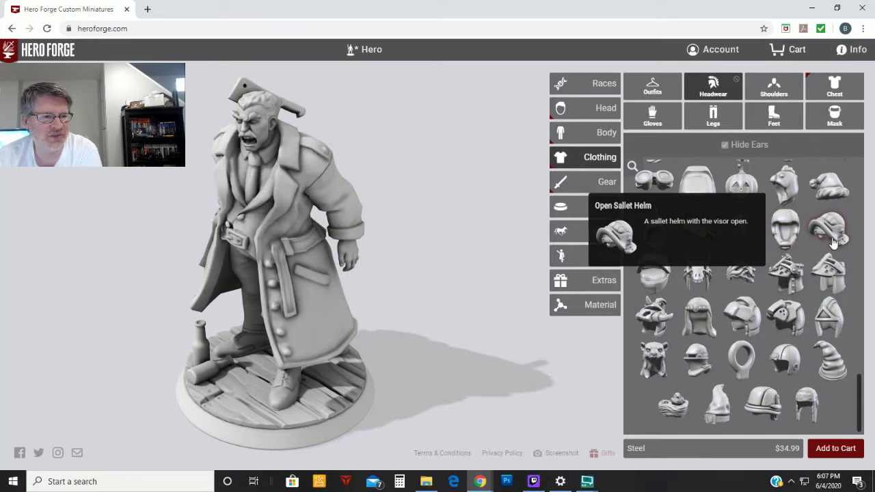
{"action": "scroll", "coordinate": [837, 246], "scroll_direction": "up", "scroll_amount": 5}
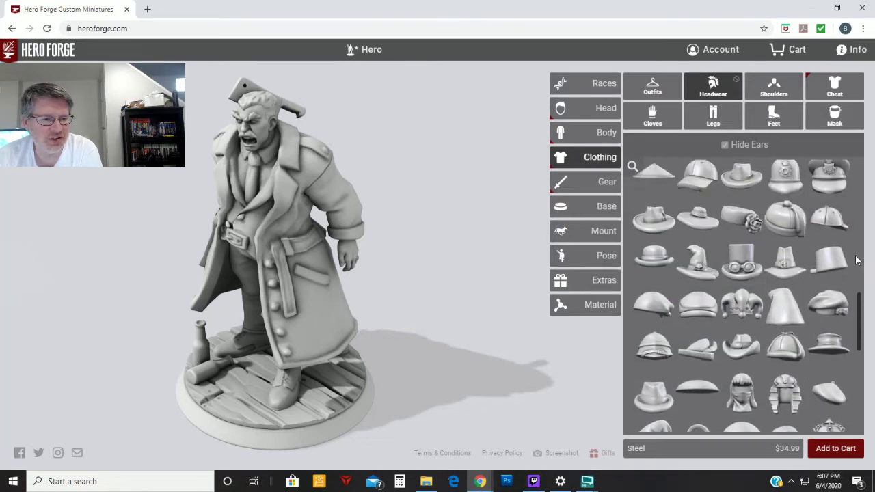
{"action": "left_click", "coordinate": [826, 396]}
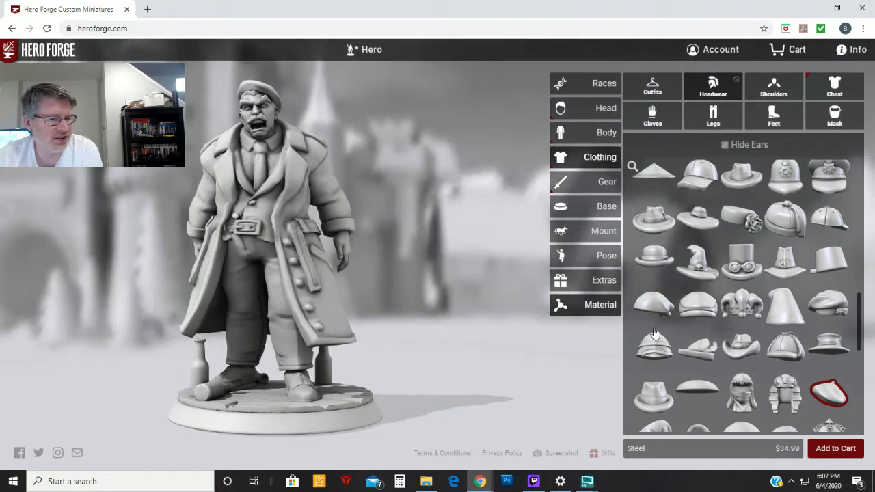
{"action": "left_click", "coordinate": [742, 349]}
{"action": "left_click", "coordinate": [791, 353]}
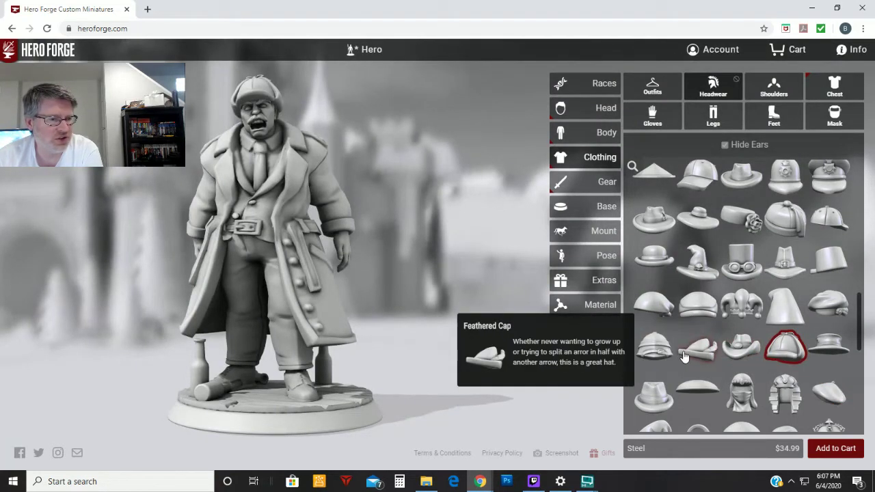
Step: Put the English Flat Cap back on, then try the Derby bowler
{"action": "mouse_move", "coordinate": [665, 357]}
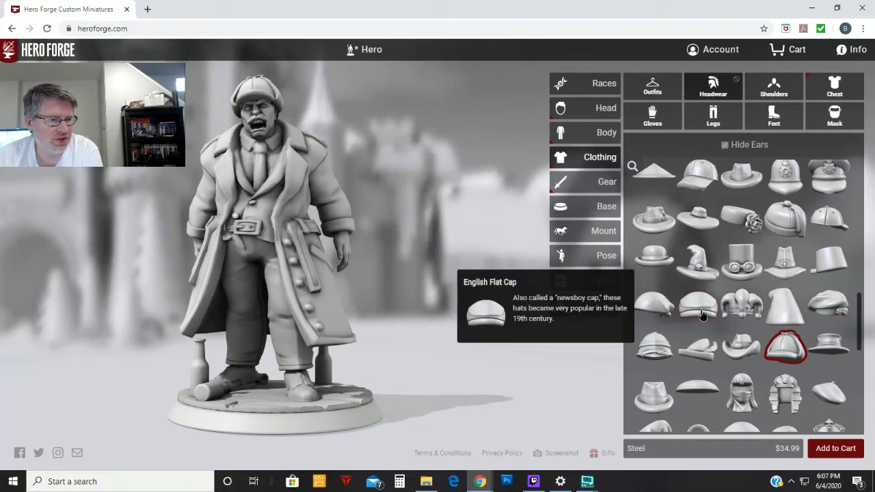
{"action": "left_click", "coordinate": [703, 313]}
{"action": "left_click_drag", "start_coordinate": [540, 318], "coordinate": [508, 322]}
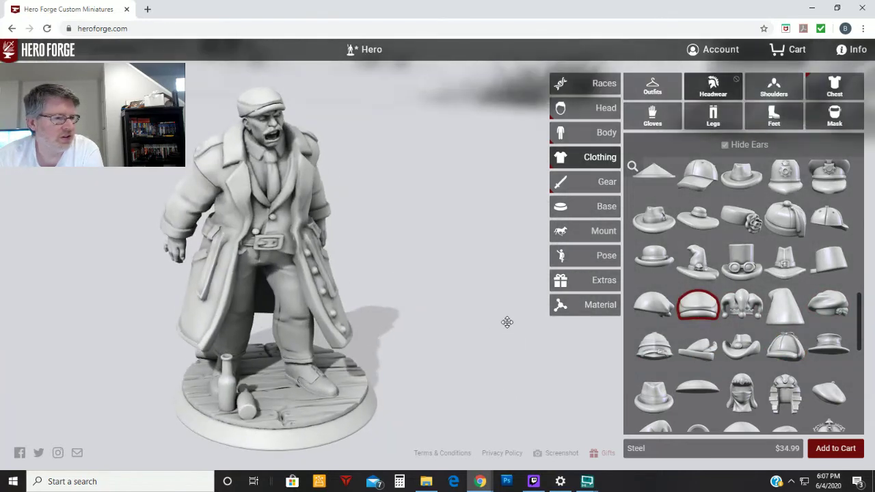
{"action": "mouse_move", "coordinate": [653, 311]}
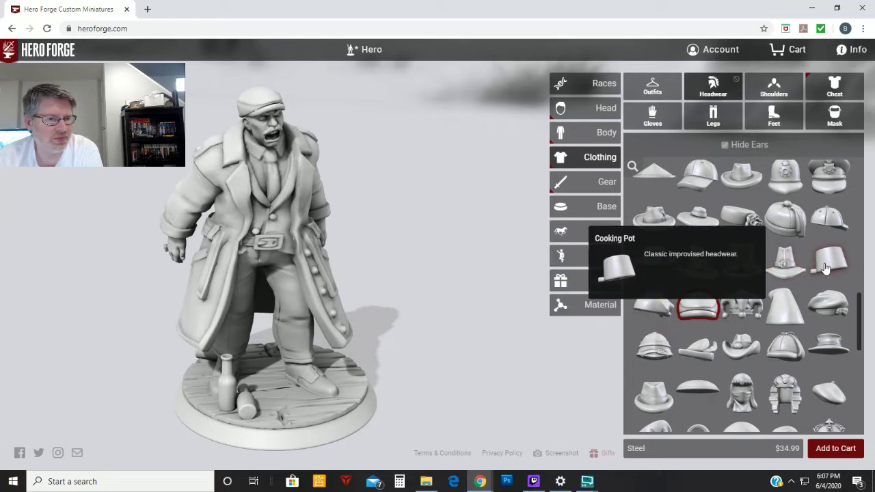
{"action": "mouse_move", "coordinate": [697, 272]}
{"action": "left_click", "coordinate": [655, 257]}
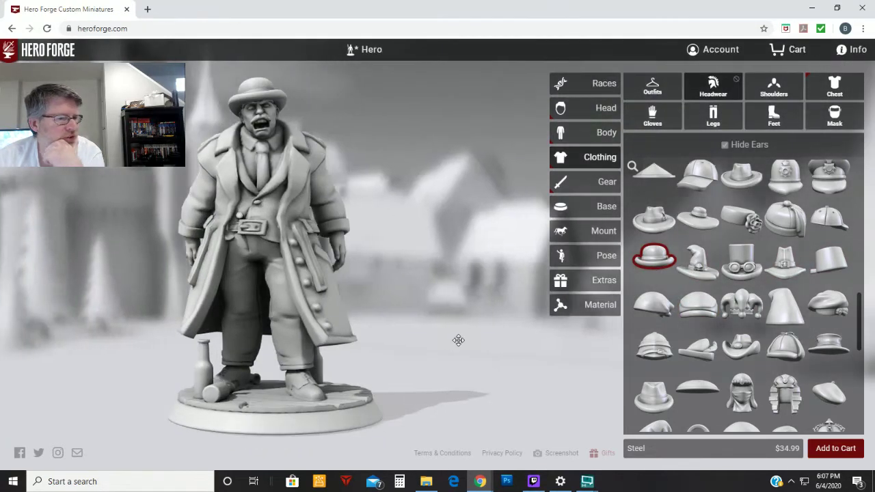
Step: Try the Mobster's Hat, then give the miniature the Fedora
{"action": "left_click", "coordinate": [655, 219]}
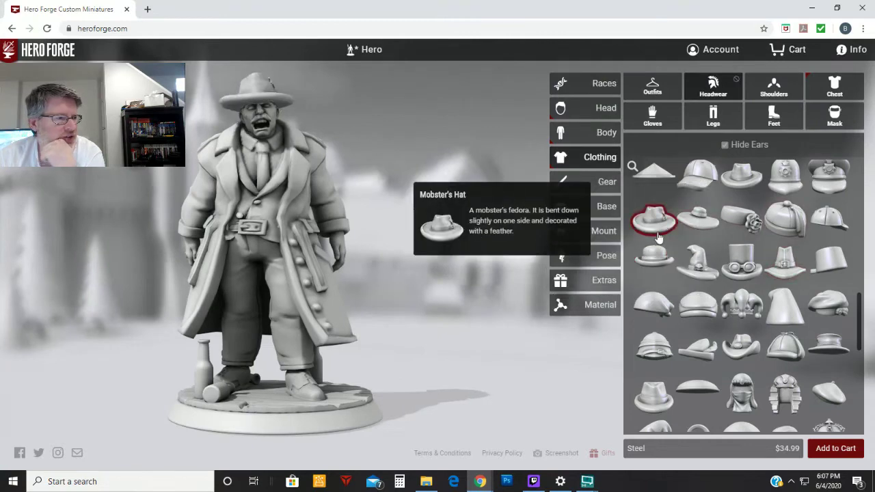
{"action": "left_click_drag", "start_coordinate": [465, 342], "coordinate": [401, 359]}
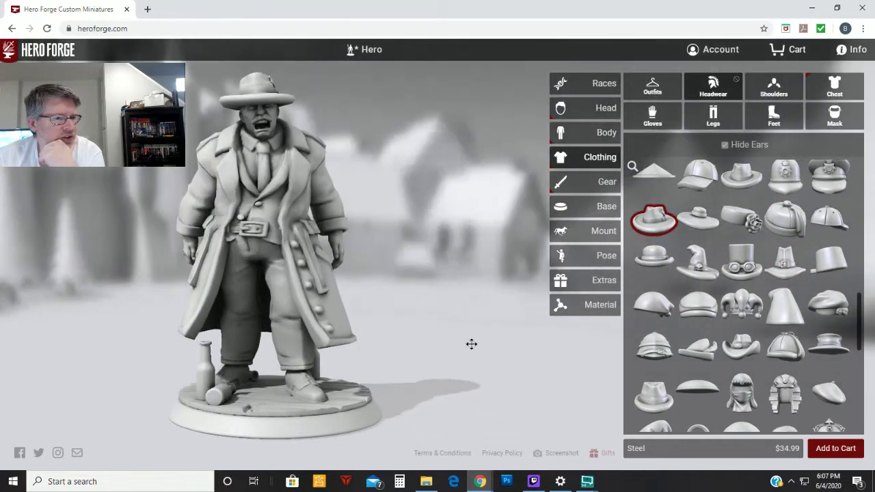
{"action": "scroll", "coordinate": [744, 246], "scroll_direction": "up", "scroll_amount": 1}
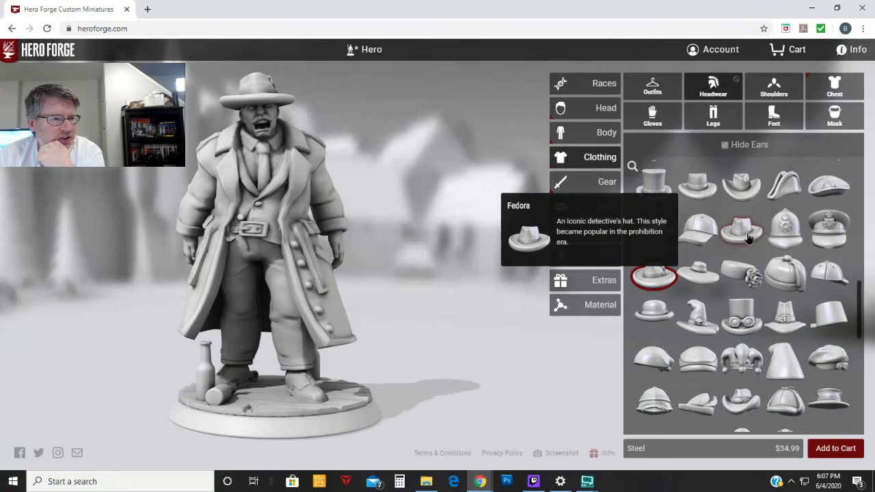
{"action": "left_click", "coordinate": [749, 238]}
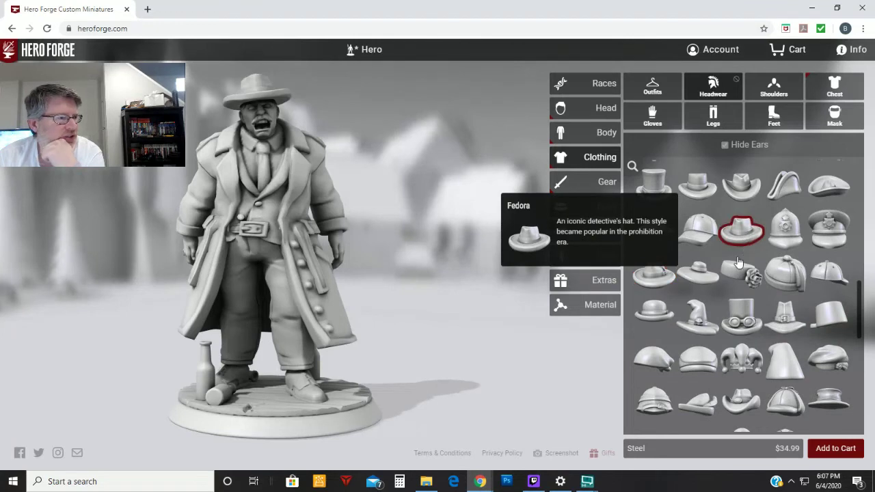
Step: Swap the Fedora for the English Flat Cap and turn the miniature to inspect it
{"action": "left_click", "coordinate": [699, 361]}
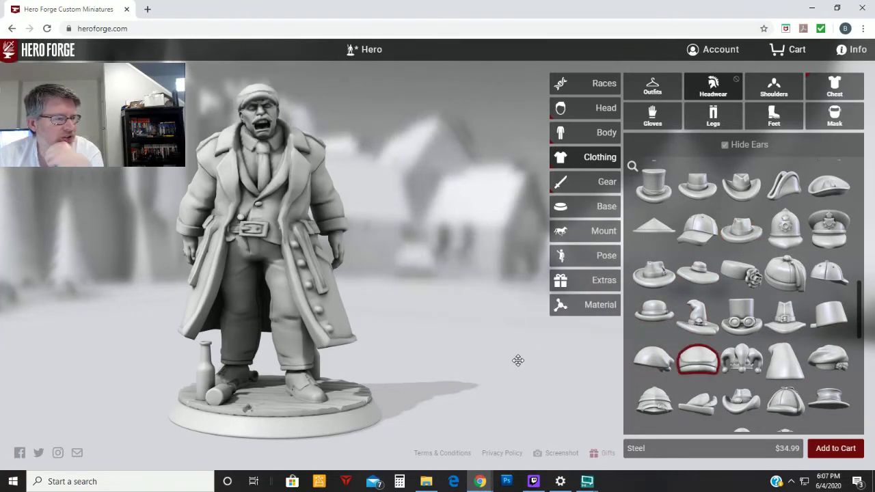
{"action": "left_click_drag", "start_coordinate": [404, 383], "coordinate": [382, 368]}
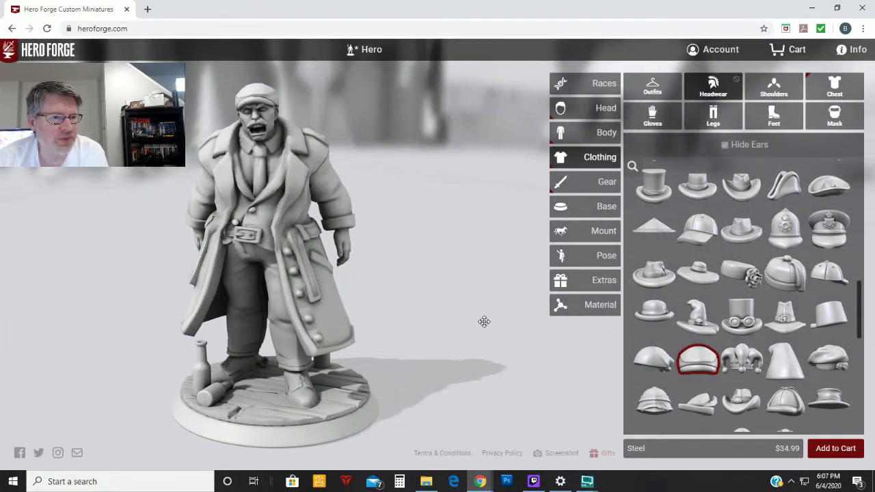
Step: Scroll through the shoulder piece options without changing the outfit
{"action": "left_click", "coordinate": [774, 88]}
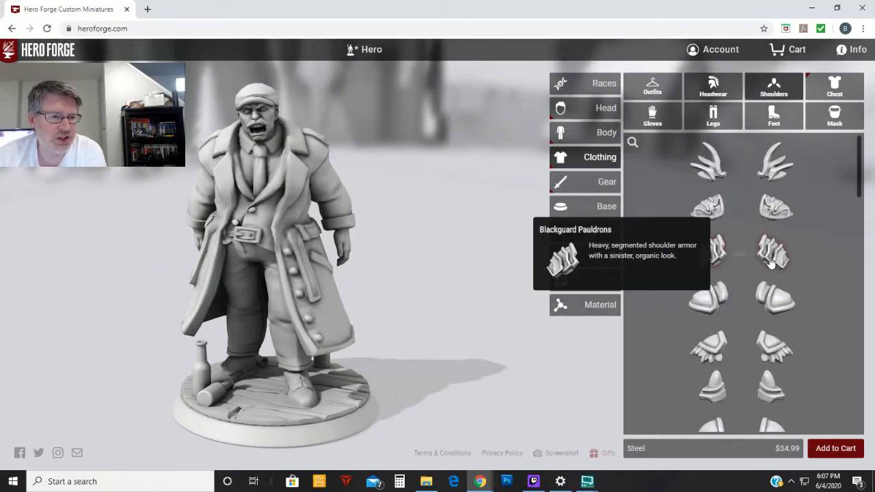
{"action": "scroll", "coordinate": [773, 264], "scroll_direction": "down", "scroll_amount": 10}
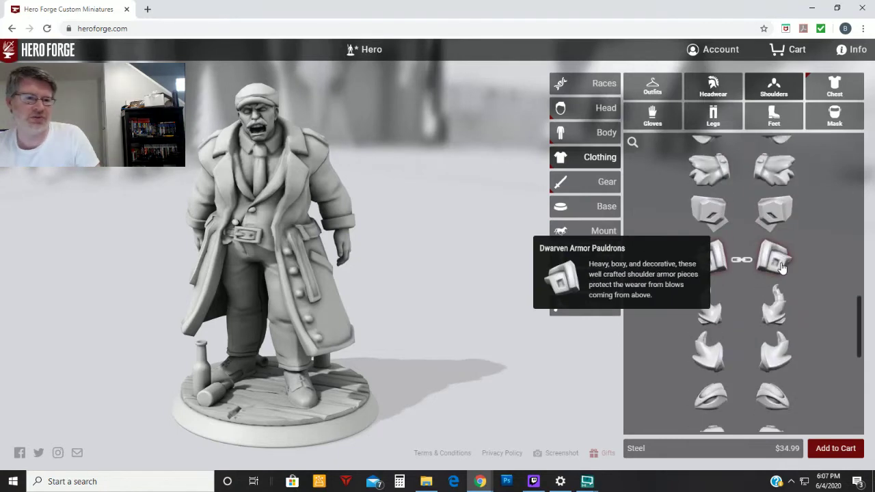
{"action": "scroll", "coordinate": [783, 268], "scroll_direction": "down", "scroll_amount": 3}
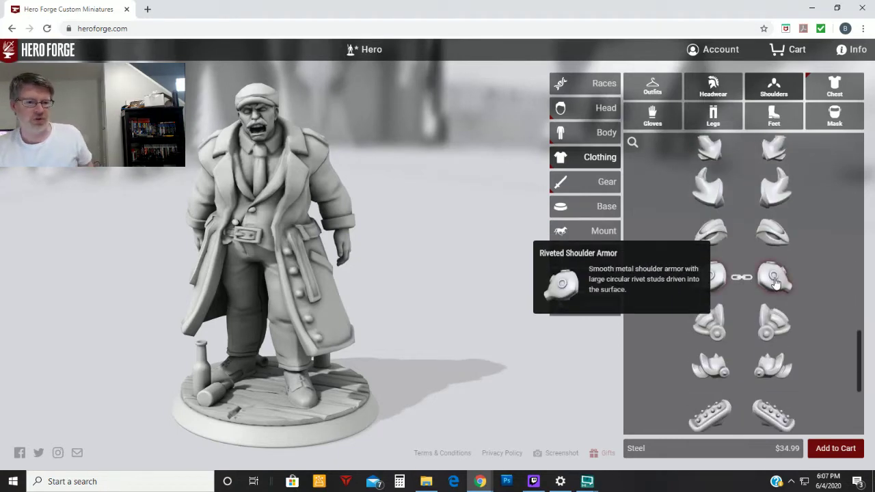
{"action": "scroll", "coordinate": [776, 283], "scroll_direction": "down", "scroll_amount": 3}
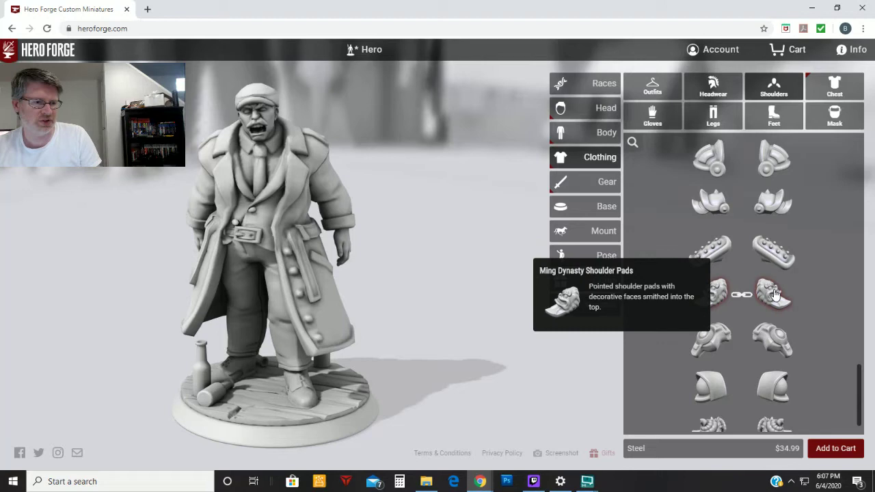
{"action": "scroll", "coordinate": [776, 294], "scroll_direction": "down", "scroll_amount": 1}
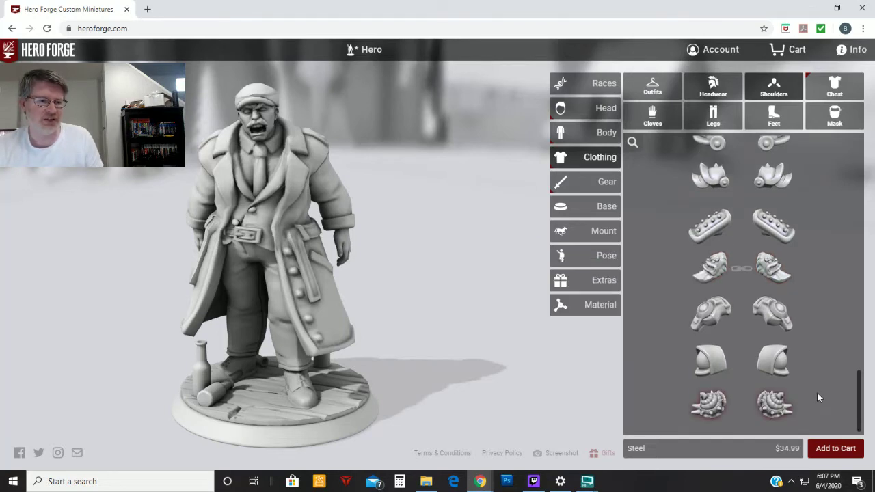
Step: Browse the chest garment options and rotate the miniature to see its side
{"action": "left_click", "coordinate": [836, 86]}
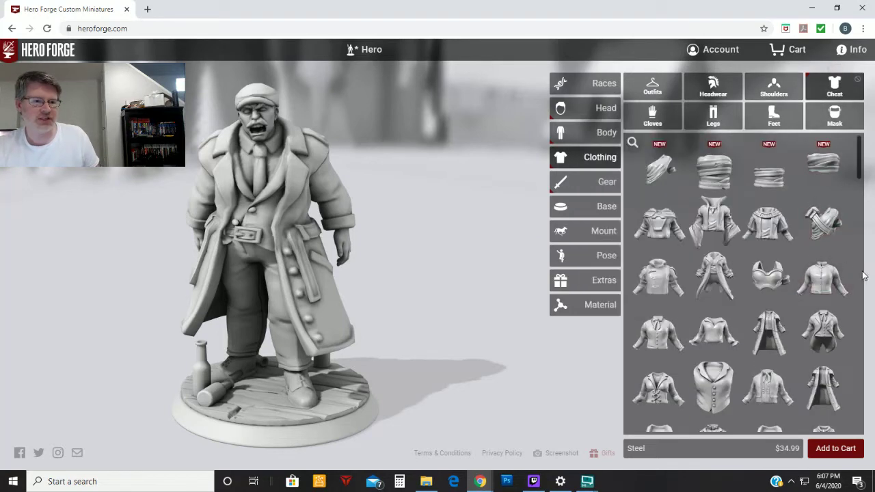
{"action": "scroll", "coordinate": [824, 296], "scroll_direction": "down", "scroll_amount": 3}
{"action": "scroll", "coordinate": [824, 296], "scroll_direction": "down", "scroll_amount": 5}
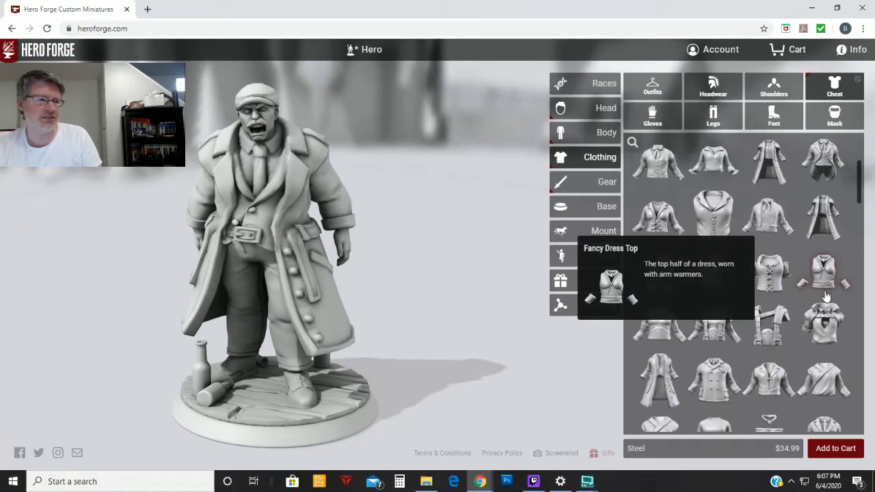
{"action": "scroll", "coordinate": [823, 295], "scroll_direction": "down", "scroll_amount": 1}
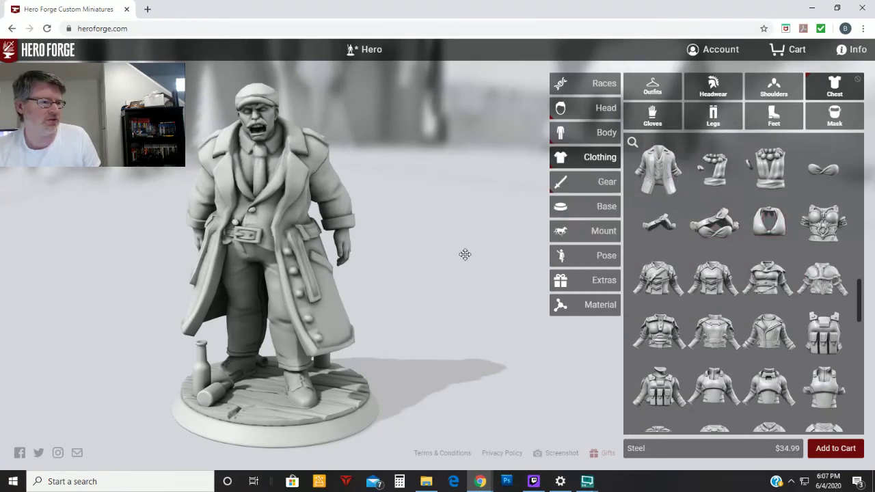
{"action": "left_click_drag", "start_coordinate": [465, 254], "coordinate": [334, 256]}
Step: Look over the glove choices, then put Fancy Shoes on the miniature
{"action": "left_click", "coordinate": [653, 117]}
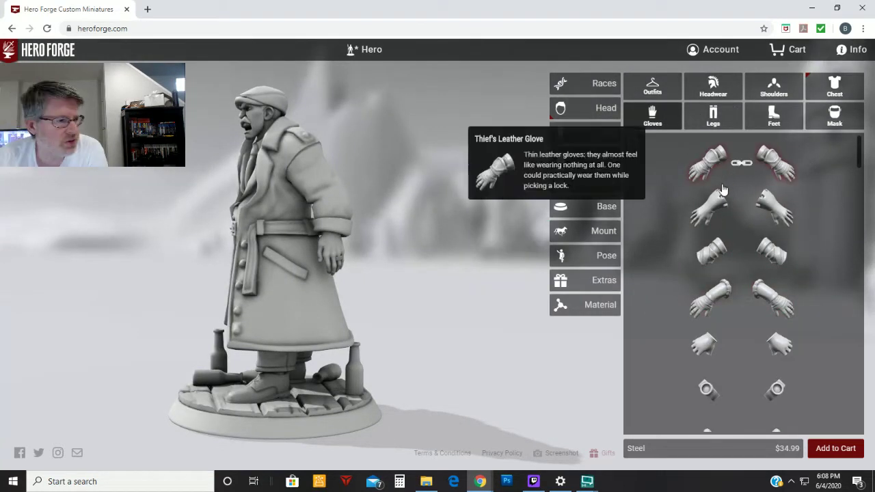
{"action": "left_click", "coordinate": [790, 125]}
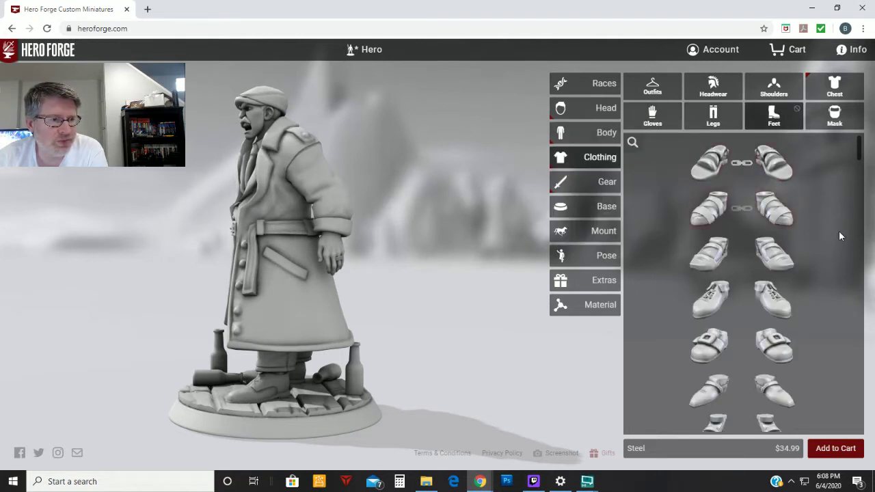
{"action": "scroll", "coordinate": [778, 308], "scroll_direction": "down", "scroll_amount": 4}
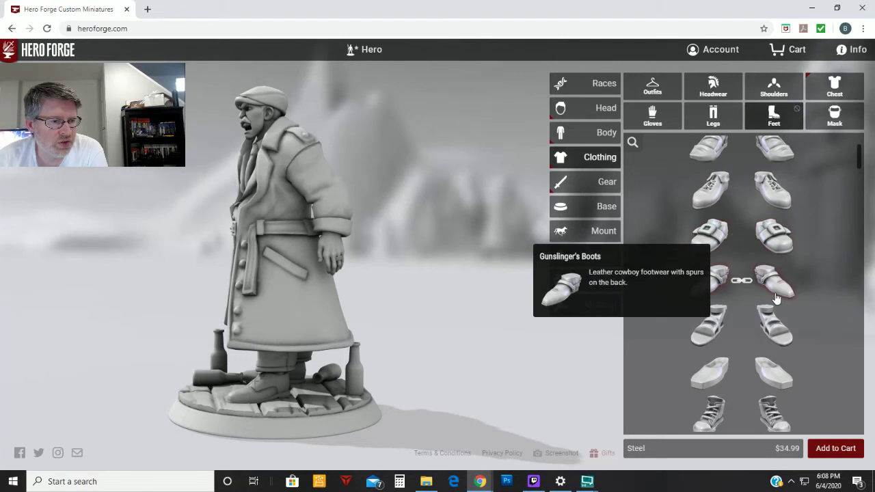
{"action": "scroll", "coordinate": [811, 306], "scroll_direction": "down", "scroll_amount": 3}
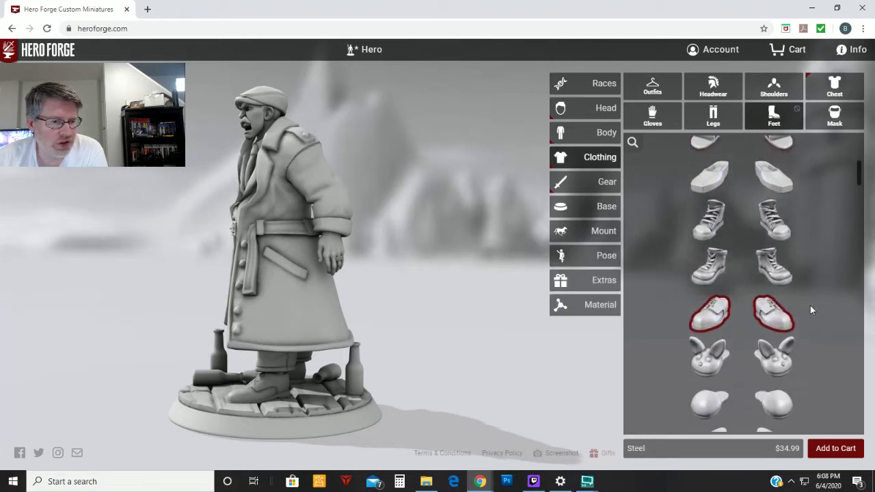
{"action": "scroll", "coordinate": [787, 301], "scroll_direction": "down", "scroll_amount": 2}
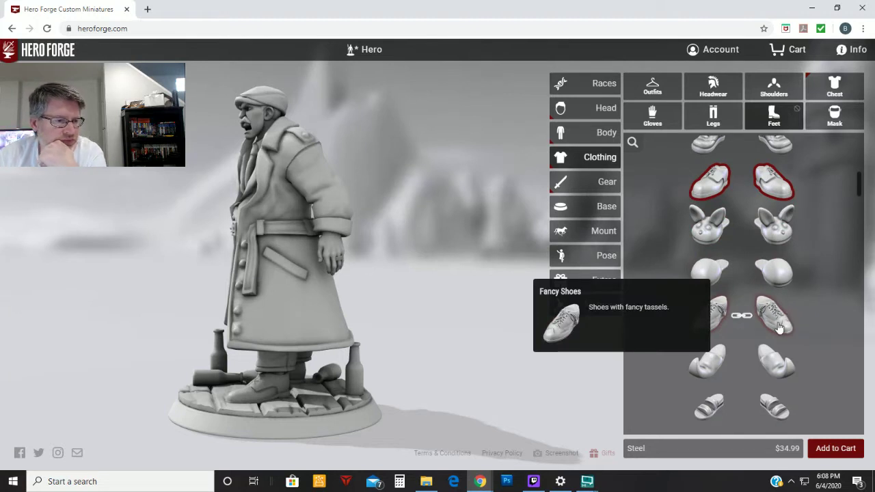
{"action": "left_click", "coordinate": [791, 328]}
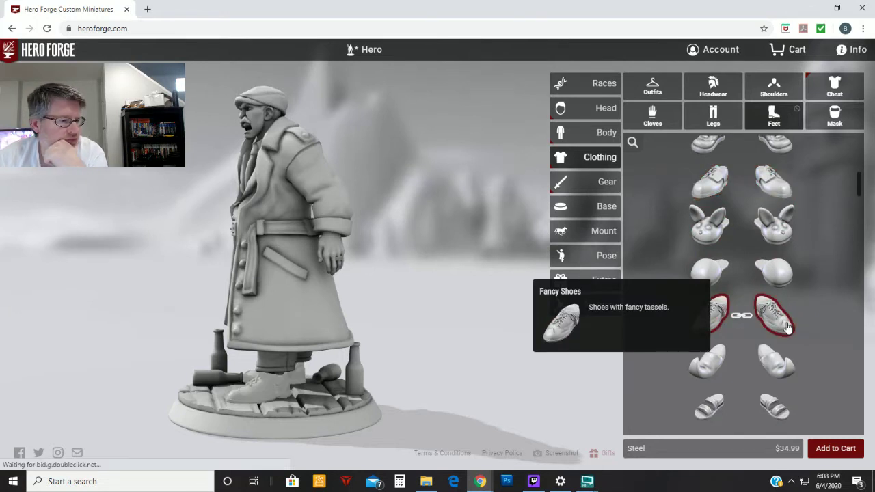
Step: Switch the miniature's footwear to cuffed Studded Leather Boots
{"action": "scroll", "coordinate": [800, 327], "scroll_direction": "down", "scroll_amount": 5}
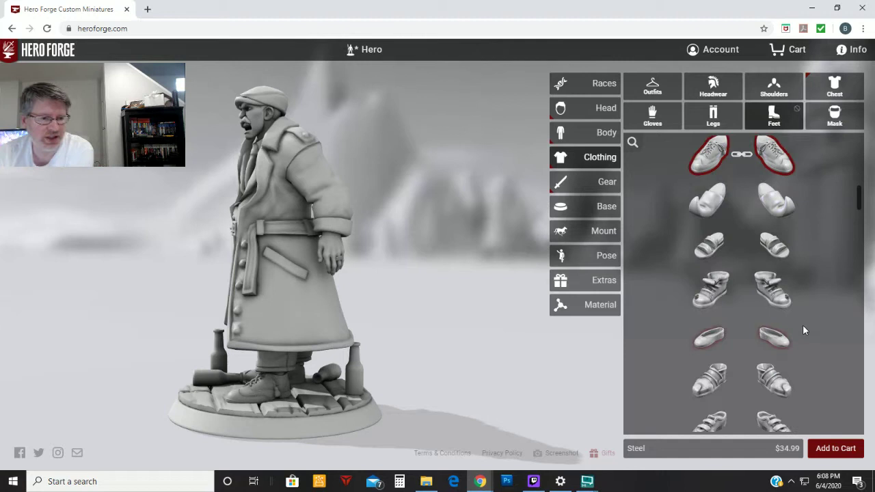
{"action": "scroll", "coordinate": [804, 345], "scroll_direction": "down", "scroll_amount": 5}
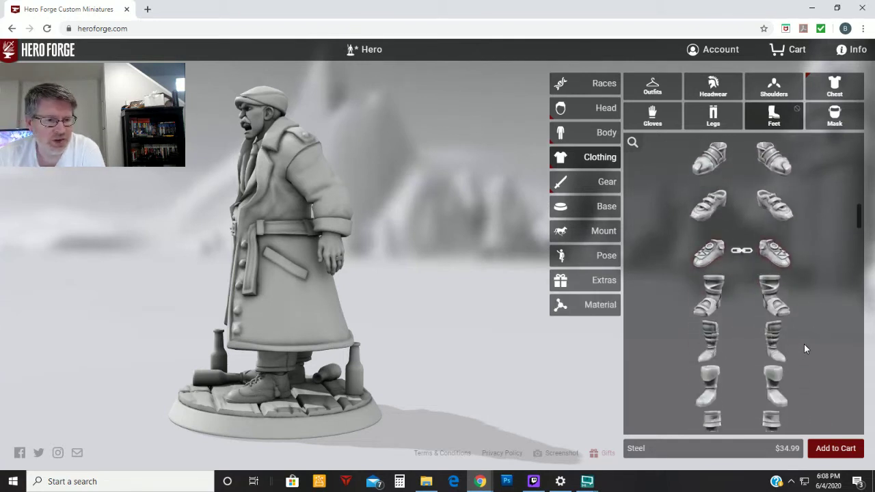
{"action": "scroll", "coordinate": [804, 340], "scroll_direction": "down", "scroll_amount": 5}
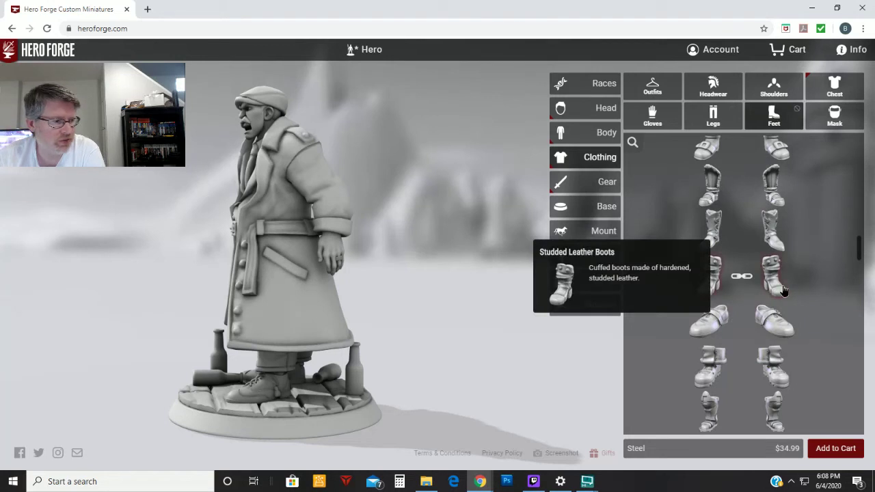
{"action": "left_click", "coordinate": [786, 291]}
{"action": "scroll", "coordinate": [811, 301], "scroll_direction": "down", "scroll_amount": 3}
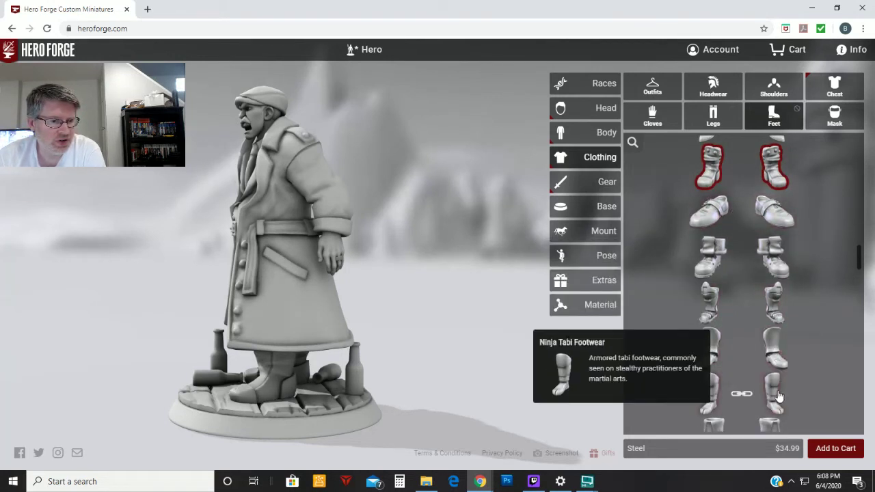
Step: Try Futuristic Boots, then Leather Boots on the miniature
{"action": "left_click", "coordinate": [777, 352]}
{"action": "left_click_drag", "start_coordinate": [608, 355], "coordinate": [795, 361]}
{"action": "scroll", "coordinate": [830, 338], "scroll_direction": "down", "scroll_amount": 3}
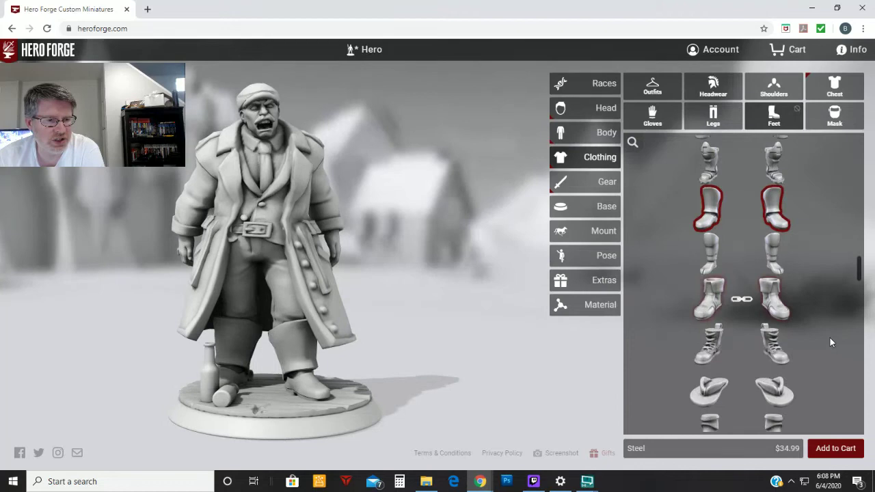
{"action": "left_click", "coordinate": [775, 279]}
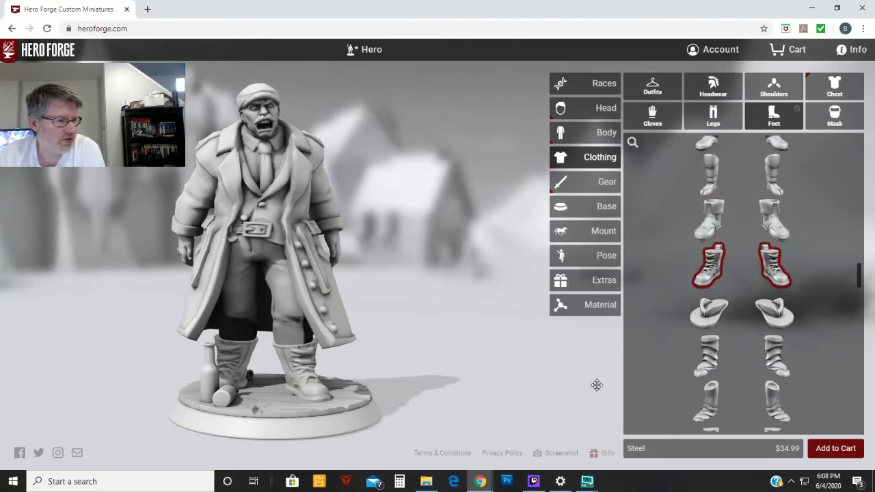
{"action": "left_click_drag", "start_coordinate": [522, 386], "coordinate": [458, 374]}
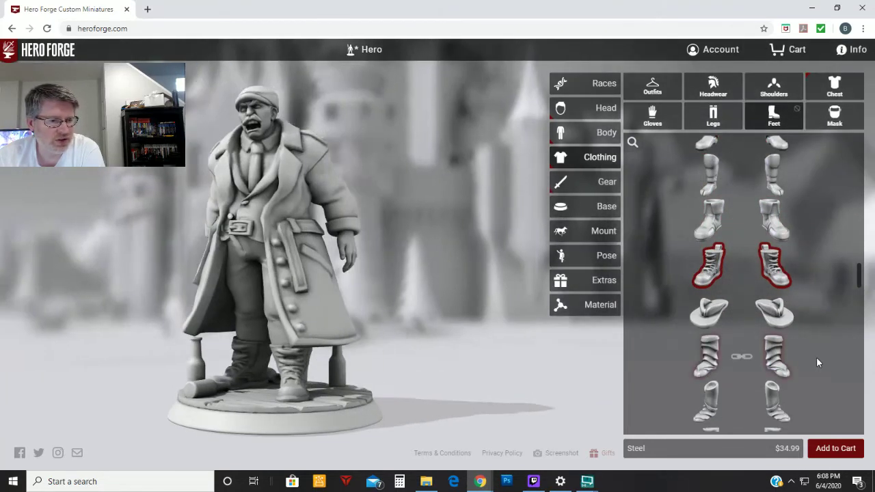
Step: Equip the Cast footwear on the miniature's feet in place of the boots
{"action": "scroll", "coordinate": [825, 364], "scroll_direction": "down", "scroll_amount": 2}
{"action": "scroll", "coordinate": [821, 370], "scroll_direction": "down", "scroll_amount": 3}
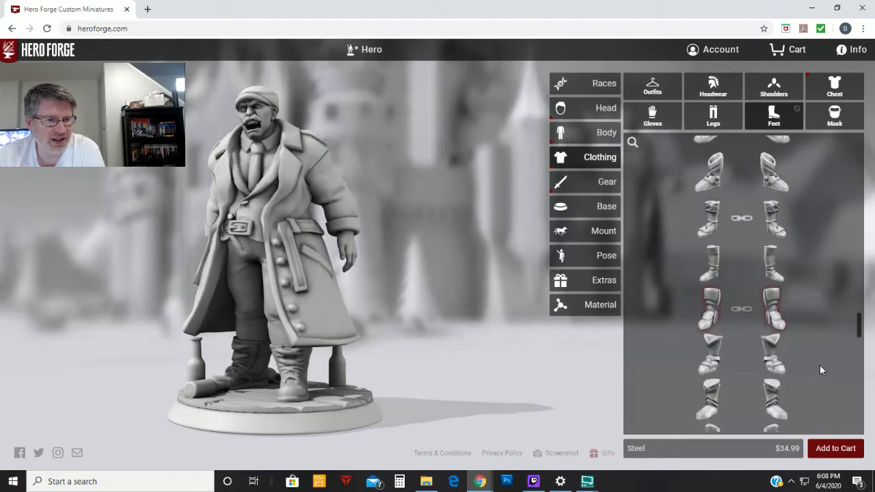
{"action": "scroll", "coordinate": [820, 367], "scroll_direction": "down", "scroll_amount": 4}
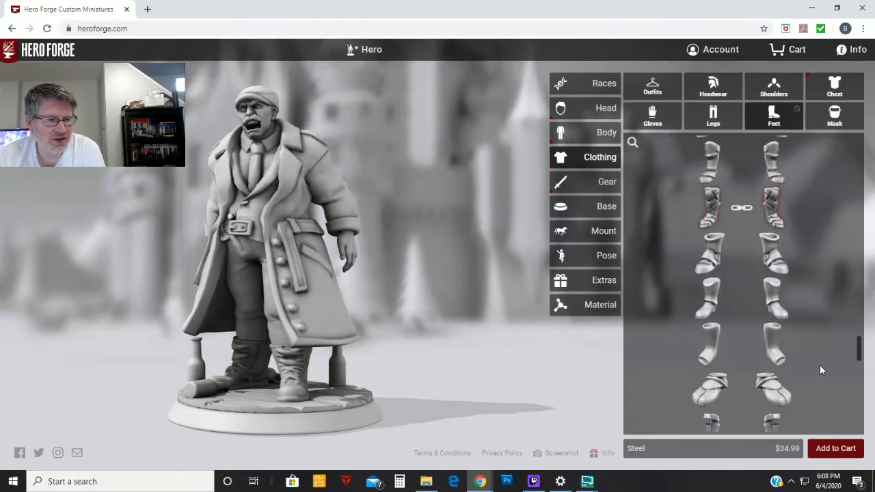
{"action": "left_click", "coordinate": [776, 361]}
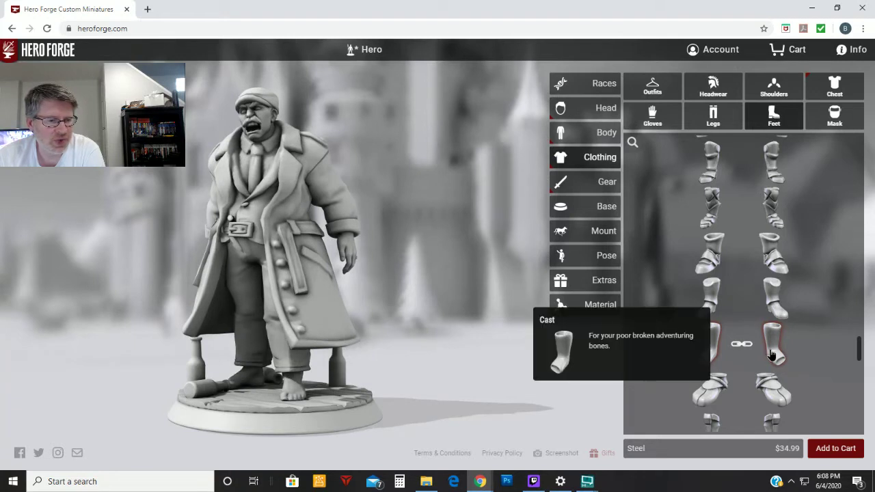
{"action": "left_click", "coordinate": [777, 350]}
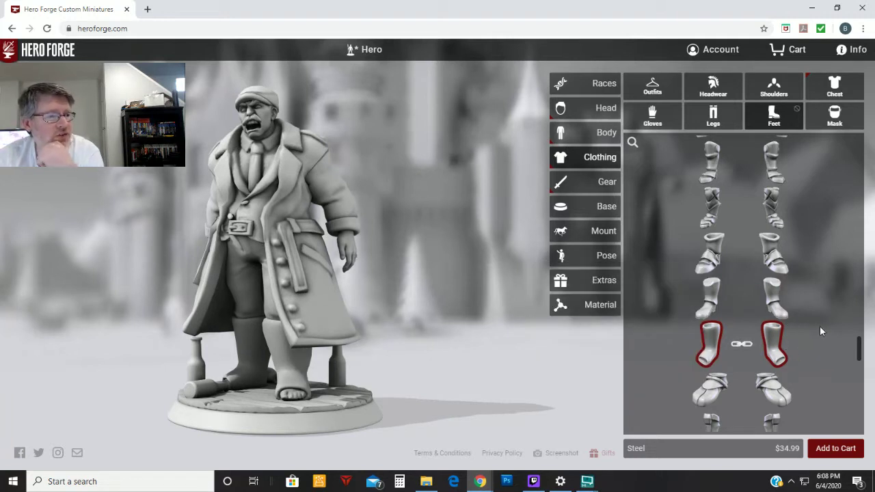
{"action": "scroll", "coordinate": [824, 343], "scroll_direction": "down", "scroll_amount": 5}
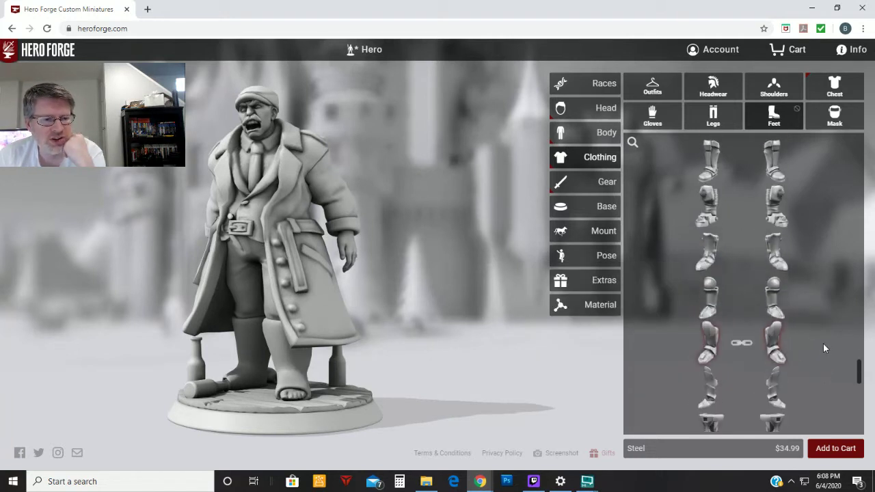
{"action": "scroll", "coordinate": [824, 348], "scroll_direction": "down", "scroll_amount": 5}
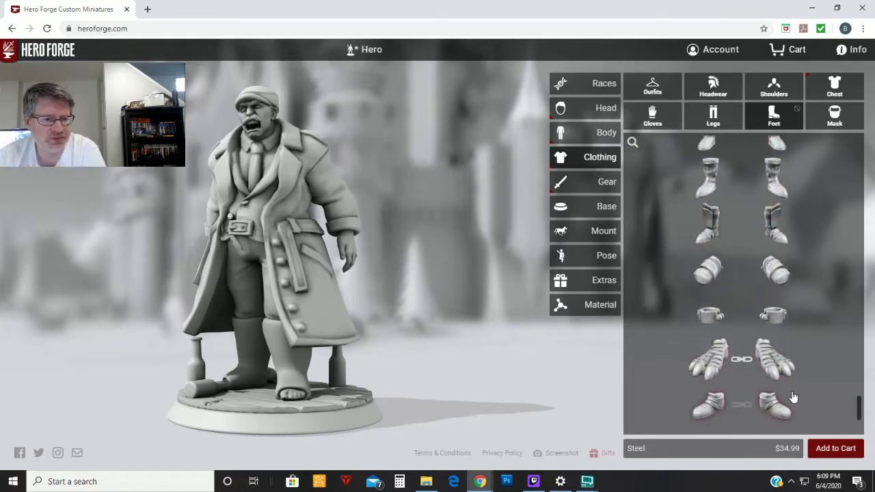
Step: Try Buttoned Shoes and then Thong Sandals on the figure's feet
{"action": "left_click", "coordinate": [772, 418]}
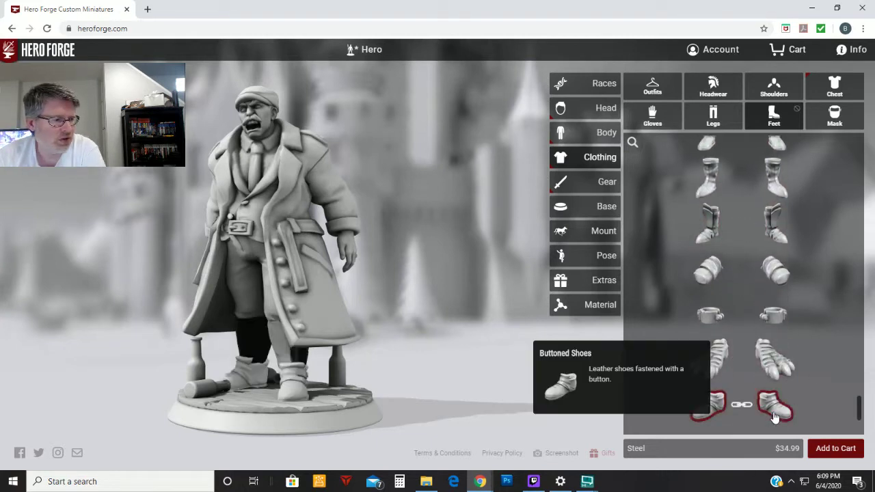
{"action": "scroll", "coordinate": [811, 361], "scroll_direction": "up", "scroll_amount": 5}
{"action": "scroll", "coordinate": [811, 360], "scroll_direction": "up", "scroll_amount": 8}
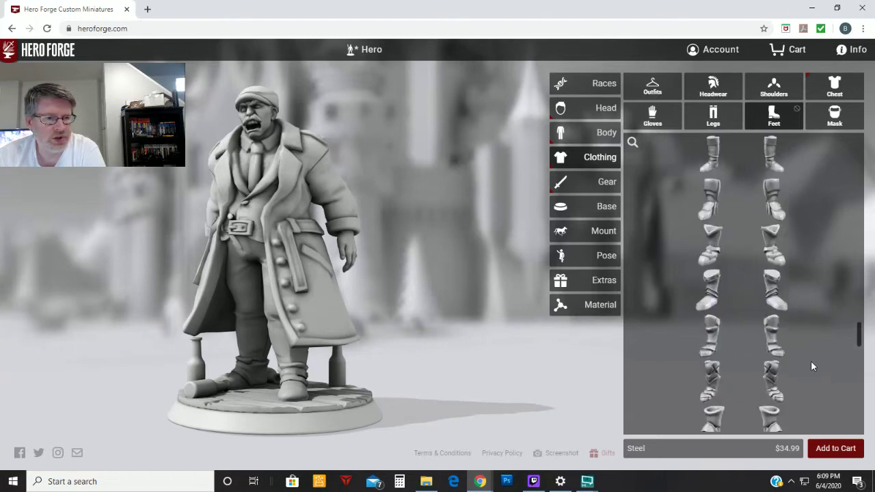
{"action": "scroll", "coordinate": [812, 366], "scroll_direction": "up", "scroll_amount": 5}
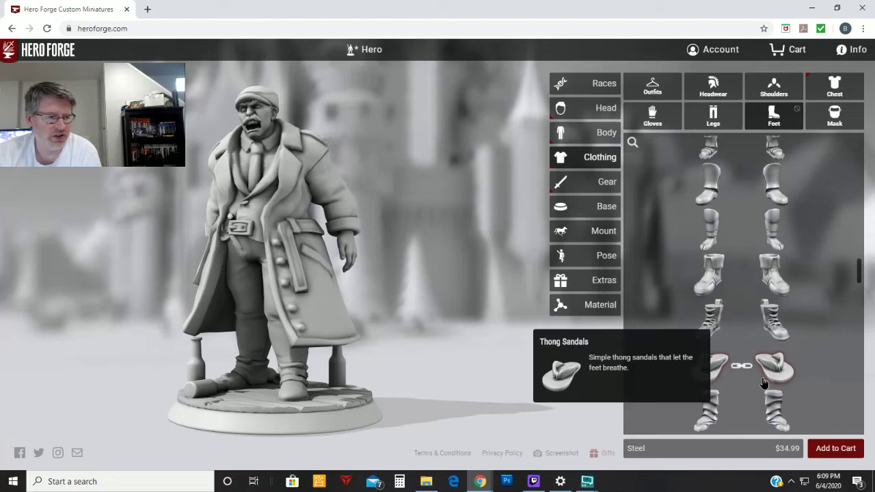
{"action": "left_click", "coordinate": [780, 369]}
{"action": "left_click_drag", "start_coordinate": [497, 393], "coordinate": [438, 385]}
Step: Settle on Dress Shoes for the feet and bring up the Gear section's Long Blades list
{"action": "scroll", "coordinate": [370, 404], "scroll_direction": "up", "scroll_amount": 3}
{"action": "scroll", "coordinate": [800, 327], "scroll_direction": "up", "scroll_amount": 3}
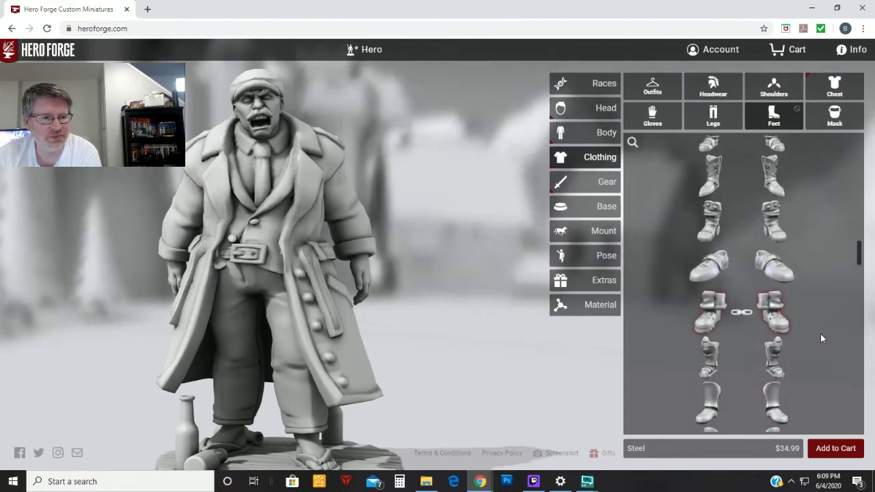
{"action": "scroll", "coordinate": [822, 339], "scroll_direction": "up", "scroll_amount": 5}
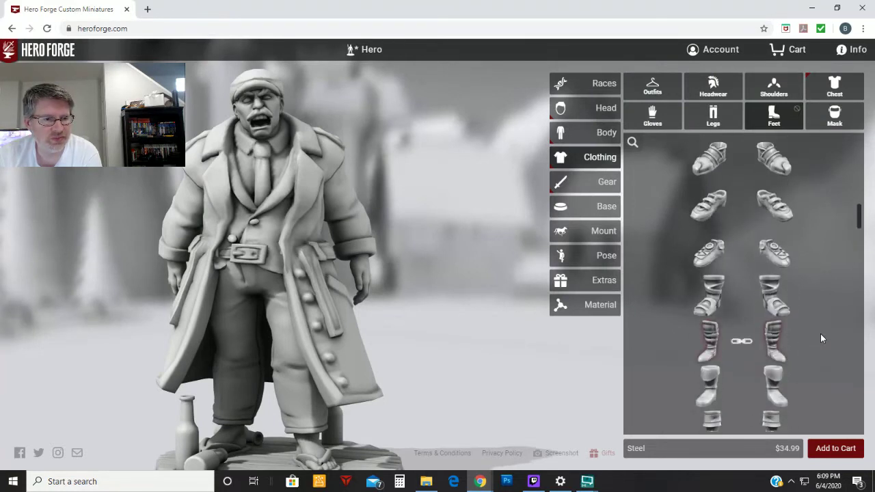
{"action": "scroll", "coordinate": [822, 335], "scroll_direction": "up", "scroll_amount": 4}
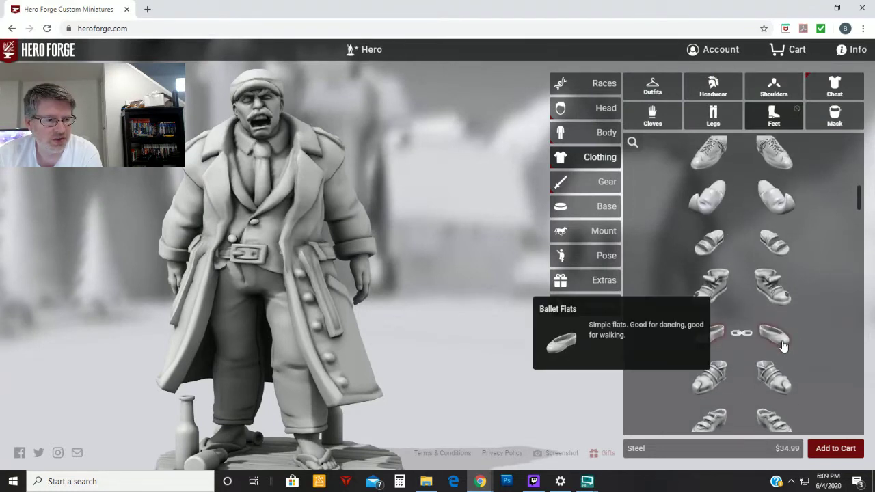
{"action": "scroll", "coordinate": [787, 338], "scroll_direction": "up", "scroll_amount": 4}
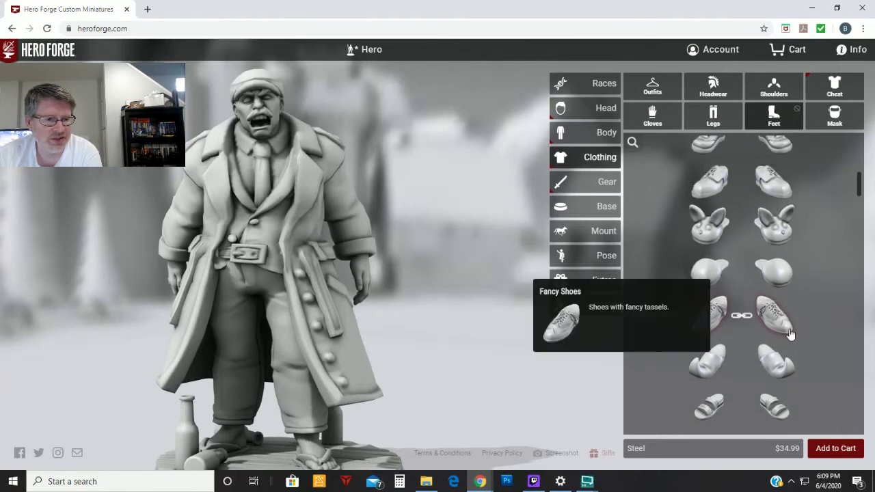
{"action": "scroll", "coordinate": [787, 325], "scroll_direction": "up", "scroll_amount": 4}
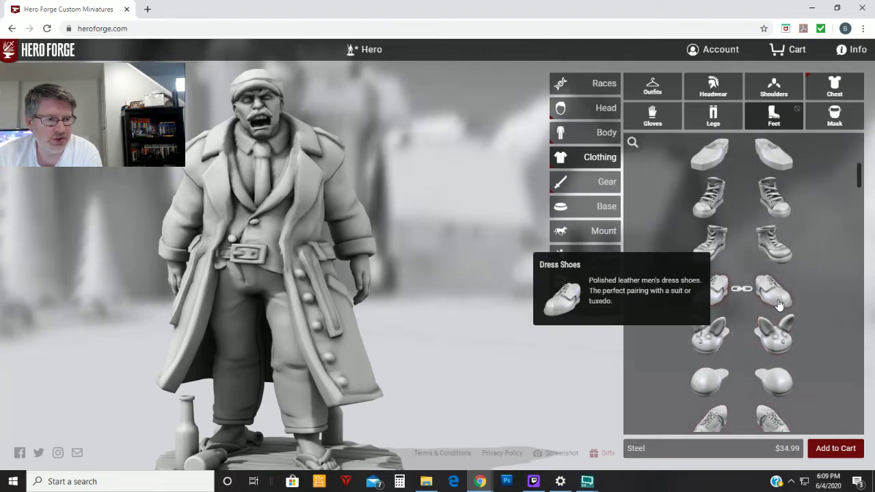
{"action": "left_click", "coordinate": [780, 304]}
{"action": "left_click_drag", "start_coordinate": [465, 417], "coordinate": [389, 372]}
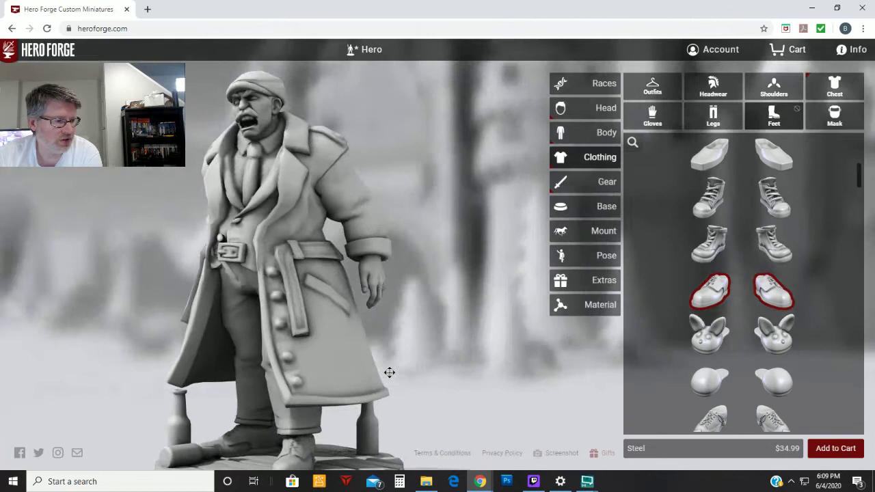
{"action": "scroll", "coordinate": [817, 313], "scroll_direction": "up", "scroll_amount": 5}
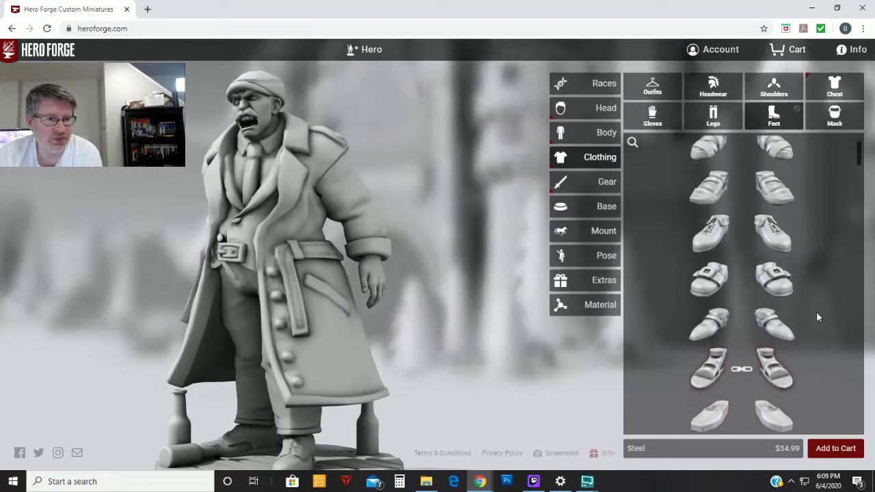
{"action": "scroll", "coordinate": [816, 313], "scroll_direction": "up", "scroll_amount": 2}
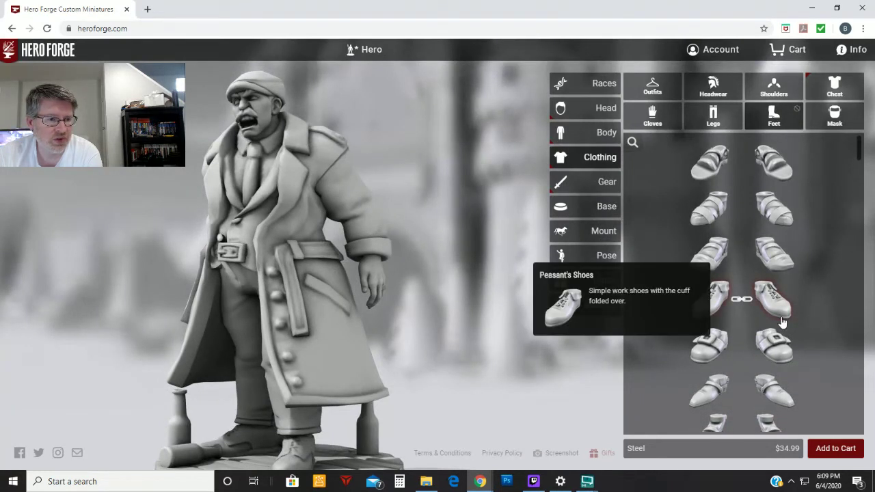
{"action": "scroll", "coordinate": [806, 312], "scroll_direction": "down", "scroll_amount": 5}
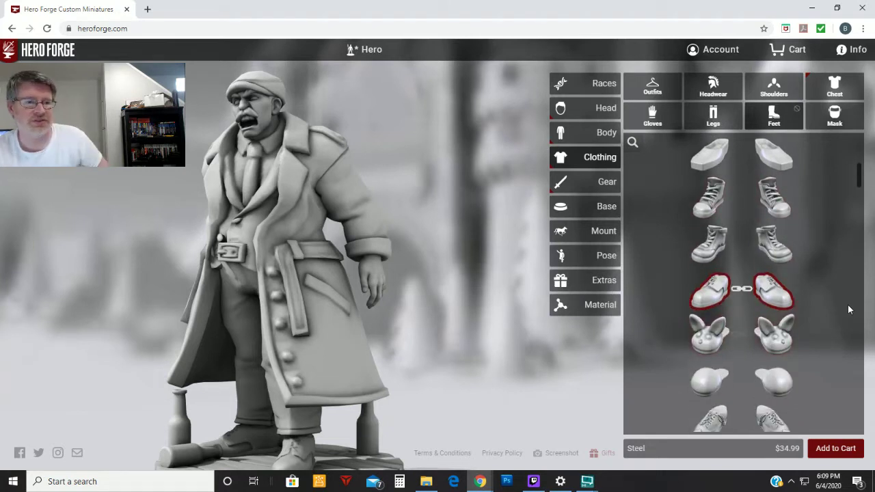
{"action": "left_click", "coordinate": [597, 182]}
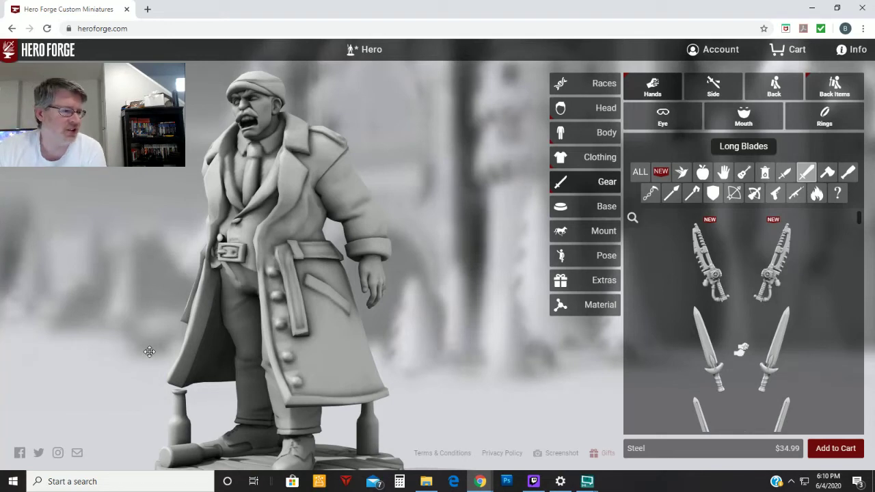
Step: Face the figure front and switch the hand gear to the Blunt Weapons category
{"action": "left_click_drag", "start_coordinate": [297, 348], "coordinate": [450, 288]}
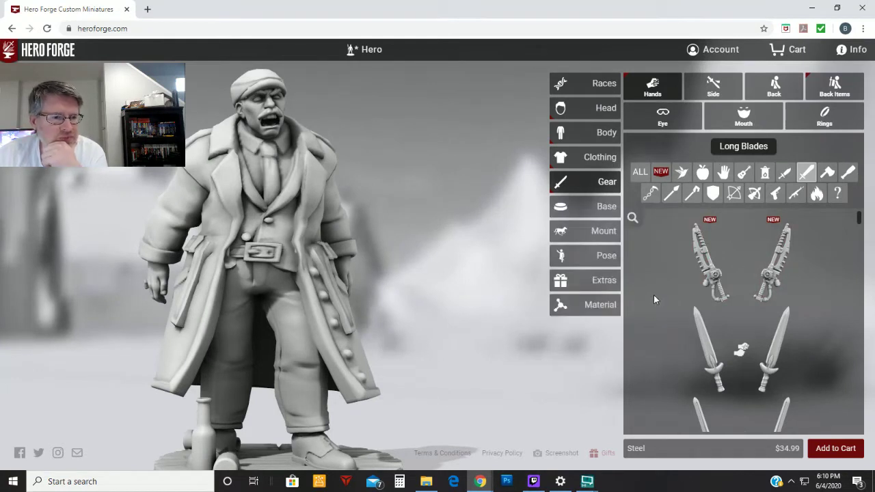
{"action": "mouse_move", "coordinate": [705, 282]}
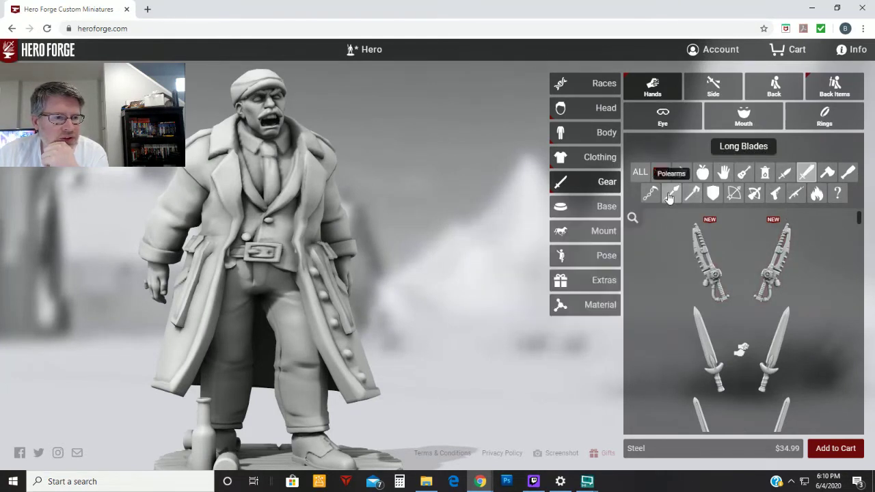
{"action": "left_click", "coordinate": [848, 176]}
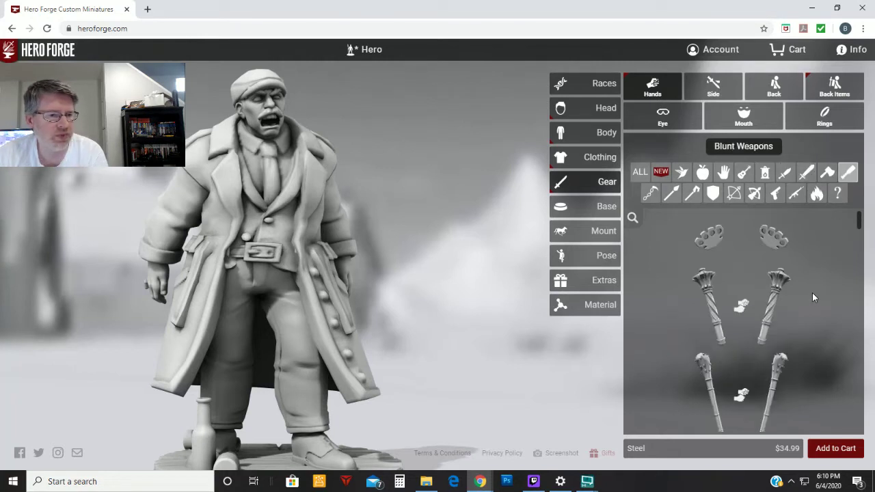
{"action": "scroll", "coordinate": [806, 337], "scroll_direction": "down", "scroll_amount": 4}
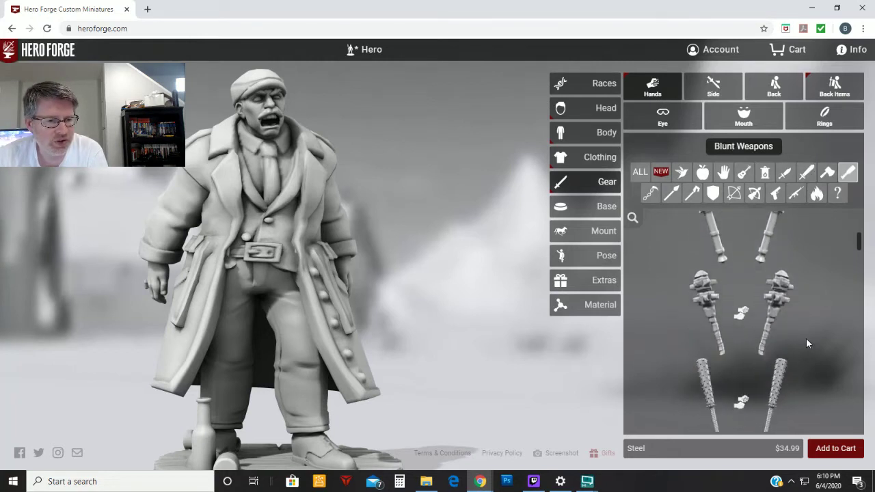
{"action": "mouse_move", "coordinate": [784, 335]}
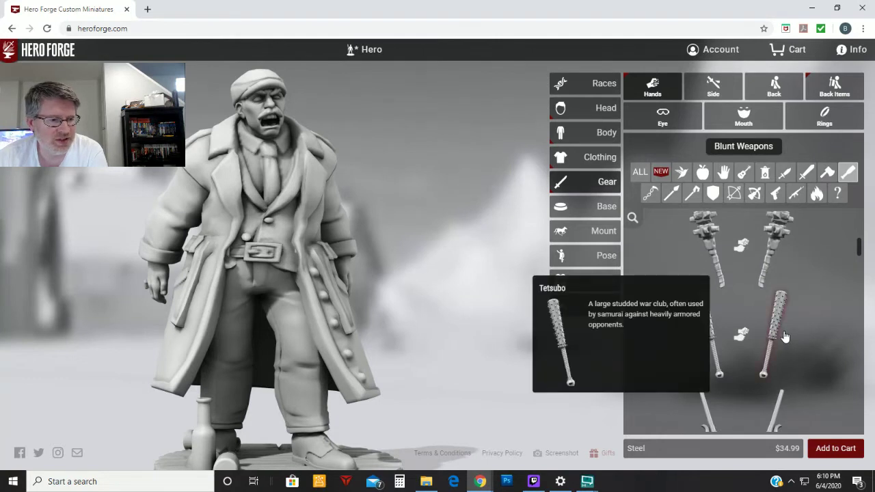
{"action": "scroll", "coordinate": [785, 337], "scroll_direction": "down", "scroll_amount": 5}
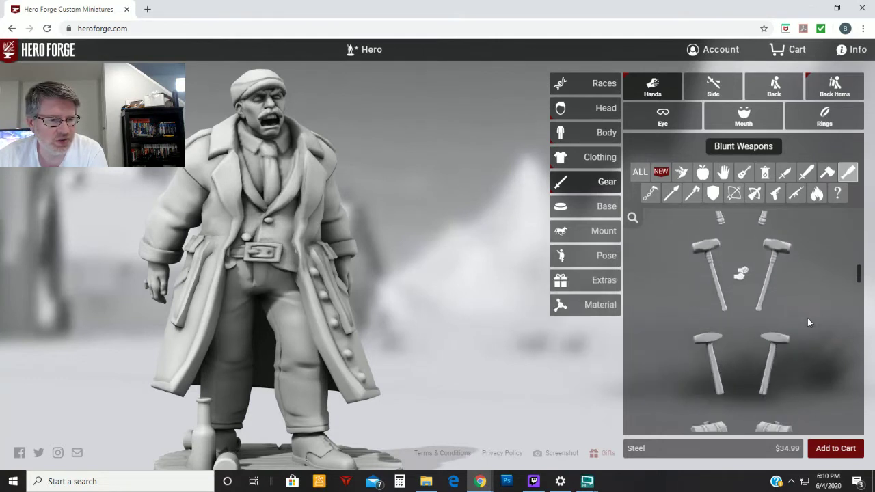
{"action": "scroll", "coordinate": [808, 322], "scroll_direction": "down", "scroll_amount": 2}
{"action": "mouse_move", "coordinate": [756, 277]}
{"action": "scroll", "coordinate": [763, 275], "scroll_direction": "up", "scroll_amount": 2}
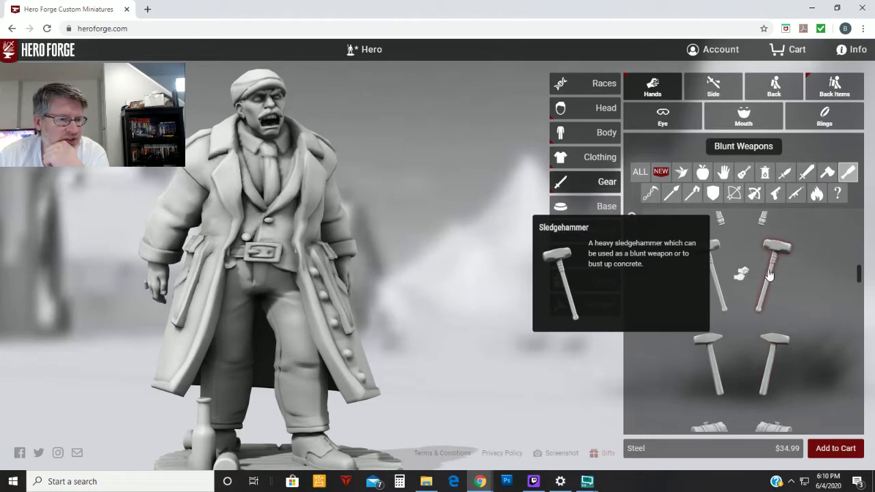
Step: Try a Sledgehammer in the figure's hand, then remove it
{"action": "left_click", "coordinate": [723, 287]}
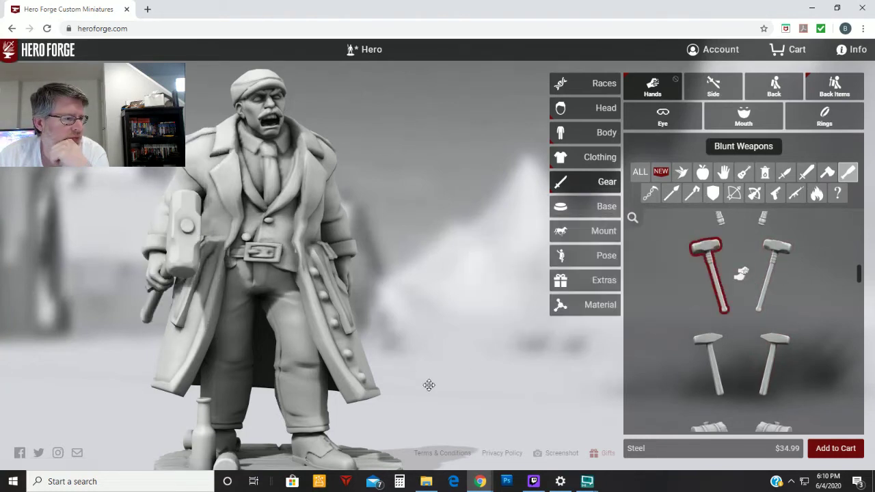
{"action": "left_click_drag", "start_coordinate": [428, 385], "coordinate": [461, 352]}
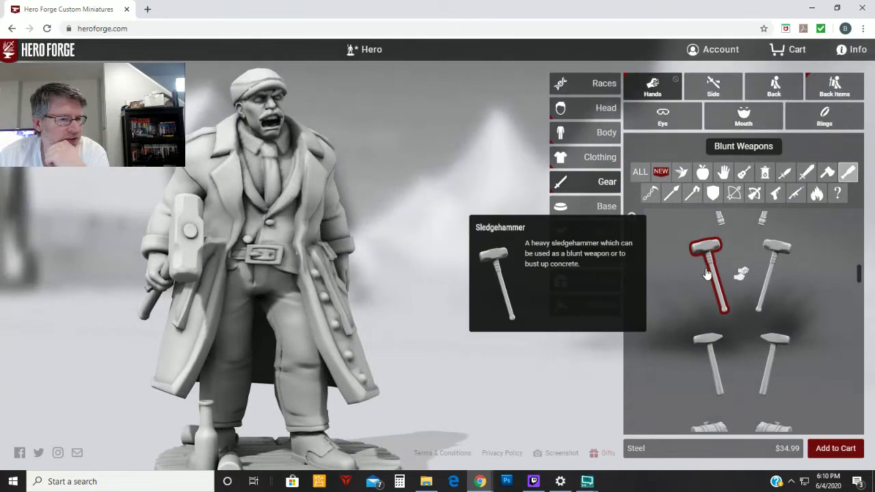
{"action": "left_click", "coordinate": [710, 273]}
Step: Give the figure a Baseball Bat and orbit to see it held
{"action": "scroll", "coordinate": [831, 307], "scroll_direction": "down", "scroll_amount": 2}
{"action": "scroll", "coordinate": [824, 304], "scroll_direction": "down", "scroll_amount": 4}
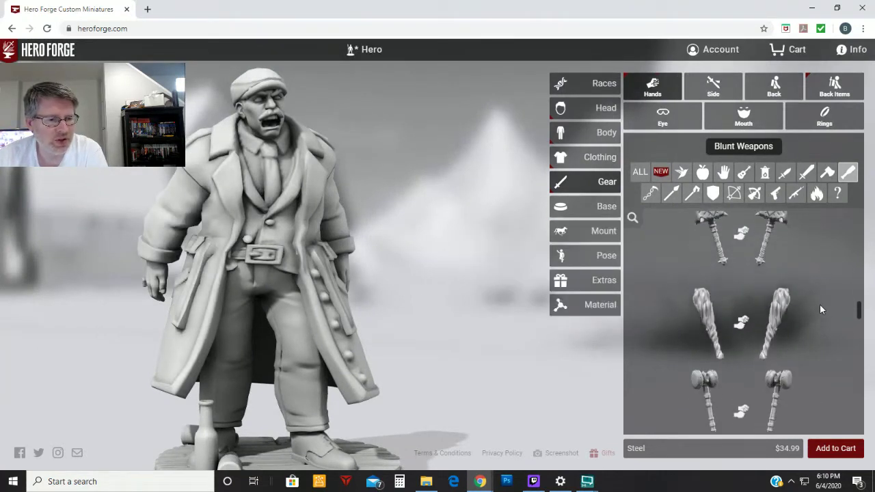
{"action": "scroll", "coordinate": [812, 308], "scroll_direction": "down", "scroll_amount": 5}
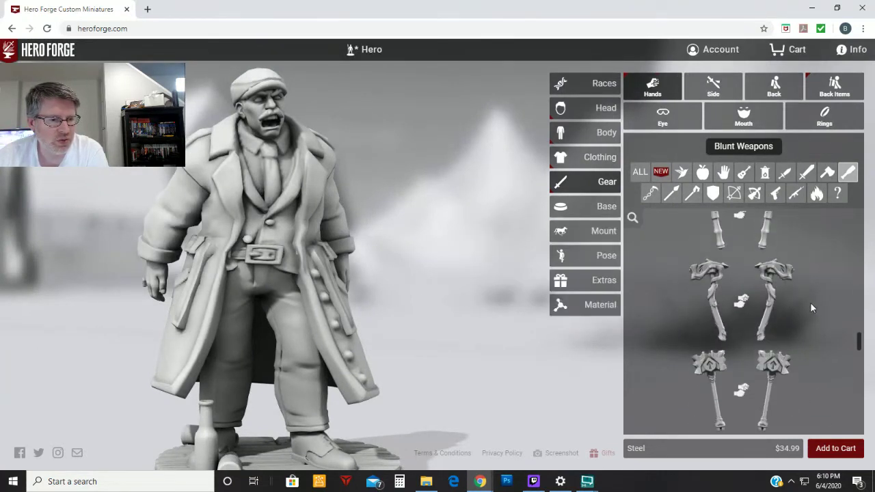
{"action": "scroll", "coordinate": [811, 308], "scroll_direction": "down", "scroll_amount": 3}
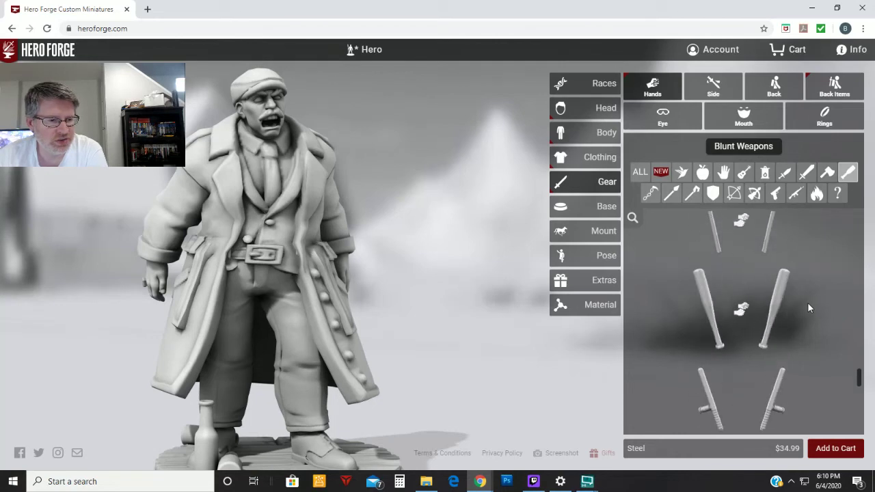
{"action": "left_click", "coordinate": [714, 322]}
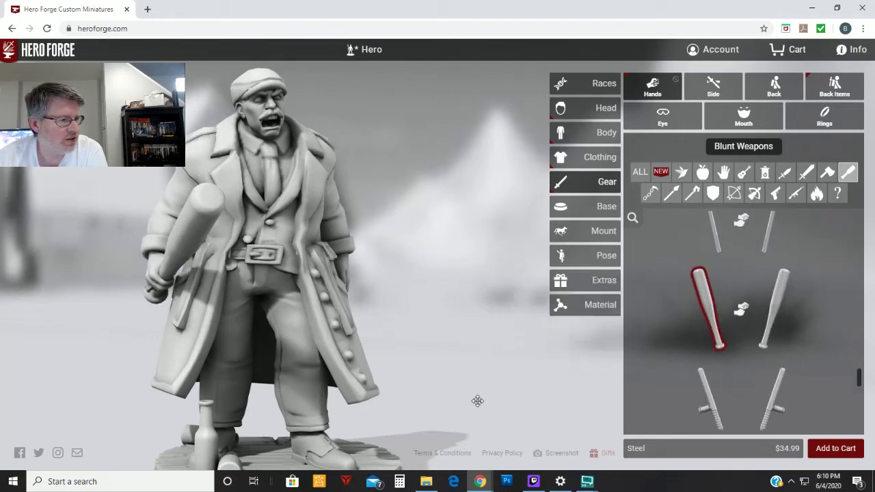
{"action": "left_click_drag", "start_coordinate": [475, 400], "coordinate": [446, 385]}
{"action": "mouse_move", "coordinate": [714, 312]}
{"action": "scroll", "coordinate": [777, 323], "scroll_direction": "down", "scroll_amount": 2}
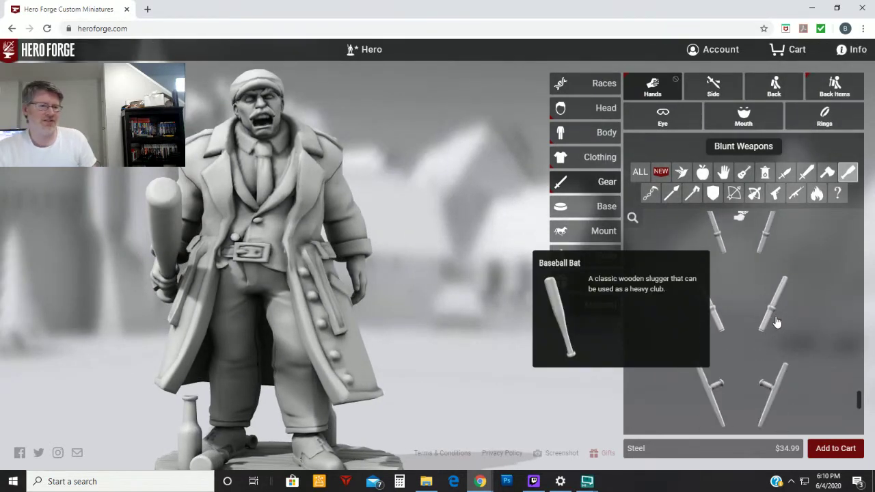
{"action": "scroll", "coordinate": [777, 322], "scroll_direction": "down", "scroll_amount": 1}
{"action": "scroll", "coordinate": [781, 322], "scroll_direction": "down", "scroll_amount": 1}
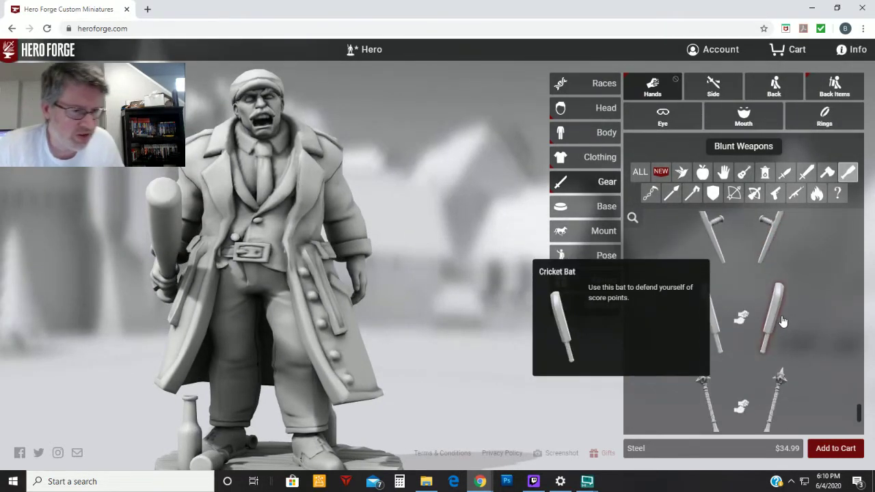
{"action": "scroll", "coordinate": [782, 322], "scroll_direction": "down", "scroll_amount": 1}
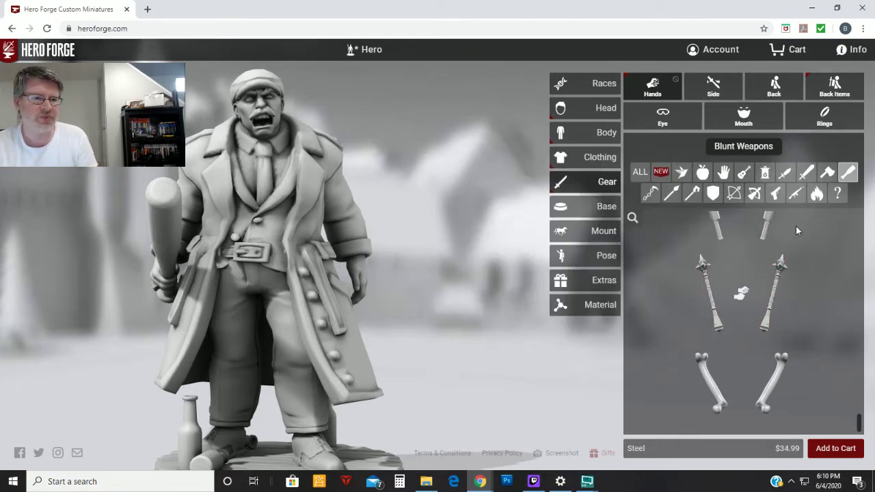
Step: Add a Holstered Gun to both hips from the Side gear
{"action": "left_click", "coordinate": [723, 89]}
{"action": "scroll", "coordinate": [827, 255], "scroll_direction": "down", "scroll_amount": 10}
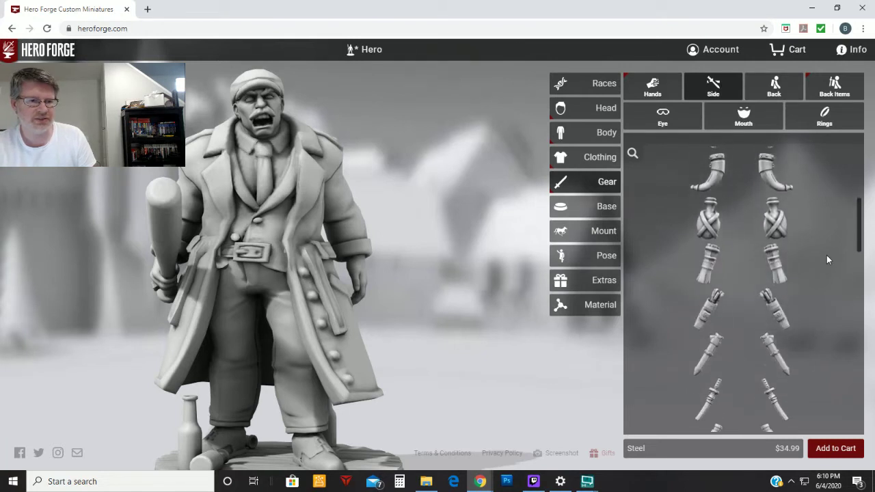
{"action": "scroll", "coordinate": [825, 259], "scroll_direction": "down", "scroll_amount": 5}
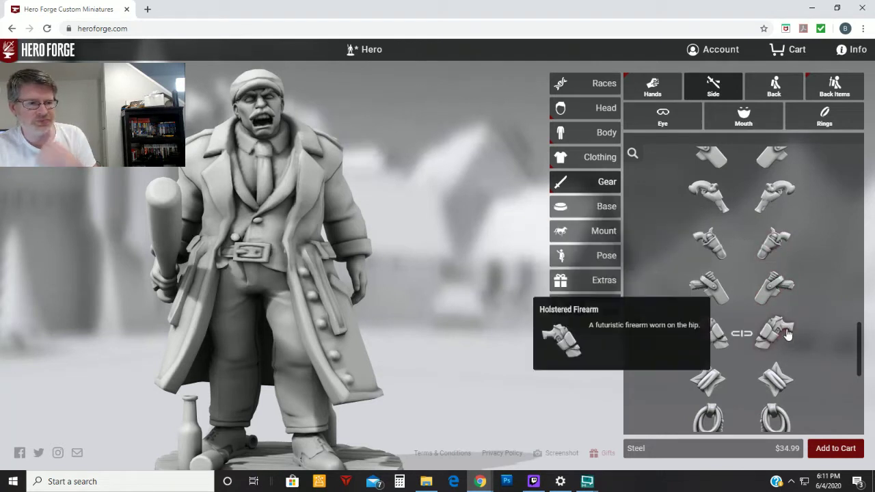
{"action": "left_click", "coordinate": [777, 289]}
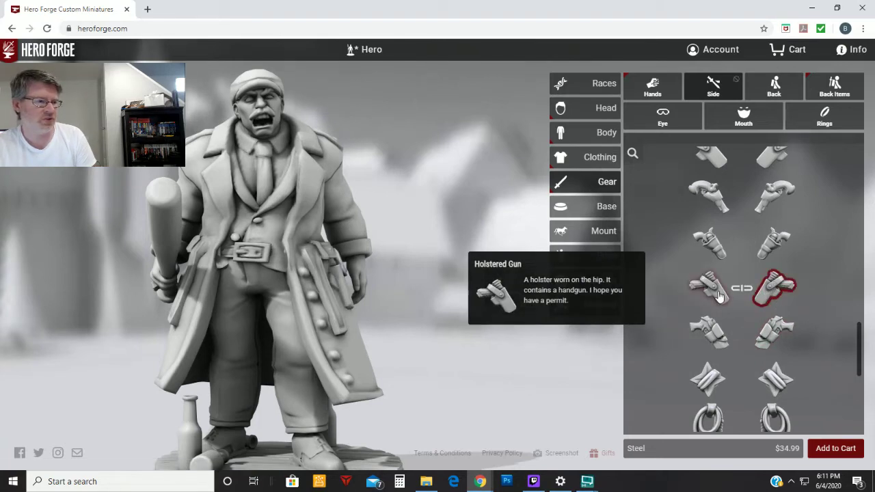
{"action": "left_click", "coordinate": [709, 295]}
{"action": "left_click_drag", "start_coordinate": [499, 342], "coordinate": [347, 342]}
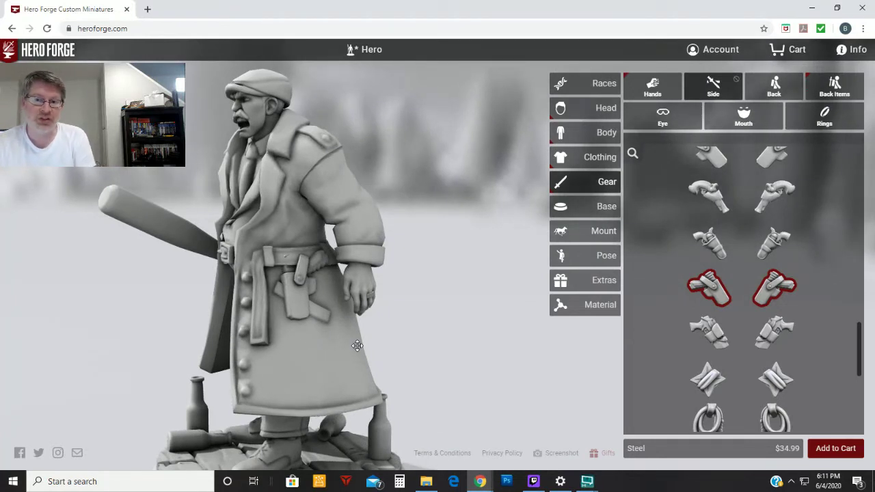
Step: Try the Holstered Revolver on one hip, then settle back on the Holstered Gun
{"action": "scroll", "coordinate": [357, 345], "scroll_direction": "up", "scroll_amount": 2}
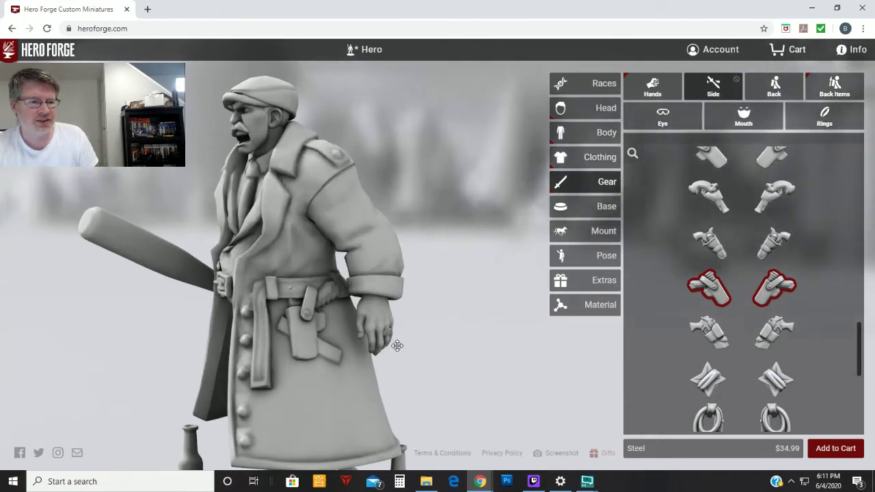
{"action": "scroll", "coordinate": [387, 383], "scroll_direction": "up", "scroll_amount": 2}
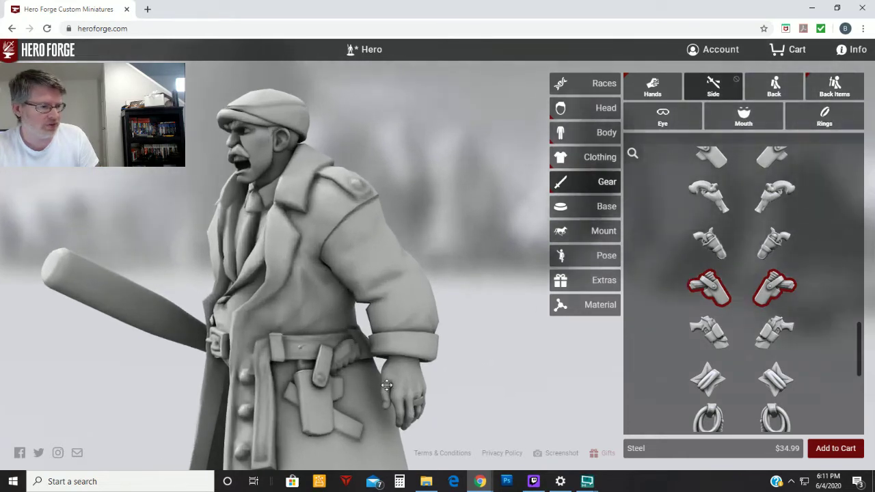
{"action": "left_click", "coordinate": [775, 288]}
{"action": "left_click", "coordinate": [774, 243]}
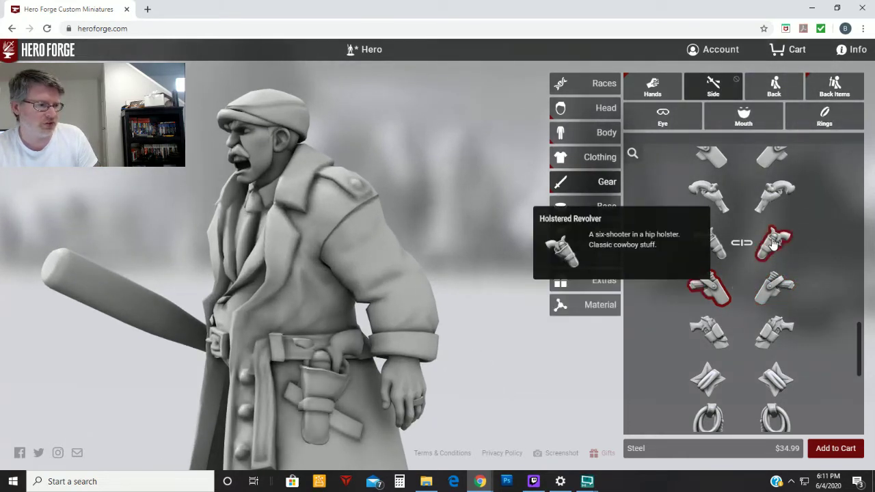
{"action": "left_click", "coordinate": [778, 288]}
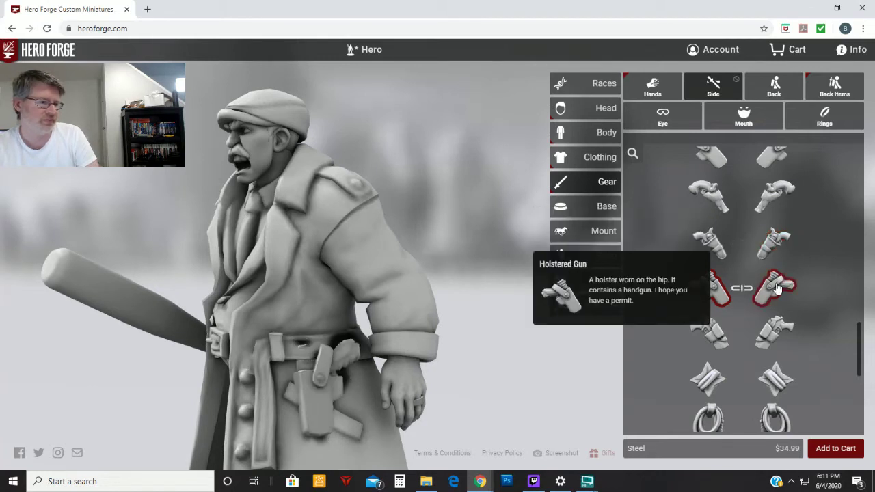
{"action": "left_click", "coordinate": [773, 243]}
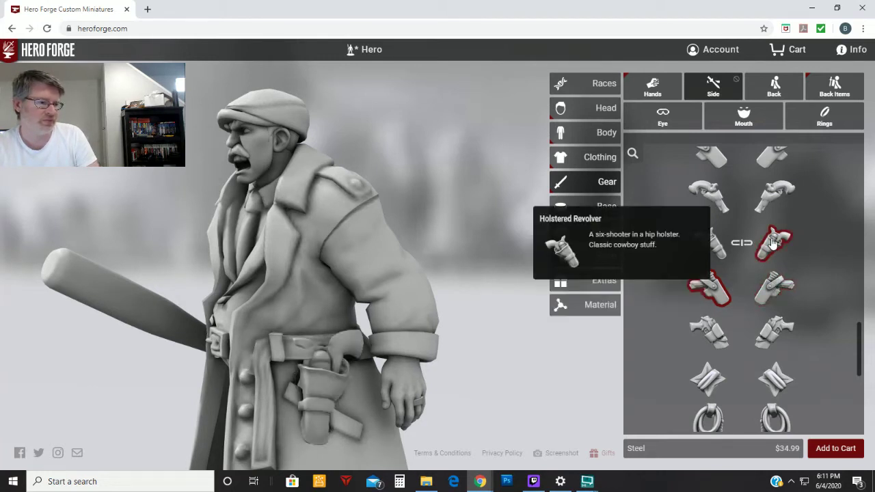
{"action": "left_click", "coordinate": [777, 290]}
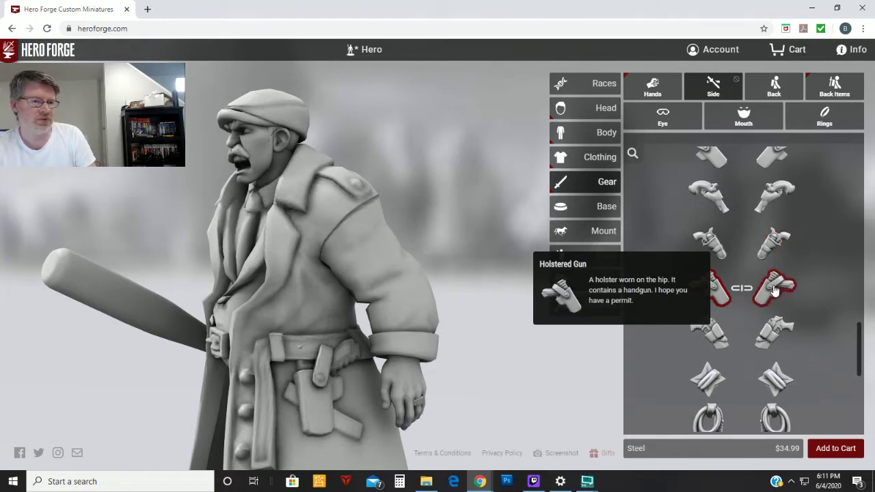
{"action": "left_click_drag", "start_coordinate": [463, 331], "coordinate": [748, 326]}
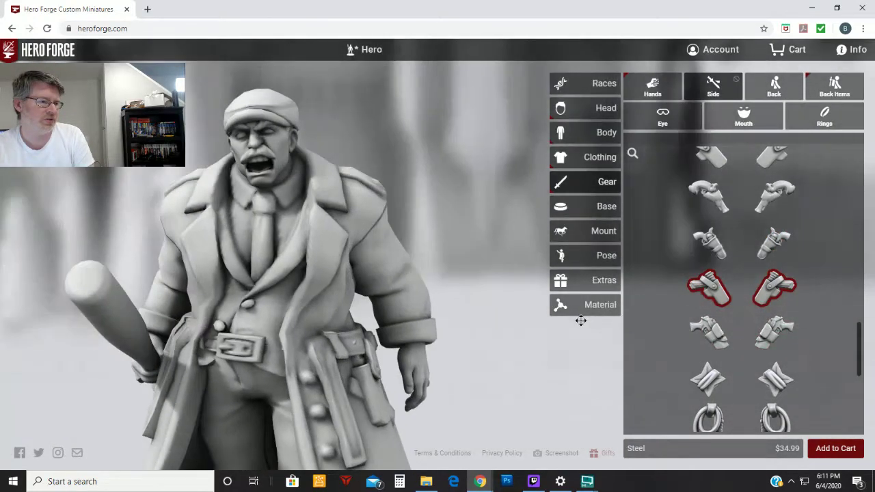
{"action": "left_click_drag", "start_coordinate": [580, 321], "coordinate": [561, 319]}
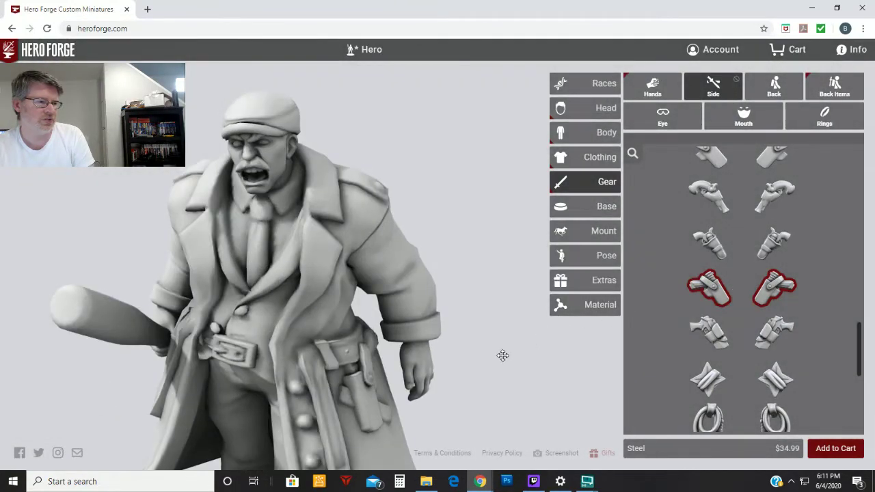
{"action": "left_click_drag", "start_coordinate": [502, 355], "coordinate": [540, 357]}
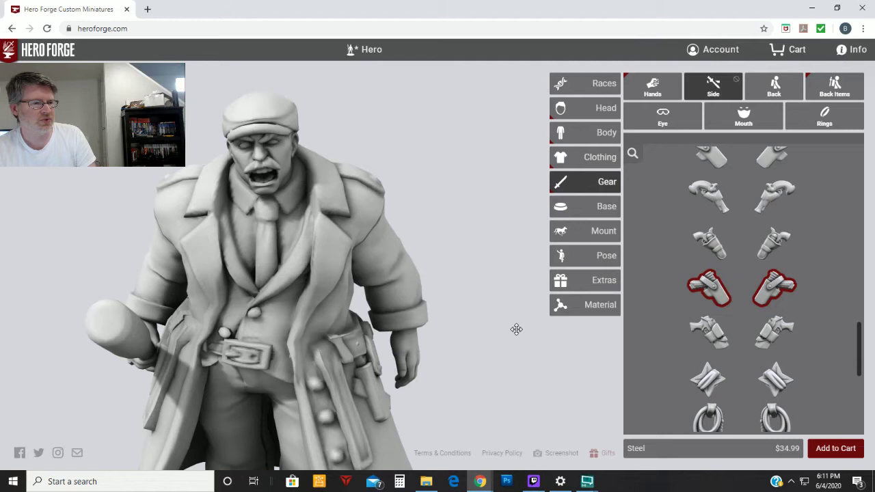
Step: Sling a Tommy Gun from Back Items > Long Guns across the hero's back
{"action": "left_click", "coordinate": [829, 91]}
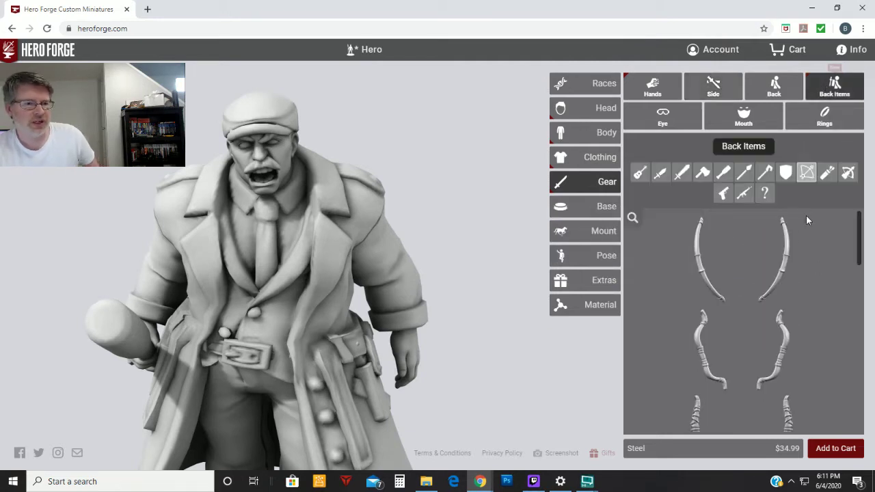
{"action": "left_click", "coordinate": [741, 197]}
{"action": "mouse_move", "coordinate": [793, 342]}
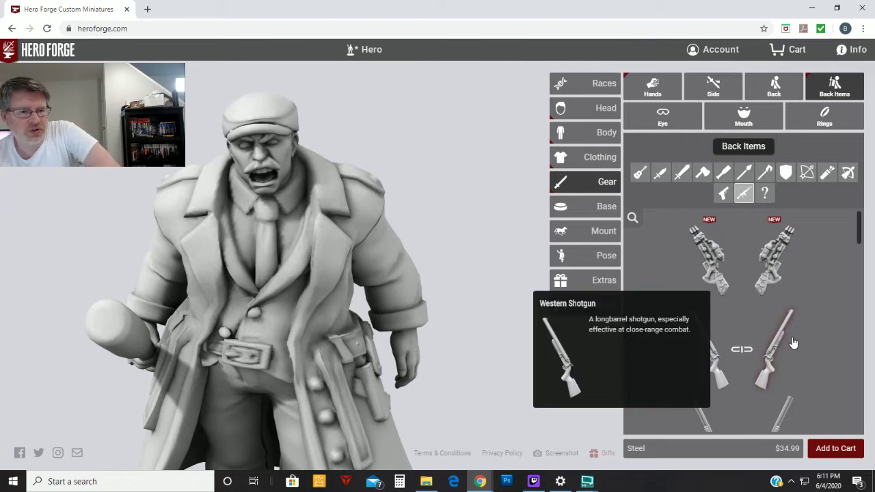
{"action": "scroll", "coordinate": [778, 340], "scroll_direction": "down", "scroll_amount": 1}
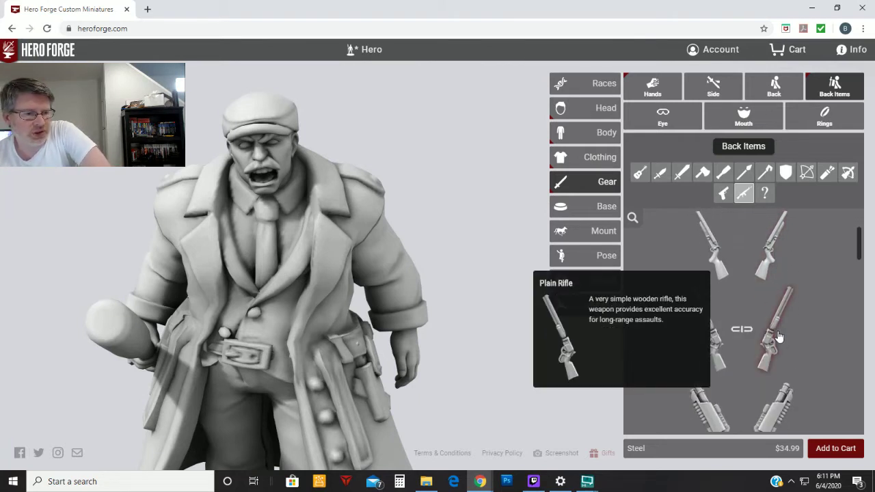
{"action": "scroll", "coordinate": [778, 337], "scroll_direction": "down", "scroll_amount": 4}
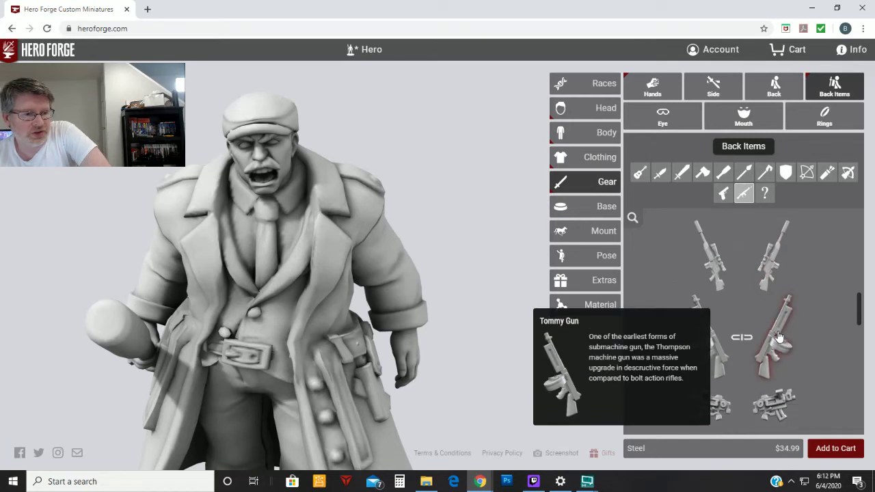
{"action": "left_click", "coordinate": [779, 337]}
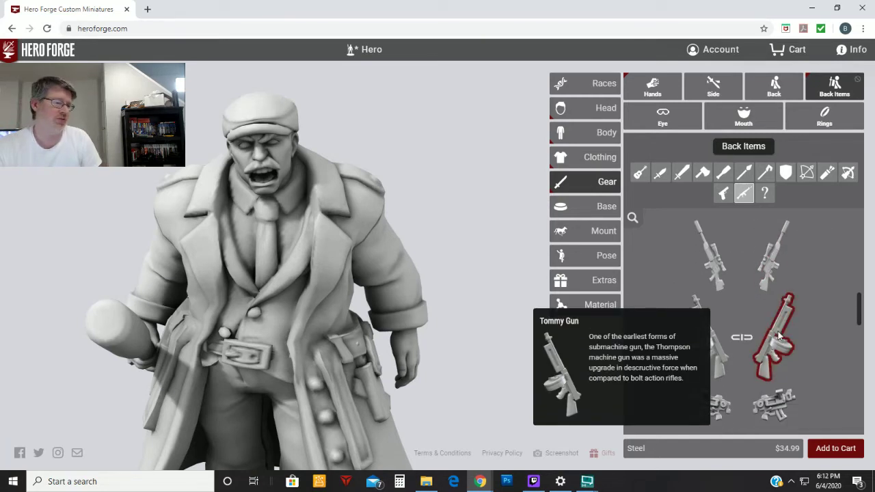
{"action": "left_click_drag", "start_coordinate": [488, 260], "coordinate": [230, 255]}
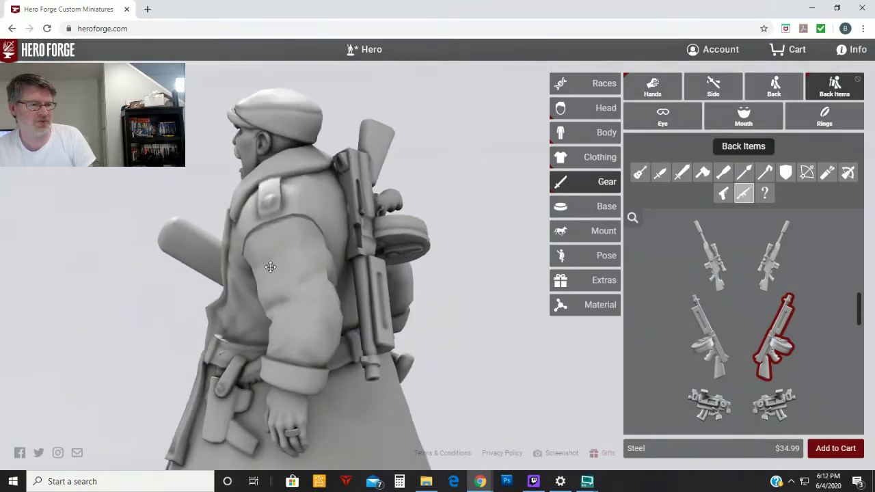
Step: Swap the back weapon for the Plain Rifle and check it from behind
{"action": "scroll", "coordinate": [736, 294], "scroll_direction": "up", "scroll_amount": 5}
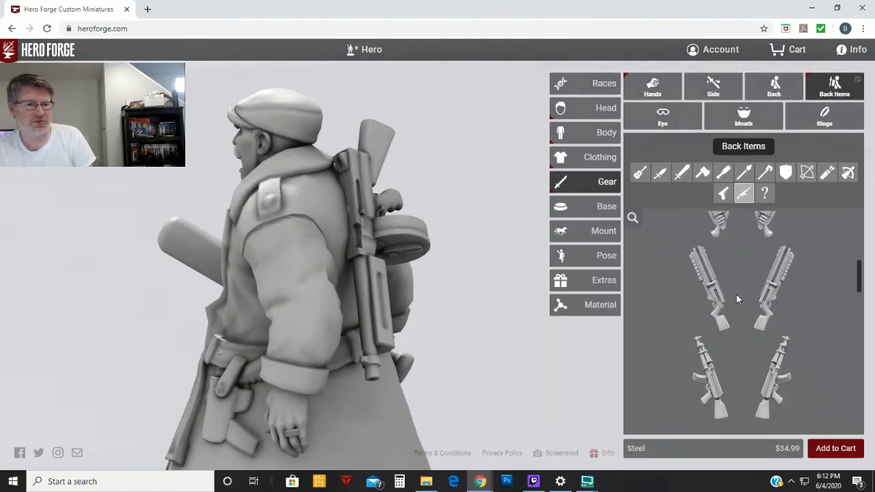
{"action": "mouse_move", "coordinate": [765, 302]}
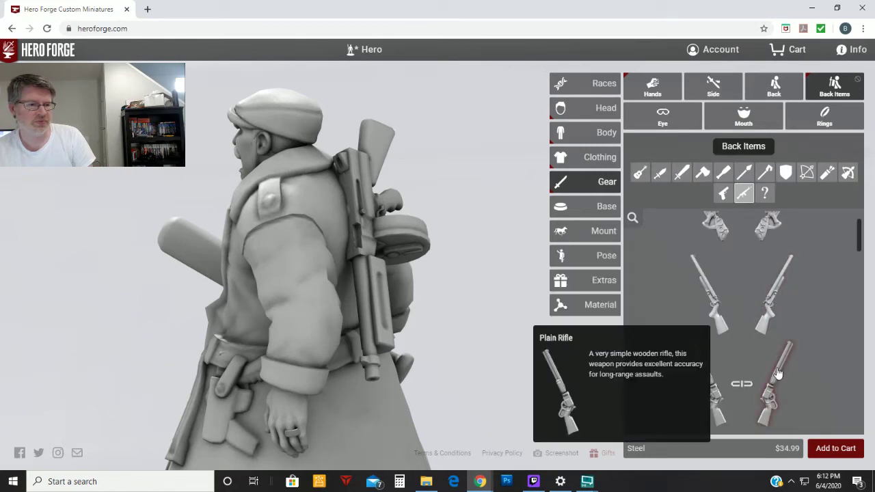
{"action": "left_click", "coordinate": [777, 372]}
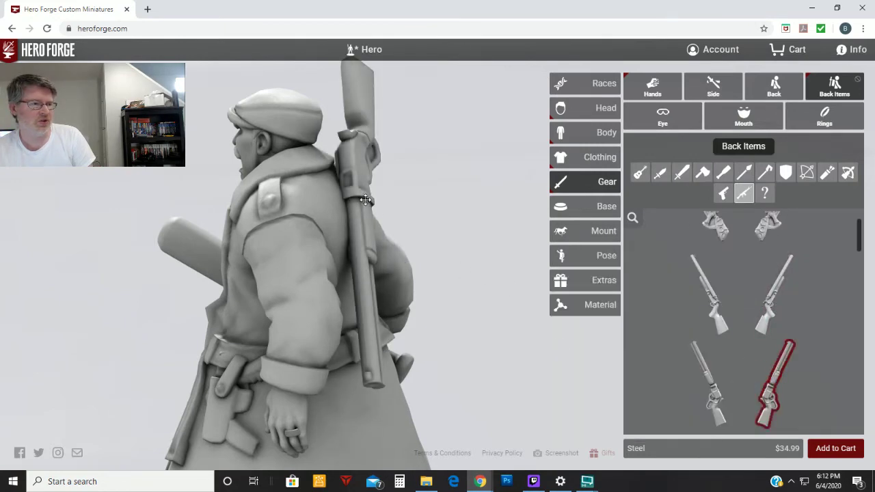
{"action": "left_click_drag", "start_coordinate": [366, 200], "coordinate": [325, 247]}
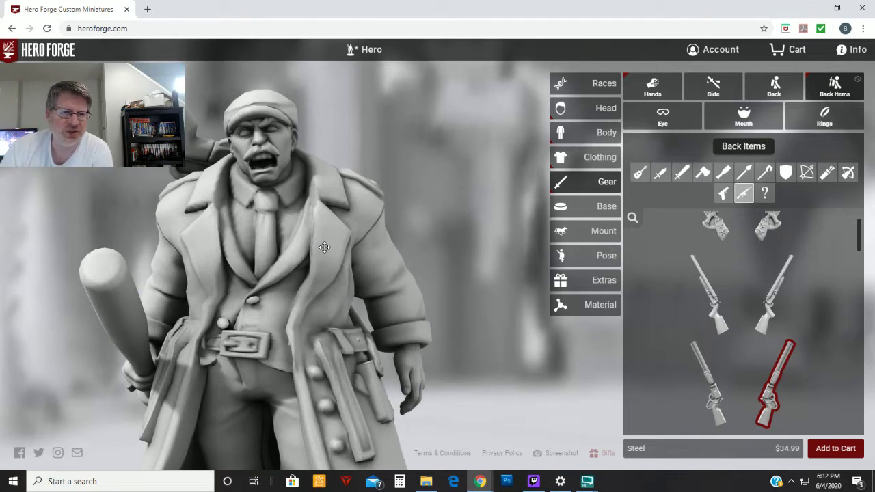
{"action": "left_click_drag", "start_coordinate": [437, 311], "coordinate": [417, 194]}
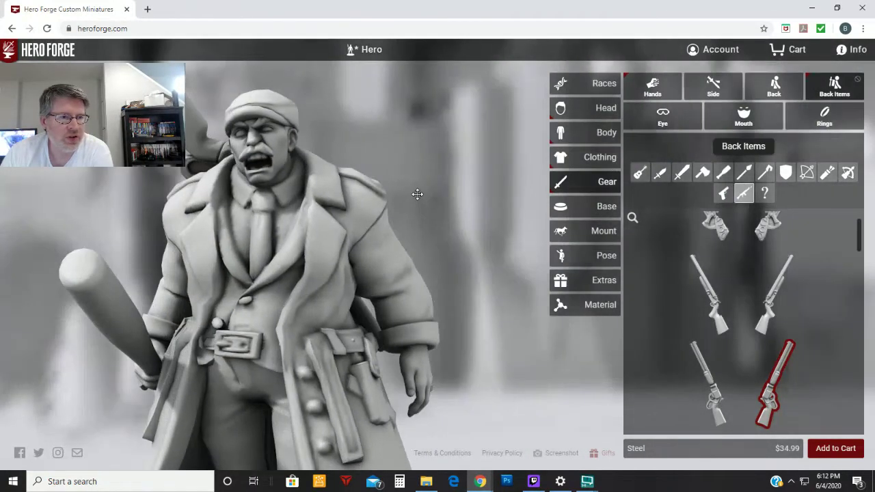
Step: Try Shutter Shades, an eyepatch and a Monocle, then remove the Monocle, leaving no eyewear
{"action": "left_click", "coordinate": [663, 122]}
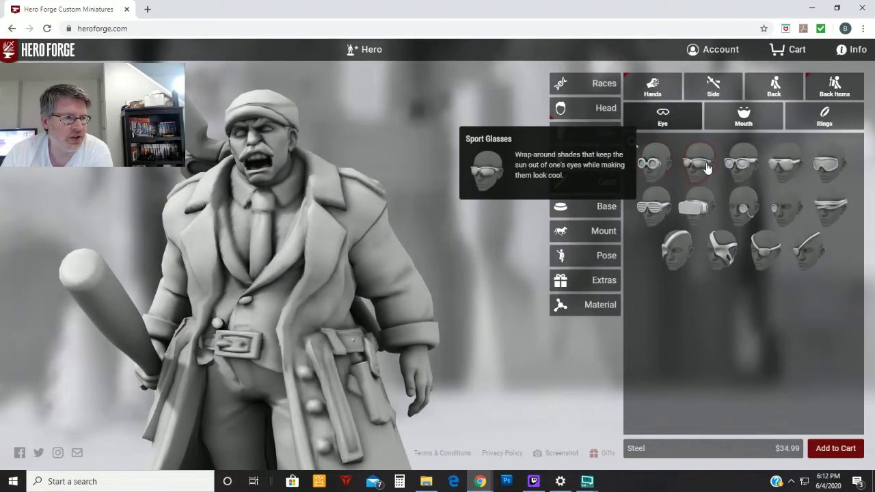
{"action": "left_click", "coordinate": [743, 206]}
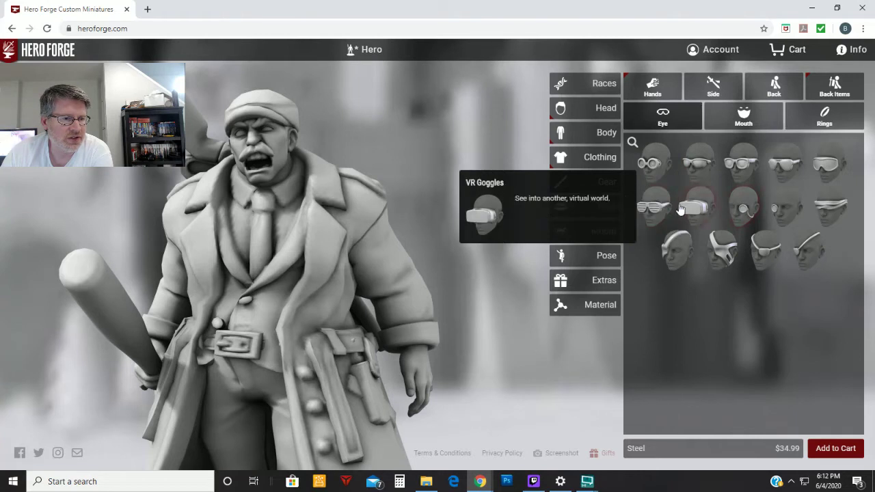
{"action": "left_click", "coordinate": [653, 210]}
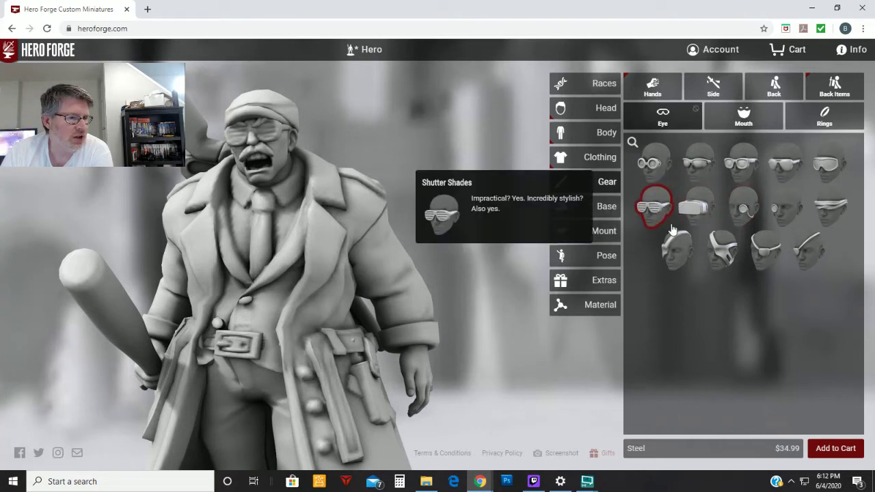
{"action": "left_click", "coordinate": [726, 250]}
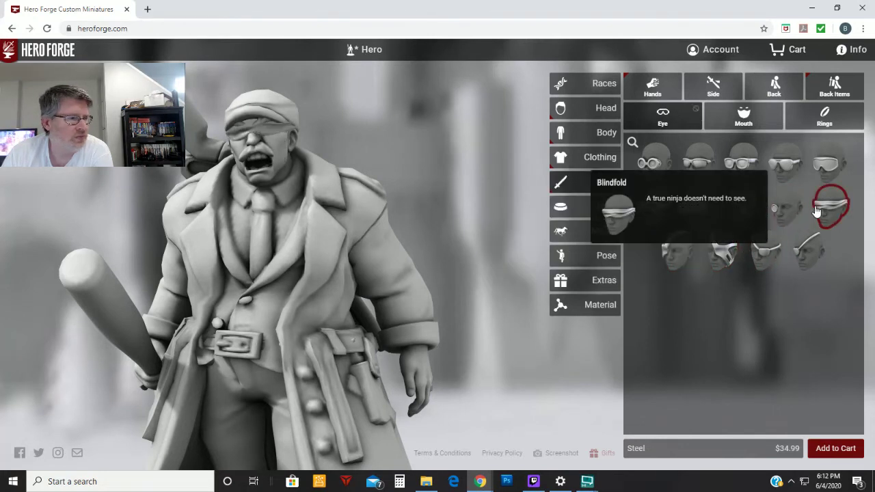
{"action": "left_click", "coordinate": [786, 210]}
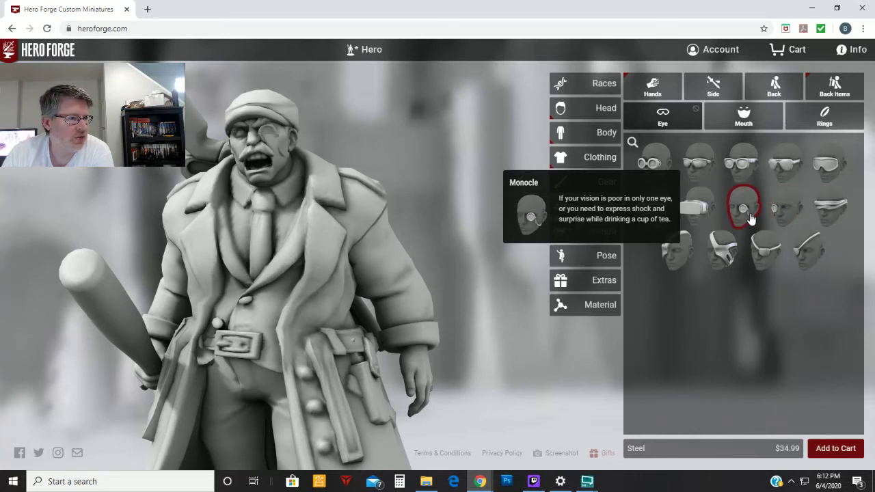
{"action": "left_click", "coordinate": [750, 216]}
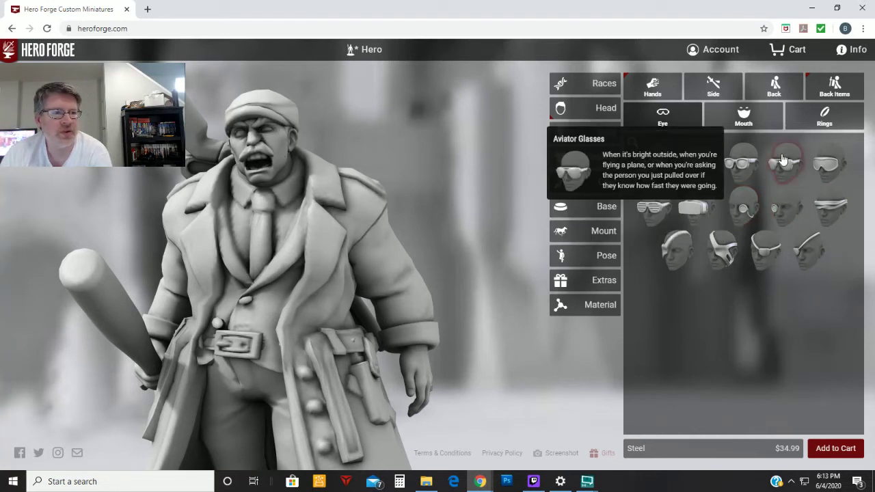
Step: Put the Cigar from the Mouth gear in the hero's mouth and inspect it in profile
{"action": "left_click", "coordinate": [755, 125]}
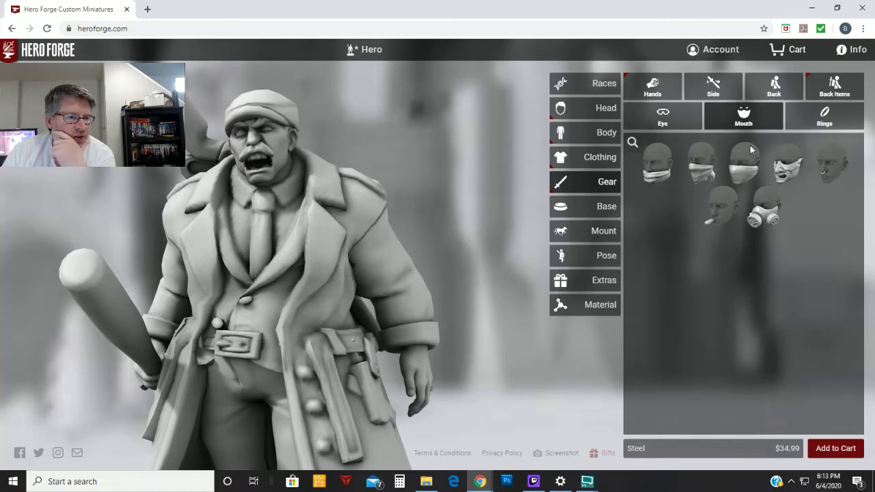
{"action": "left_click", "coordinate": [718, 209]}
{"action": "mouse_move", "coordinate": [429, 260]}
{"action": "left_mouse_down"}
{"action": "mouse_move", "coordinate": [454, 178]}
{"action": "mouse_move", "coordinate": [383, 164]}
{"action": "mouse_move", "coordinate": [445, 151]}
{"action": "mouse_move", "coordinate": [420, 219]}
{"action": "mouse_move", "coordinate": [459, 193]}
{"action": "mouse_move", "coordinate": [215, 217]}
{"action": "mouse_move", "coordinate": [408, 175]}
{"action": "left_mouse_up"}
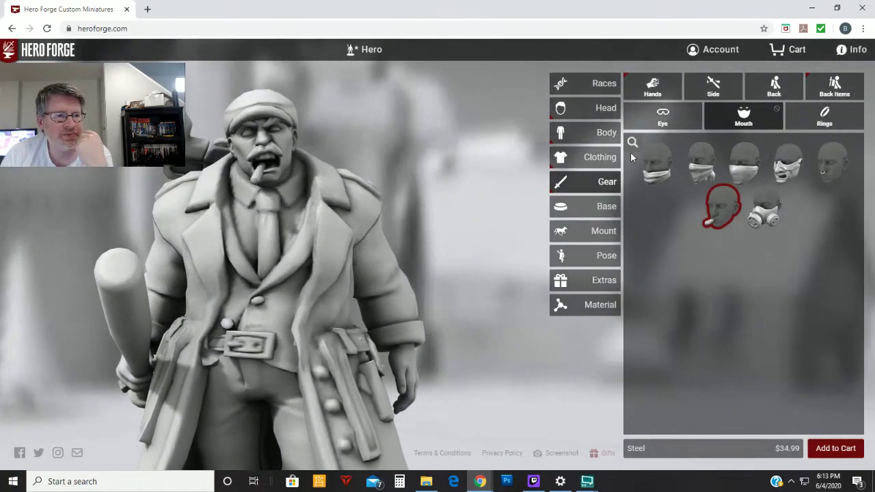
{"action": "left_click_drag", "start_coordinate": [541, 246], "coordinate": [554, 220]}
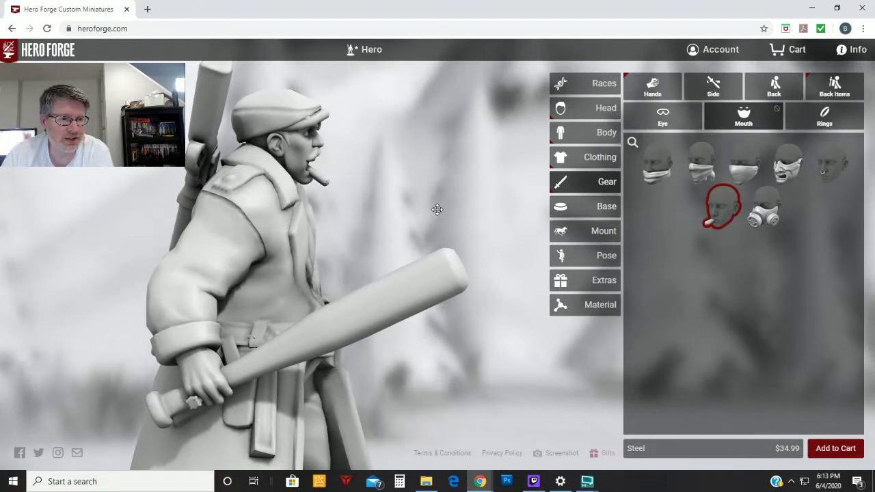
Step: Put Wedding Band rings on the right pinky and ring finger, checking them from several angles
{"action": "left_click", "coordinate": [804, 120]}
{"action": "mouse_move", "coordinate": [750, 252]}
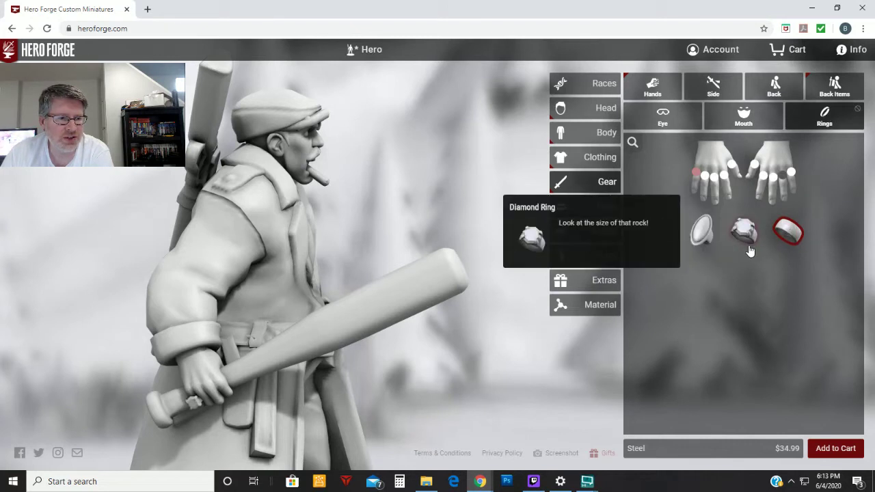
{"action": "mouse_move", "coordinate": [777, 234]}
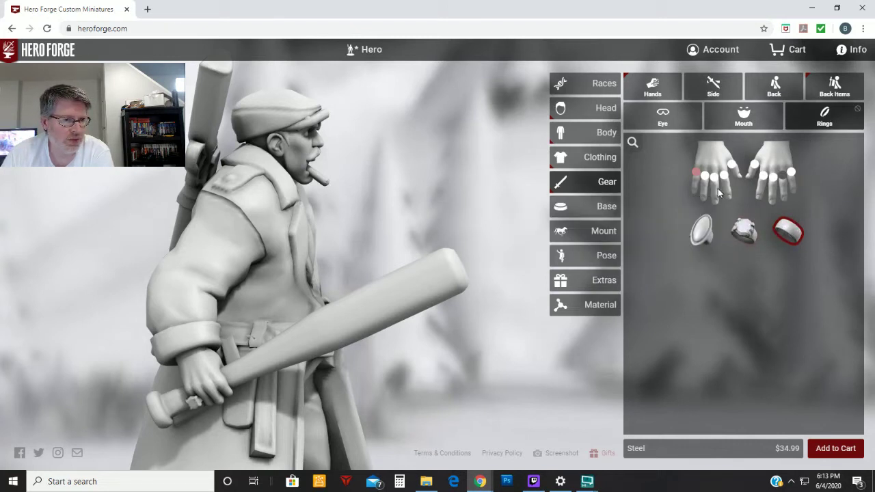
{"action": "left_click_drag", "start_coordinate": [557, 348], "coordinate": [488, 317]}
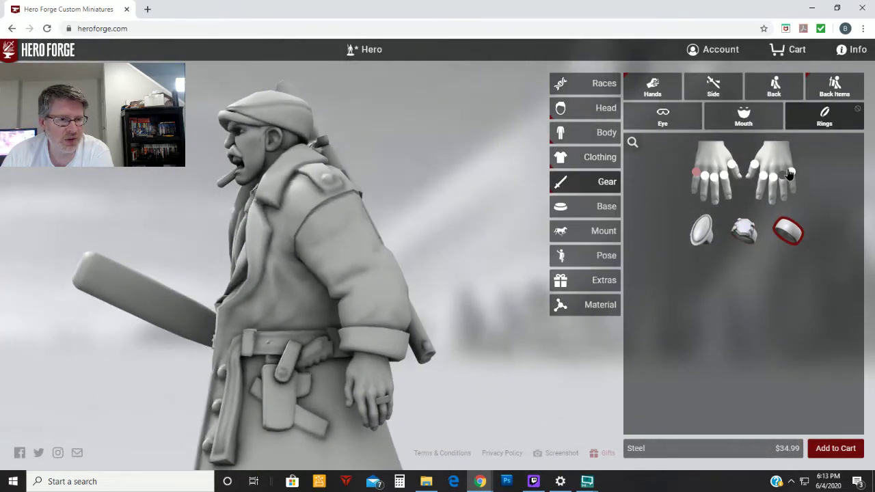
{"action": "left_click", "coordinate": [790, 175]}
{"action": "left_click", "coordinate": [773, 184]}
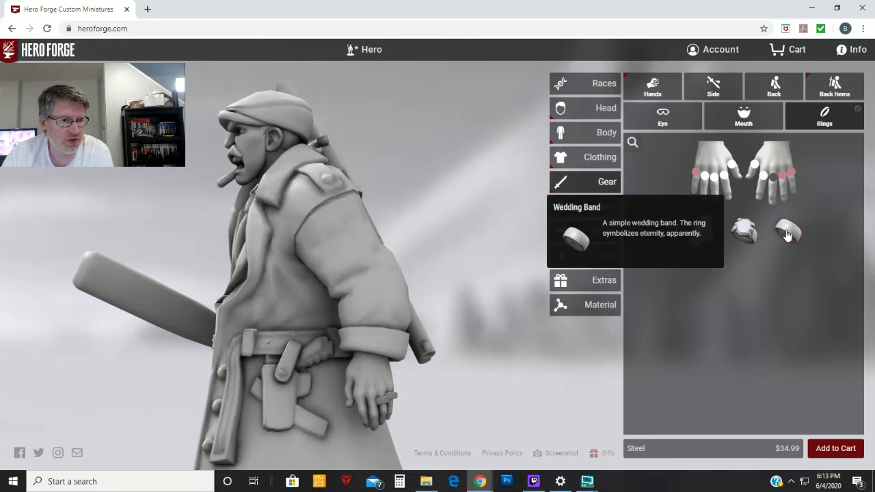
{"action": "left_click", "coordinate": [788, 231]}
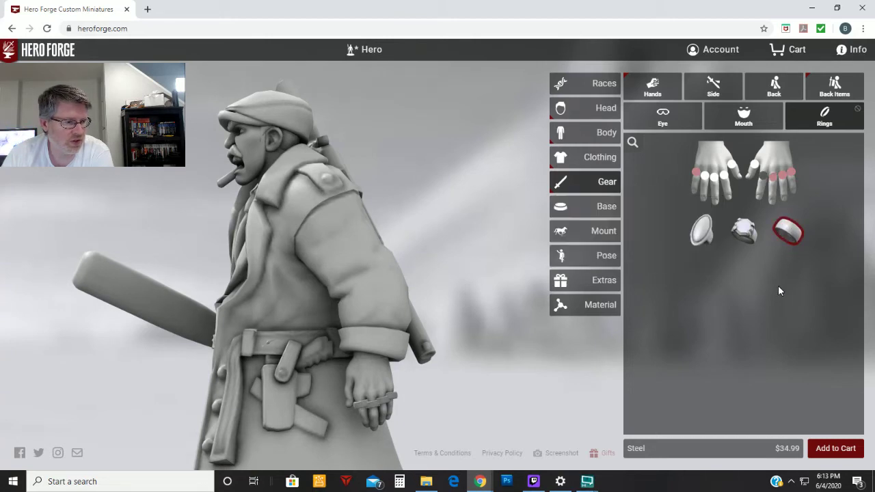
{"action": "left_click_drag", "start_coordinate": [501, 402], "coordinate": [499, 303]}
{"action": "left_click_drag", "start_coordinate": [497, 333], "coordinate": [570, 387]}
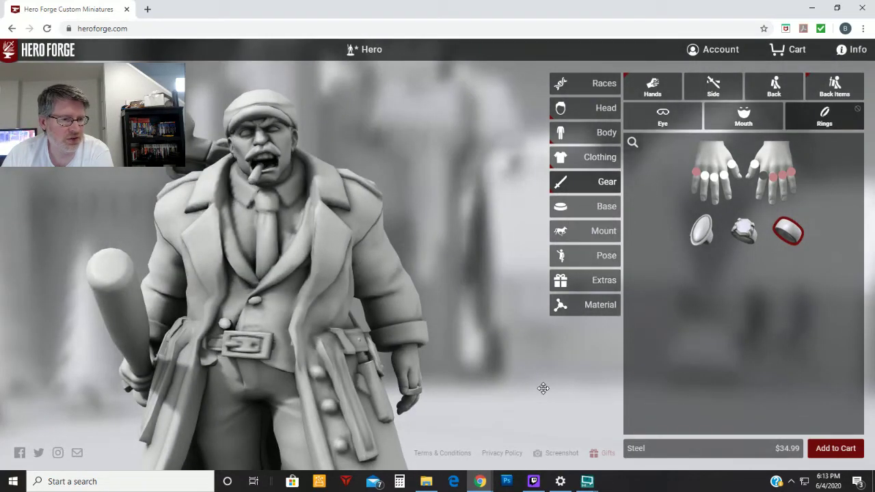
{"action": "left_click_drag", "start_coordinate": [543, 388], "coordinate": [560, 355]}
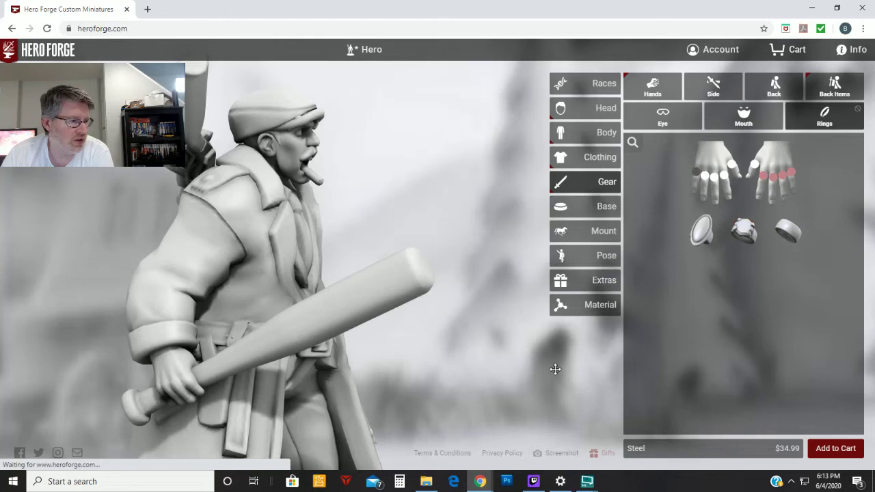
{"action": "left_click_drag", "start_coordinate": [555, 367], "coordinate": [397, 362]}
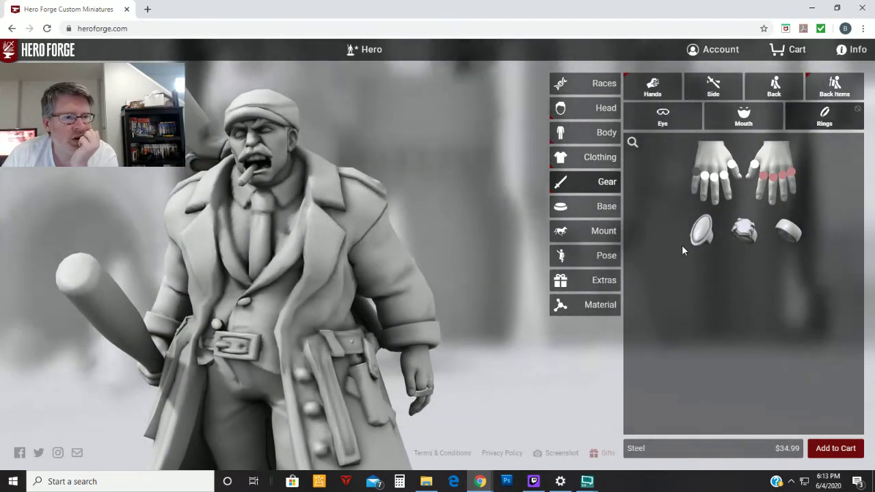
Step: Delete all the text from the base label
{"action": "left_click", "coordinate": [599, 208]}
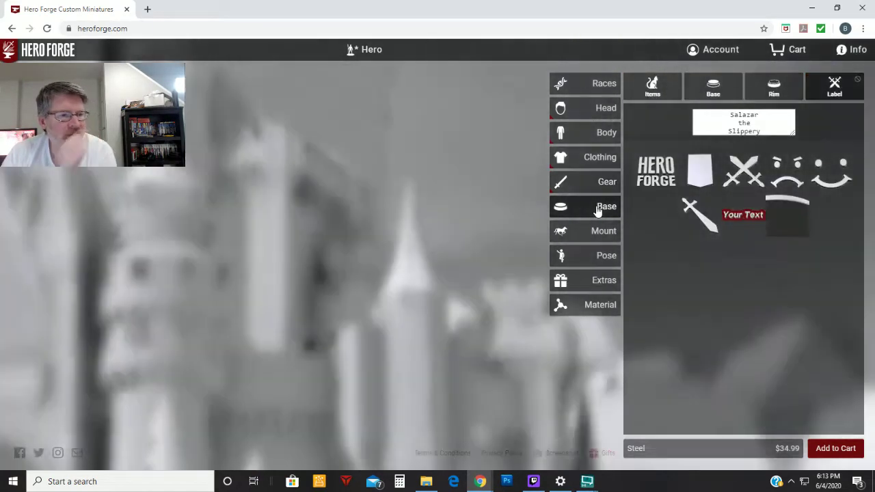
{"action": "triple_click", "coordinate": [767, 121]}
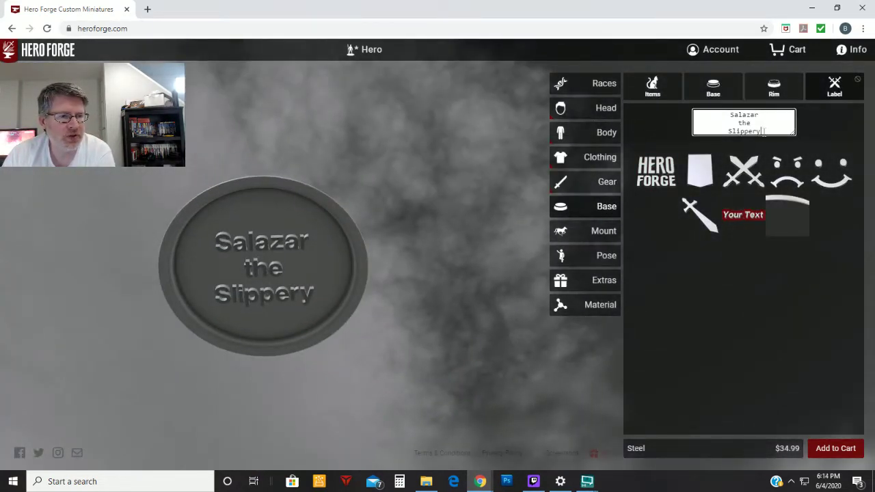
{"action": "key", "text": "BackSpace"}
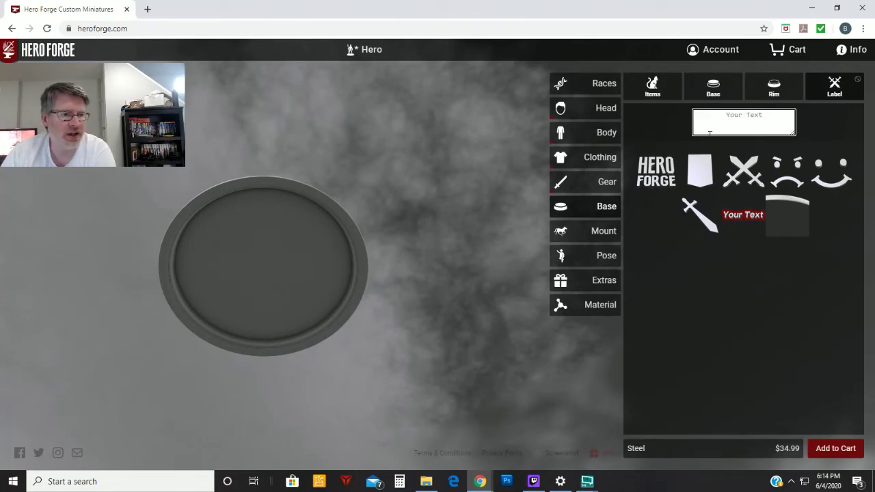
Step: Switch the base to the Flagstone Textured Round Base
{"action": "left_click", "coordinate": [726, 91]}
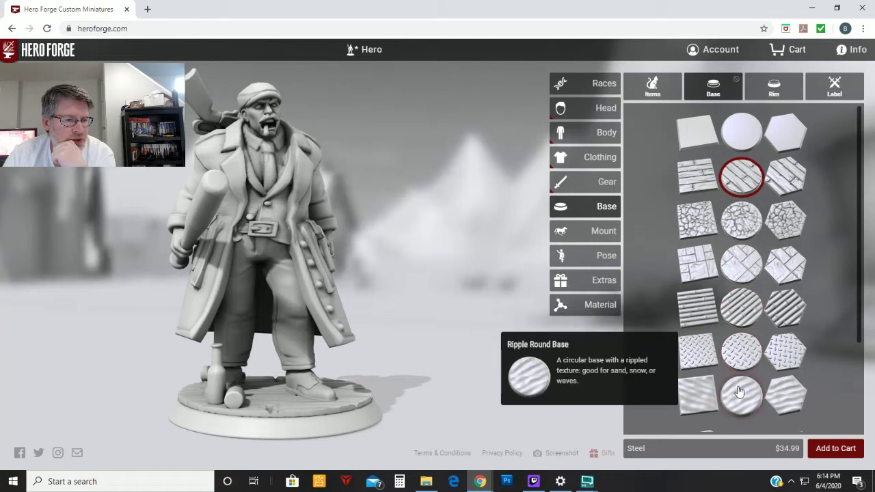
{"action": "scroll", "coordinate": [738, 390], "scroll_direction": "down", "scroll_amount": 5}
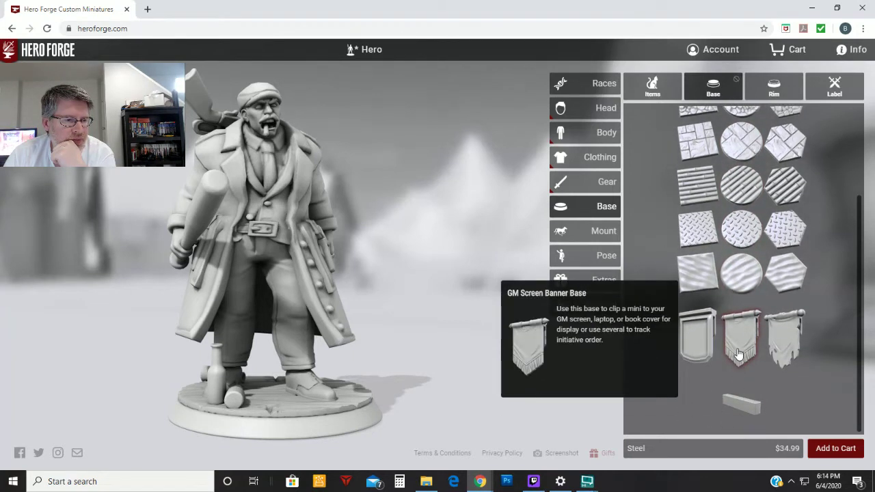
{"action": "scroll", "coordinate": [739, 352], "scroll_direction": "up", "scroll_amount": 5}
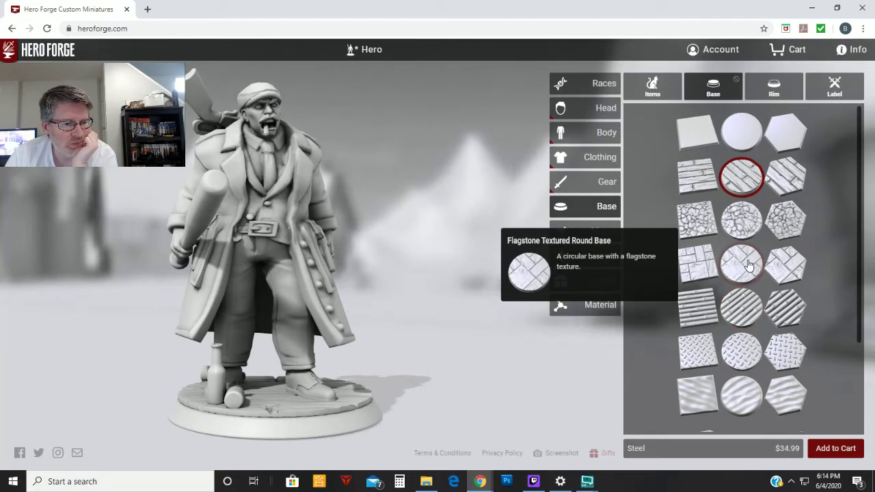
{"action": "left_click", "coordinate": [749, 266]}
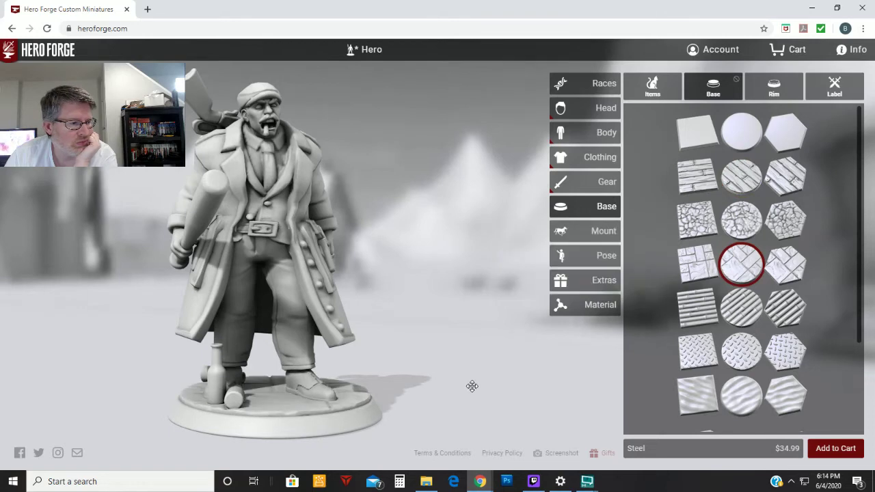
{"action": "left_click_drag", "start_coordinate": [471, 385], "coordinate": [433, 341]}
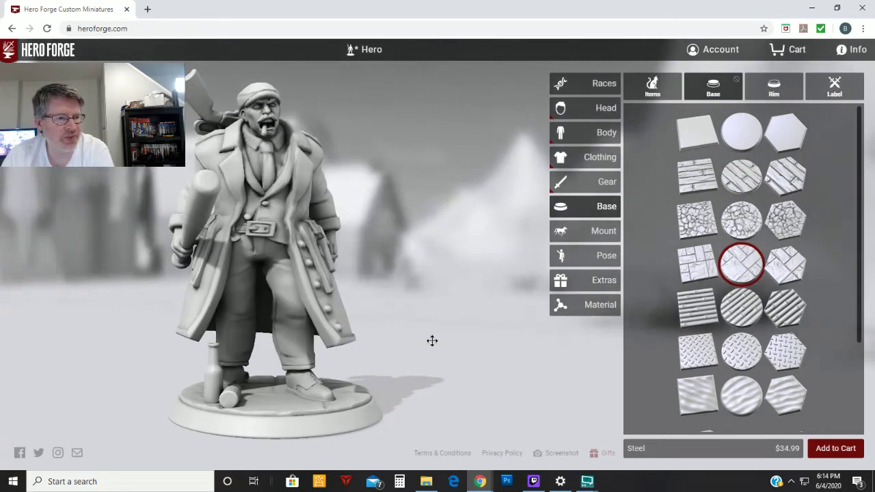
Step: Place a Moonshine Jug on the base from the base Items
{"action": "left_click", "coordinate": [653, 86]}
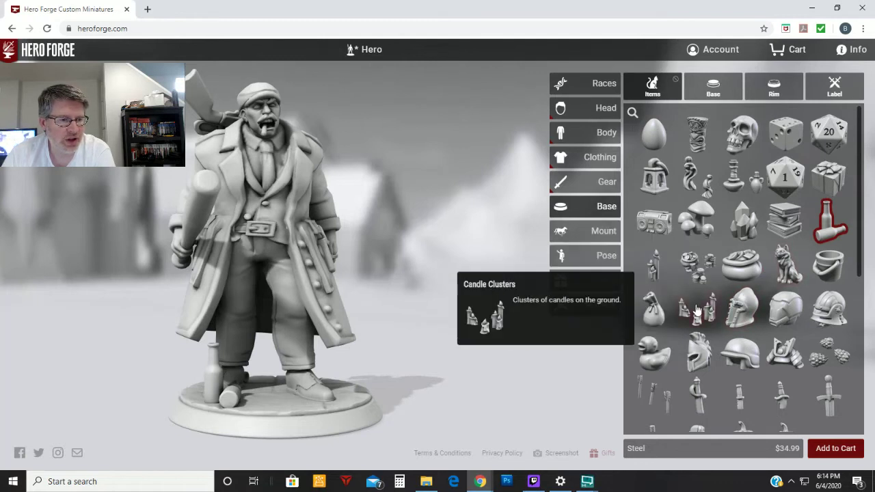
{"action": "scroll", "coordinate": [662, 325], "scroll_direction": "down", "scroll_amount": 3}
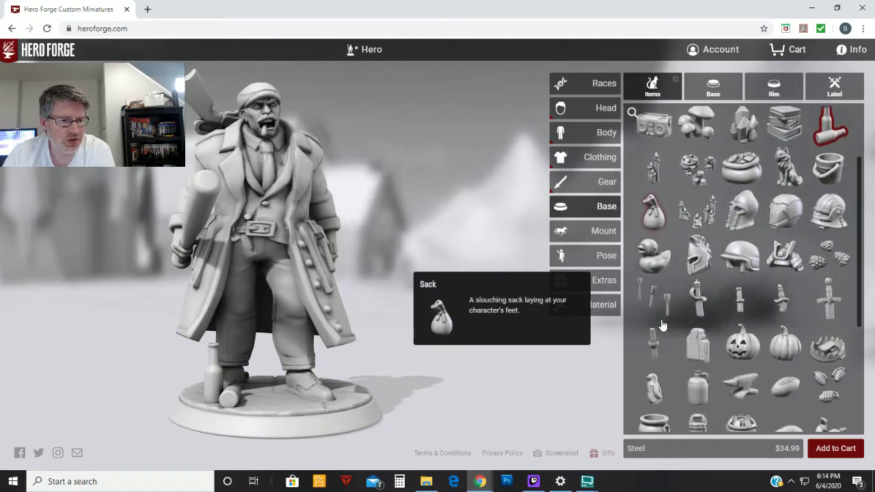
{"action": "left_click", "coordinate": [699, 377]}
{"action": "left_click_drag", "start_coordinate": [475, 401], "coordinate": [352, 357]}
Step: Replace the jug with scattered Bottles and bring up the rim styles
{"action": "scroll", "coordinate": [812, 313], "scroll_direction": "down", "scroll_amount": 4}
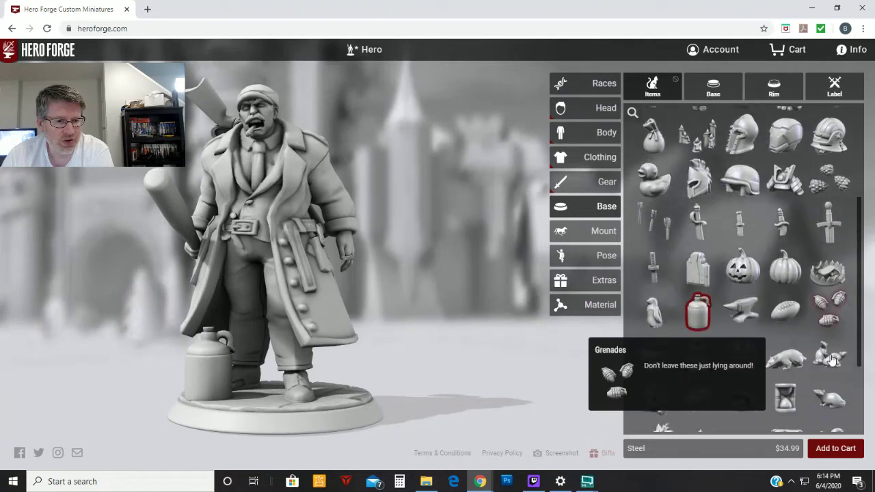
{"action": "scroll", "coordinate": [812, 313], "scroll_direction": "down", "scroll_amount": 1}
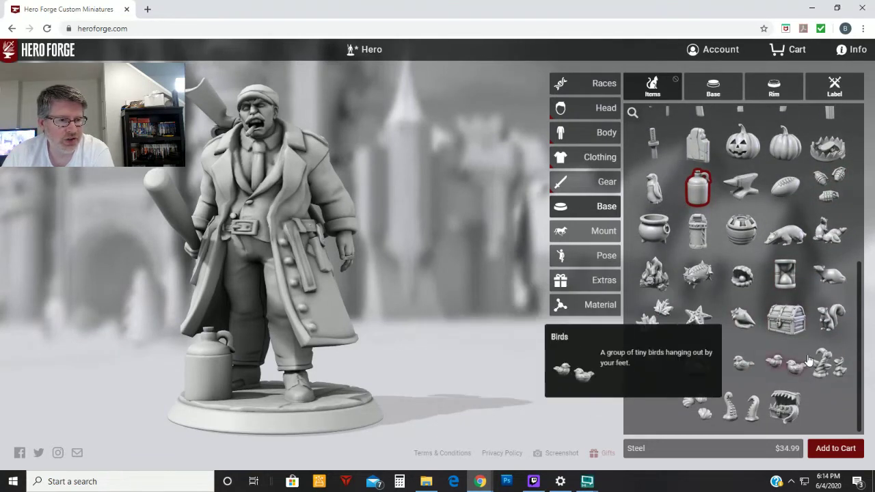
{"action": "scroll", "coordinate": [820, 321], "scroll_direction": "up", "scroll_amount": 6}
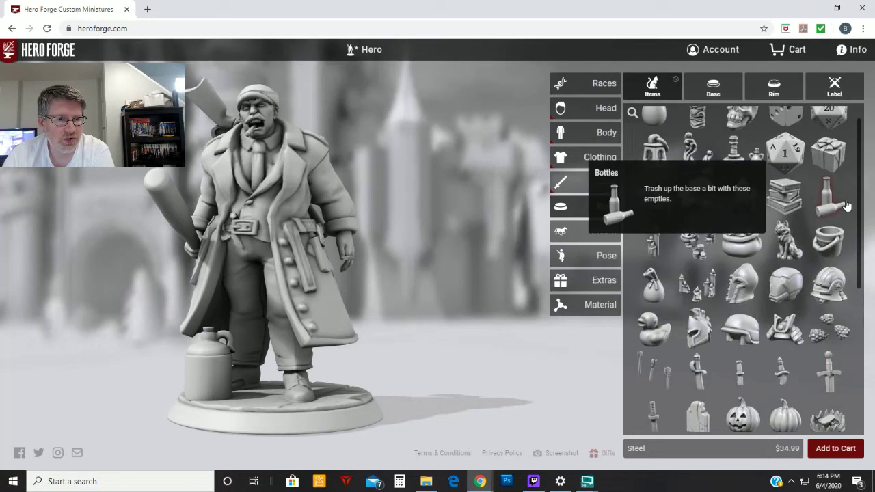
{"action": "left_click", "coordinate": [837, 212]}
{"action": "left_click_drag", "start_coordinate": [472, 404], "coordinate": [467, 380]}
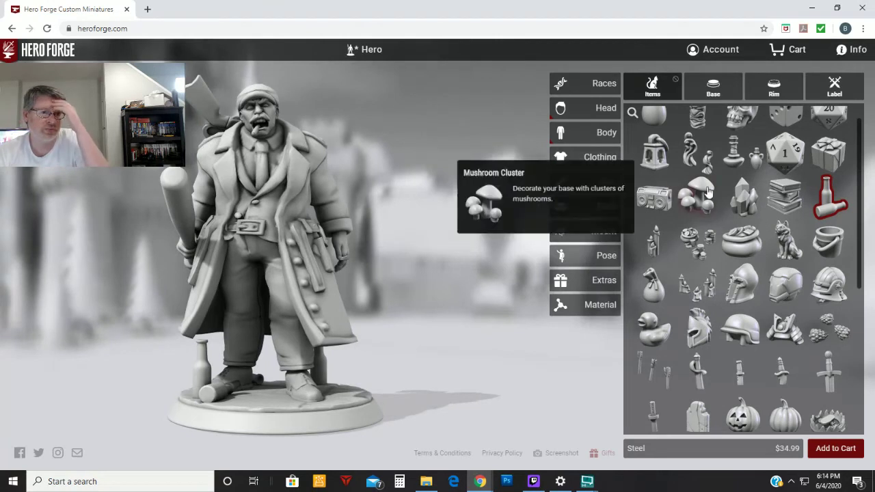
{"action": "left_click", "coordinate": [780, 84]}
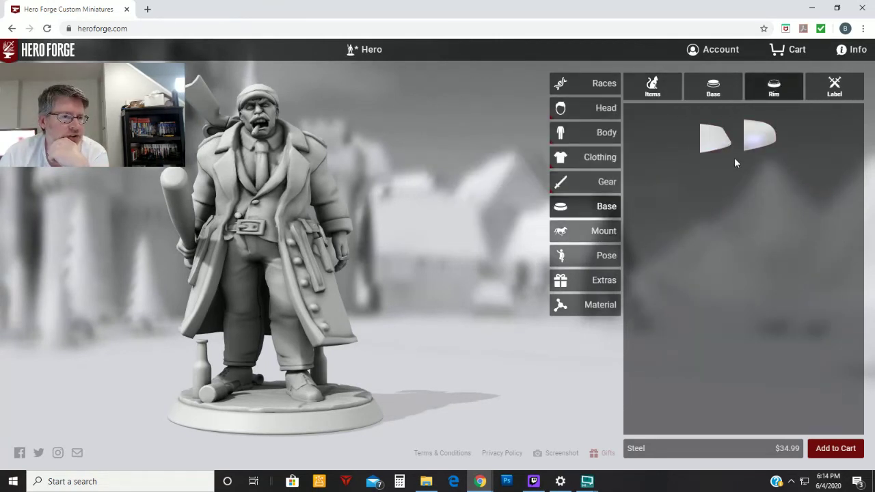
Step: Put the hero on a Motorcycle mount and view it from the side
{"action": "left_click", "coordinate": [602, 235]}
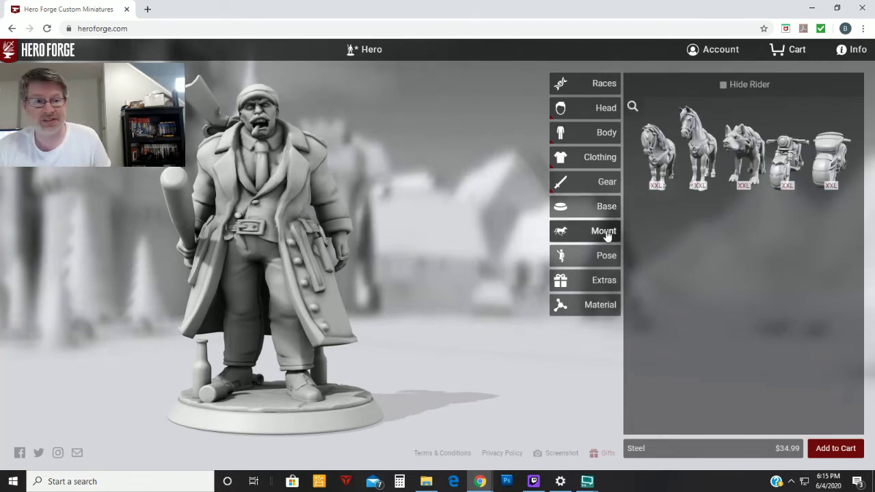
{"action": "mouse_move", "coordinate": [667, 183]}
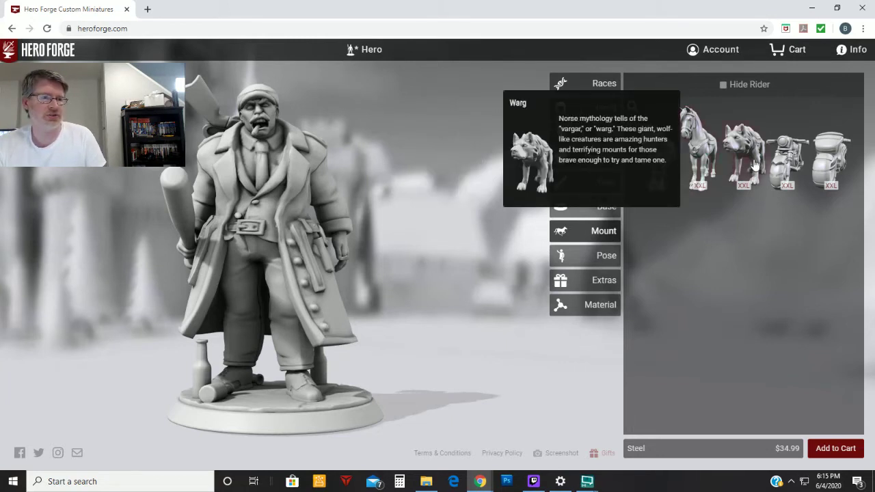
{"action": "mouse_move", "coordinate": [784, 169]}
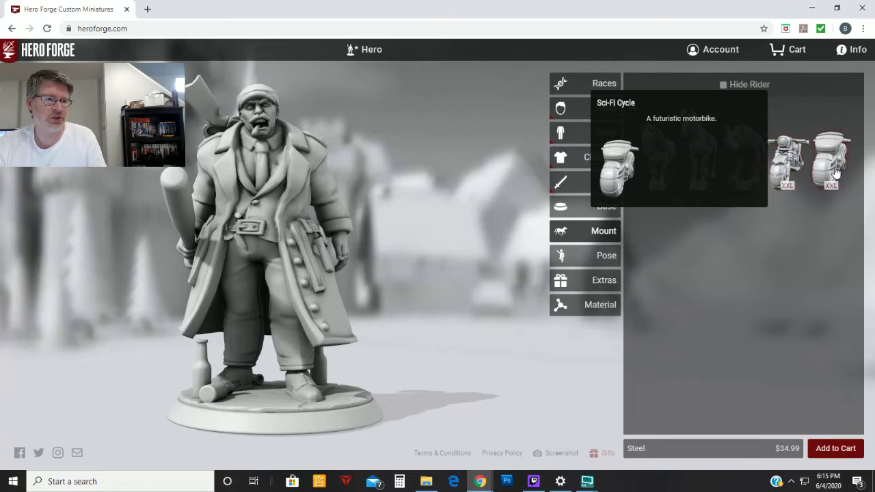
{"action": "left_click", "coordinate": [788, 161]}
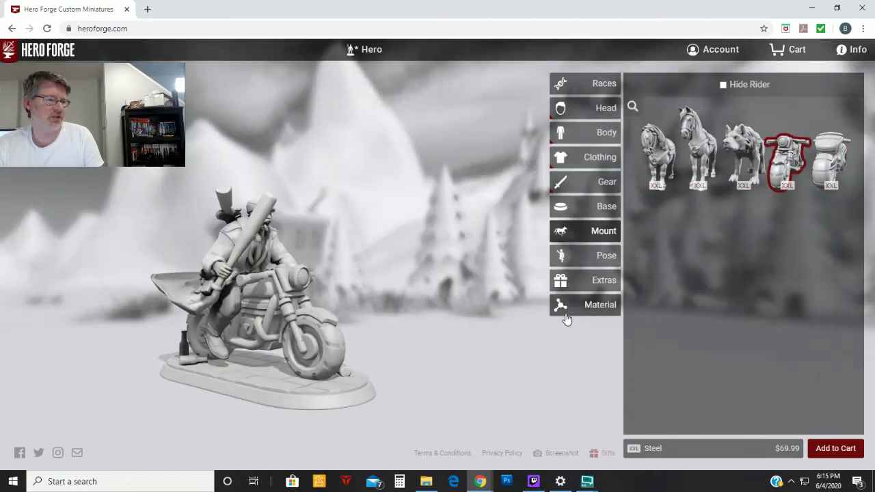
{"action": "left_click_drag", "start_coordinate": [496, 370], "coordinate": [317, 353]}
Step: Remove the motorcycle so the hero stands, then bring up the preset poses
{"action": "mouse_move", "coordinate": [715, 173]}
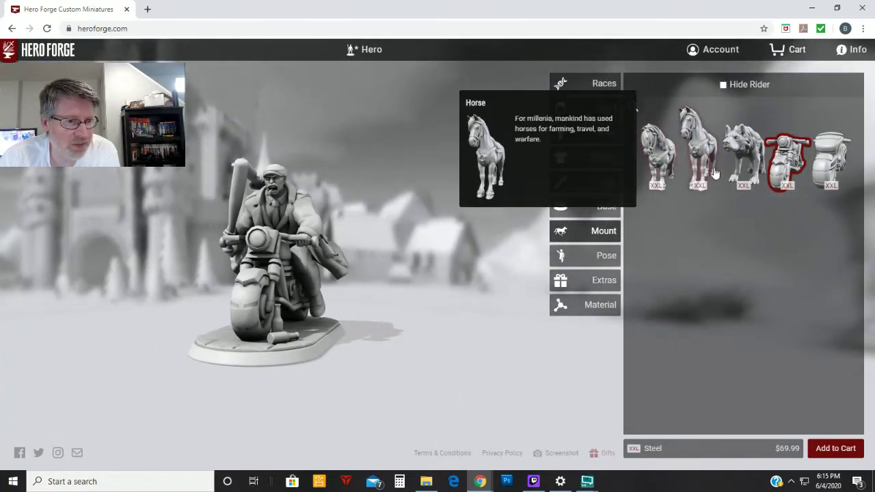
{"action": "left_click", "coordinate": [786, 158]}
{"action": "left_click_drag", "start_coordinate": [433, 374], "coordinate": [362, 351]}
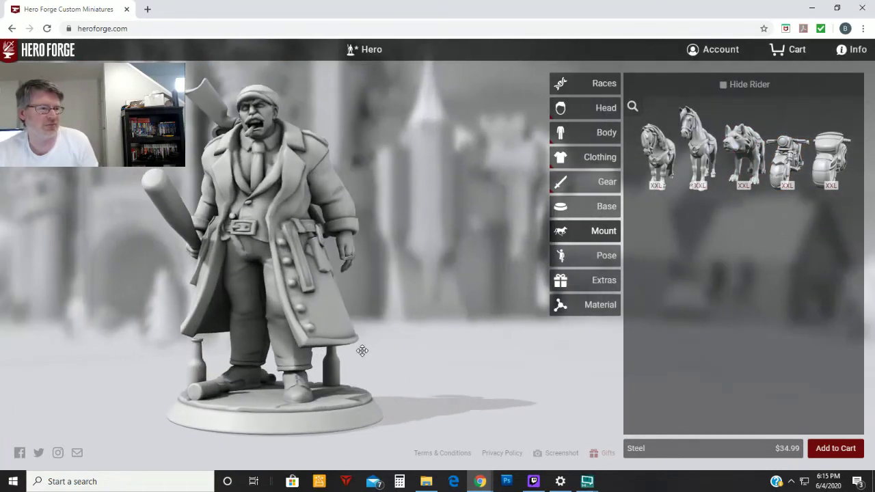
{"action": "left_click", "coordinate": [561, 261]}
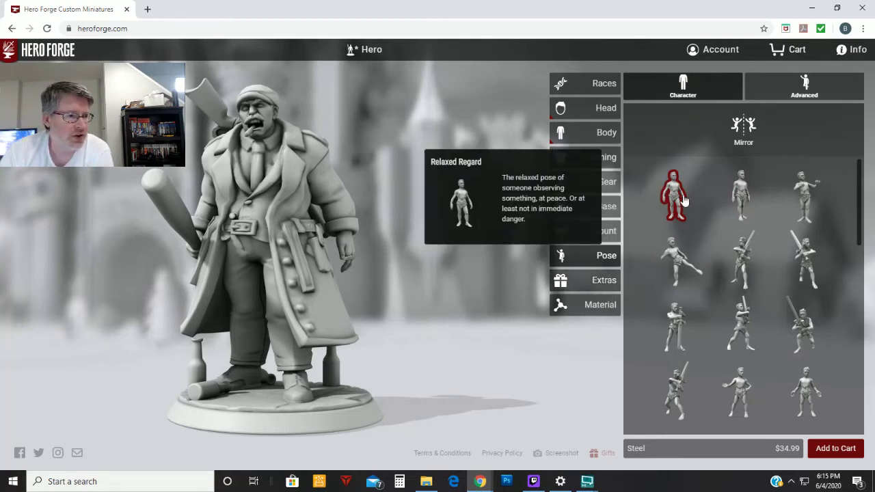
Step: Try the Standing Still, Soloist, Low Side Kick, Heroic Stance and a sword-holding pose
{"action": "left_click", "coordinate": [743, 209]}
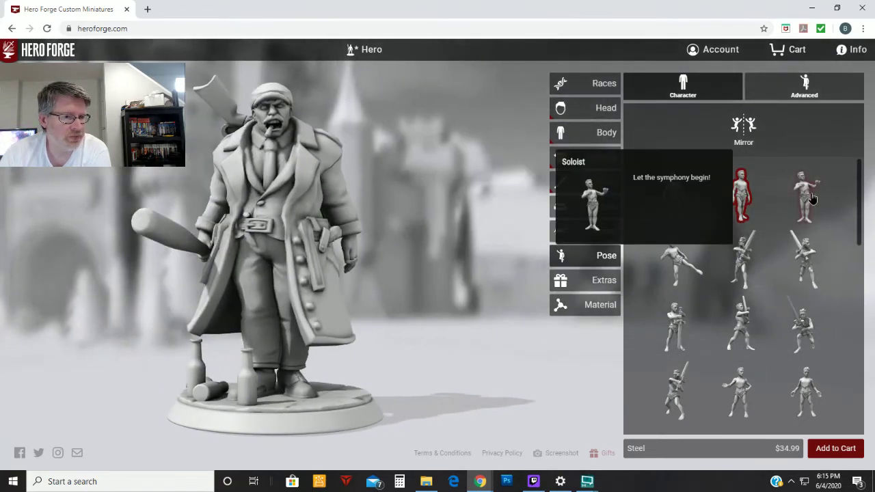
{"action": "left_click", "coordinate": [812, 198]}
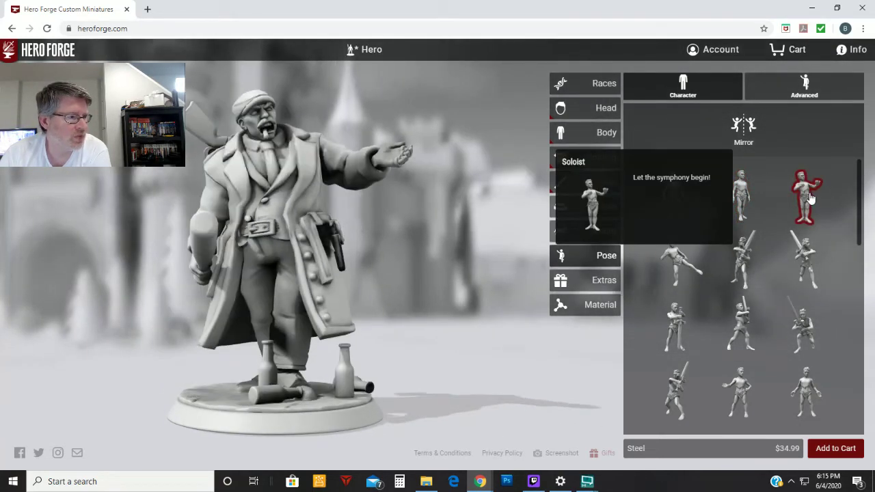
{"action": "left_click", "coordinate": [677, 260]}
{"action": "left_click", "coordinate": [759, 247]}
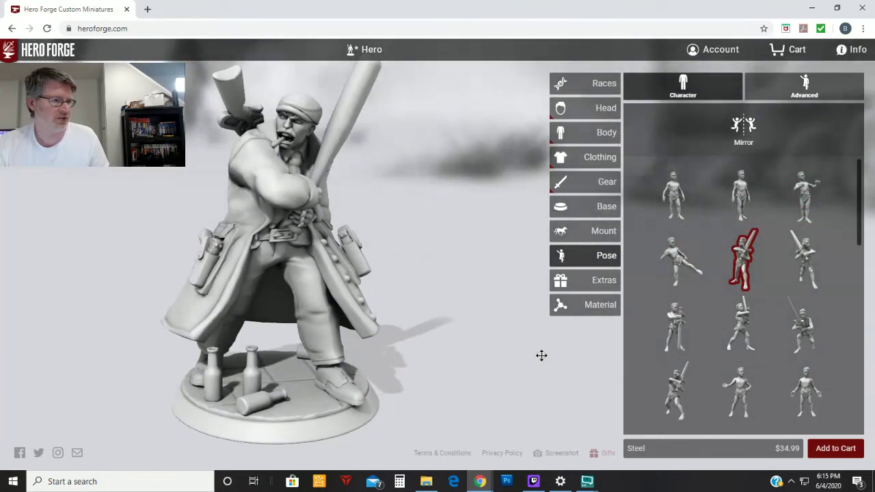
{"action": "left_click_drag", "start_coordinate": [541, 356], "coordinate": [514, 309]}
{"action": "left_click", "coordinate": [805, 258]}
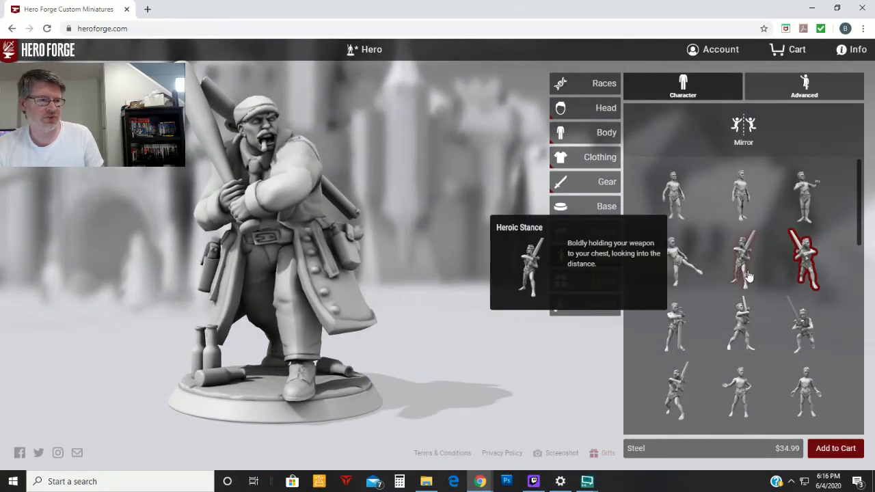
Step: Try Sword Plunge, 'Incoming!', Cowardly and Defensive Stance, settling on Bridge Guard
{"action": "left_click", "coordinate": [685, 319]}
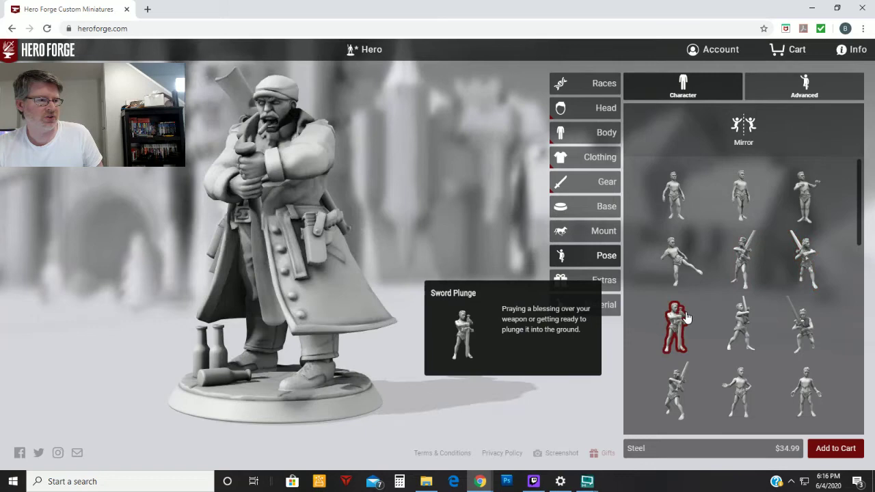
{"action": "left_click", "coordinate": [737, 321]}
{"action": "left_click_drag", "start_coordinate": [482, 355], "coordinate": [405, 338]}
{"action": "left_click", "coordinate": [803, 325]}
{"action": "left_click", "coordinate": [672, 375]}
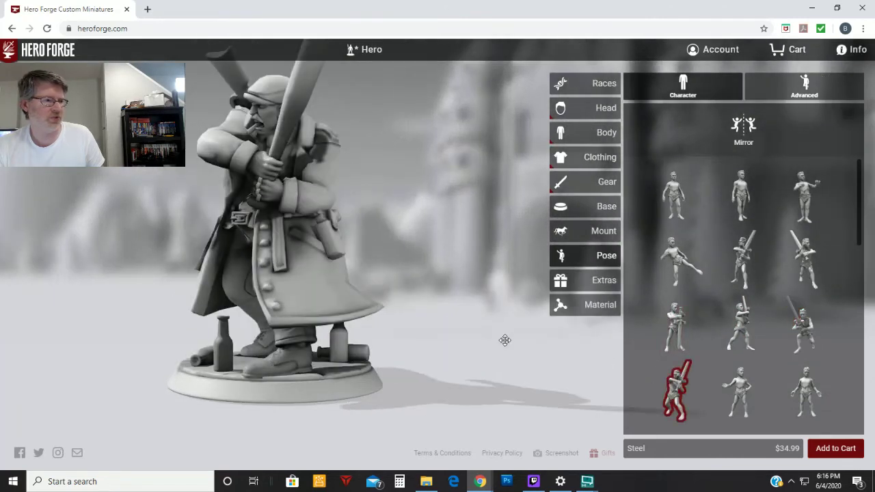
{"action": "left_click_drag", "start_coordinate": [504, 341], "coordinate": [531, 329]}
{"action": "left_click", "coordinate": [739, 390]}
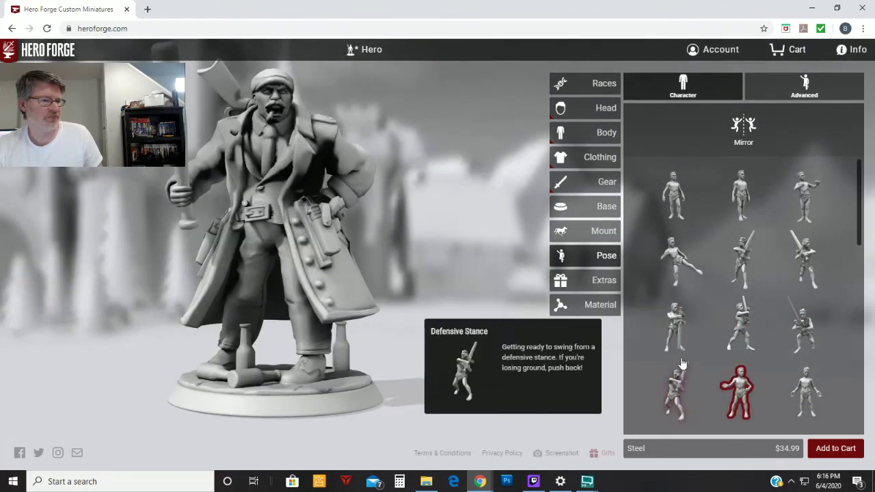
{"action": "mouse_move", "coordinate": [470, 316]}
{"action": "left_mouse_down"}
{"action": "mouse_move", "coordinate": [399, 307]}
{"action": "mouse_move", "coordinate": [504, 326]}
{"action": "mouse_move", "coordinate": [467, 301]}
{"action": "left_mouse_up"}
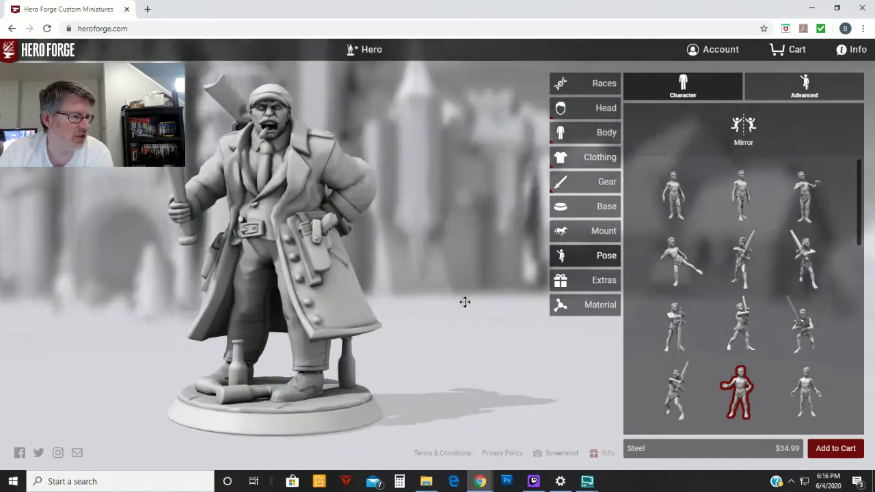
Step: Browse the pose list and try the Come At Me Bro pose
{"action": "scroll", "coordinate": [434, 269], "scroll_direction": "up", "scroll_amount": 5}
{"action": "scroll", "coordinate": [440, 266], "scroll_direction": "down", "scroll_amount": 3}
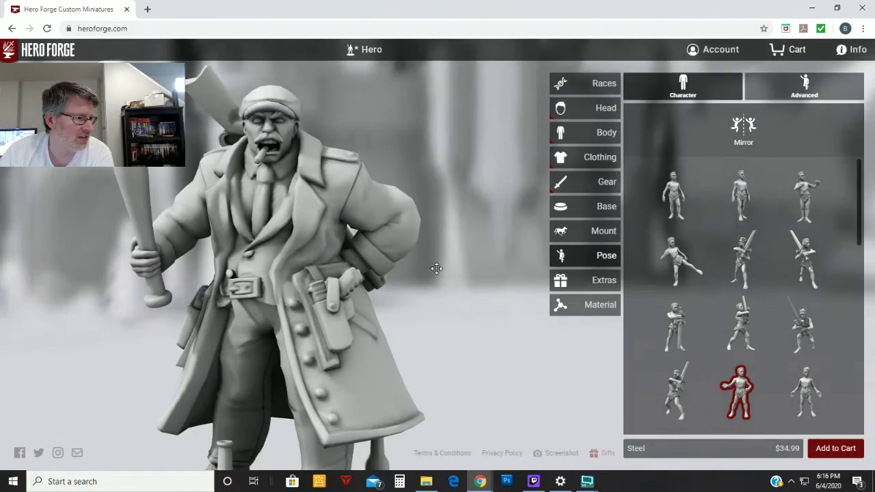
{"action": "scroll", "coordinate": [441, 265], "scroll_direction": "up", "scroll_amount": 3}
{"action": "scroll", "coordinate": [445, 263], "scroll_direction": "down", "scroll_amount": 3}
{"action": "scroll", "coordinate": [440, 267], "scroll_direction": "up", "scroll_amount": 3}
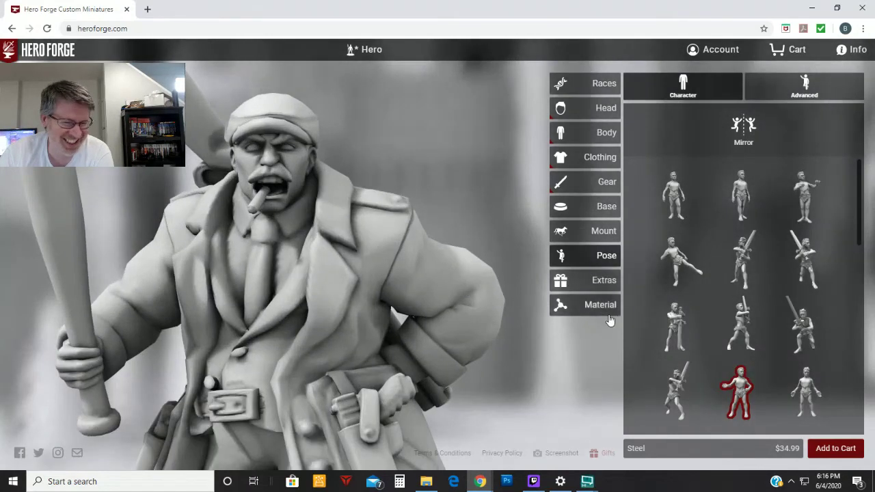
{"action": "scroll", "coordinate": [482, 343], "scroll_direction": "down", "scroll_amount": 1}
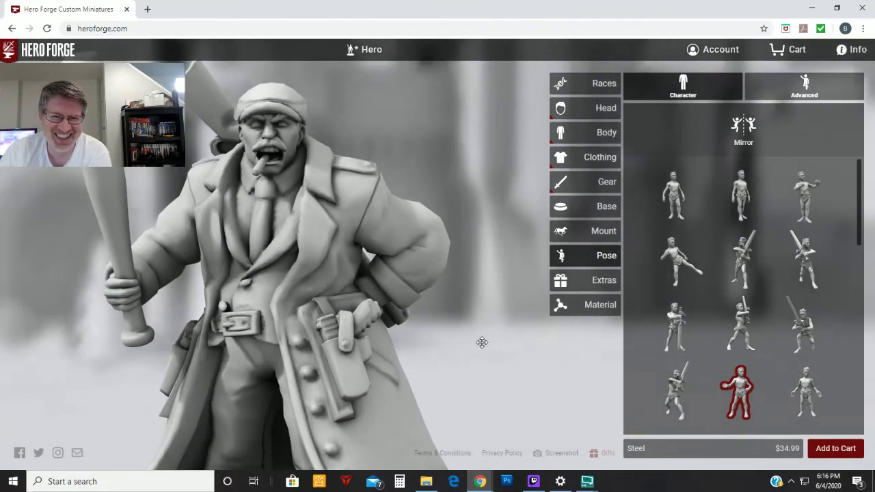
{"action": "left_click", "coordinate": [806, 391]}
{"action": "scroll", "coordinate": [509, 328], "scroll_direction": "down", "scroll_amount": 2}
{"action": "scroll", "coordinate": [468, 349], "scroll_direction": "down", "scroll_amount": 2}
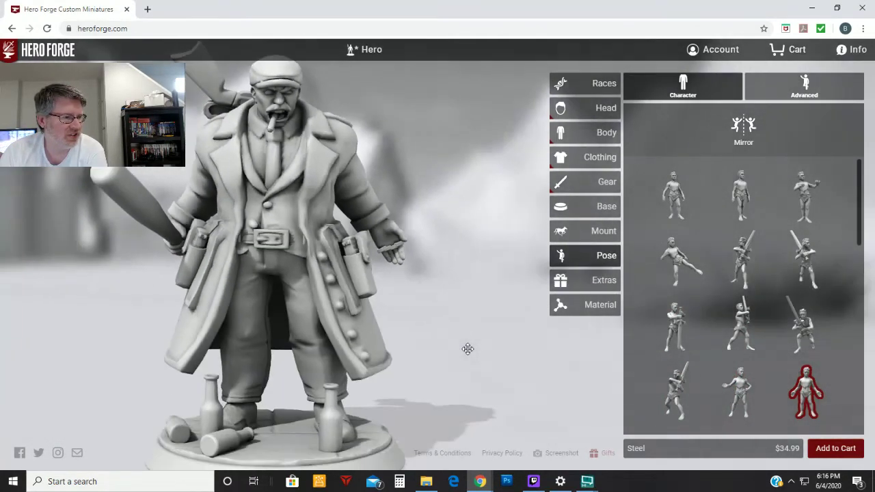
{"action": "left_click_drag", "start_coordinate": [433, 376], "coordinate": [450, 333]}
Step: Try the Contrapposto and English Archer poses, checking each from new angles
{"action": "scroll", "coordinate": [809, 350], "scroll_direction": "down", "scroll_amount": 2}
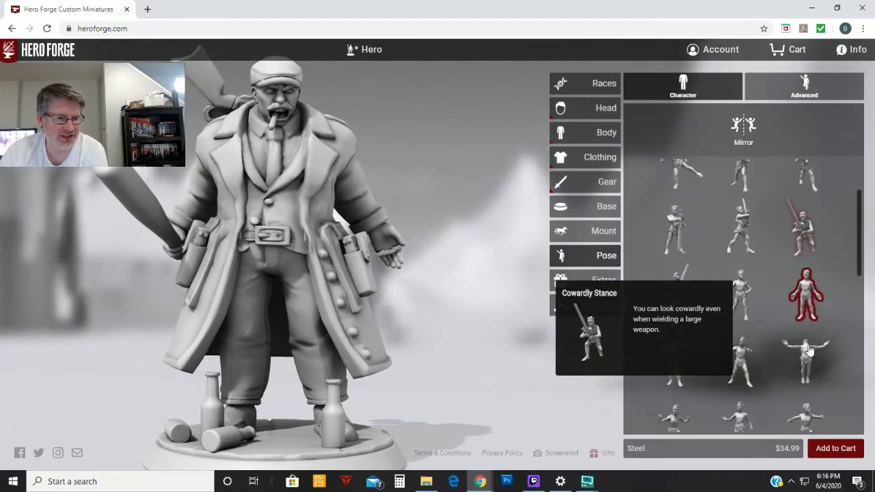
{"action": "scroll", "coordinate": [809, 350], "scroll_direction": "down", "scroll_amount": 1}
{"action": "left_click", "coordinate": [670, 294]}
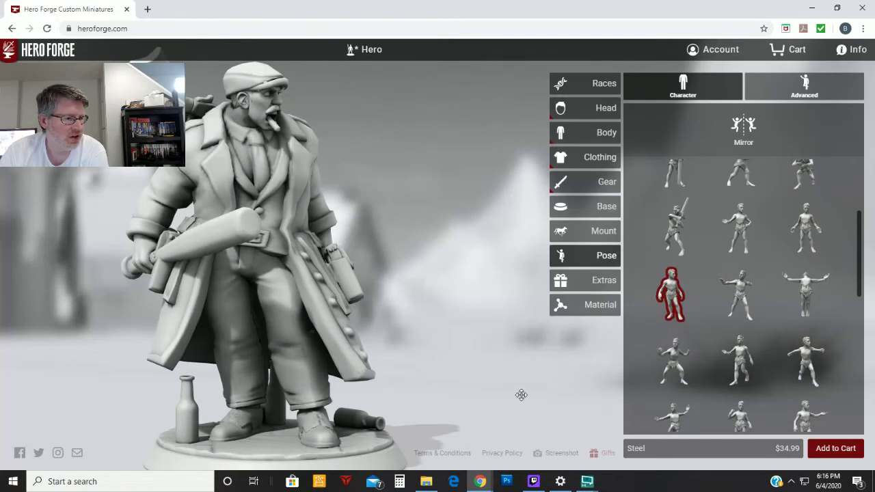
{"action": "left_click_drag", "start_coordinate": [521, 395], "coordinate": [430, 390]}
{"action": "mouse_move", "coordinate": [673, 304]}
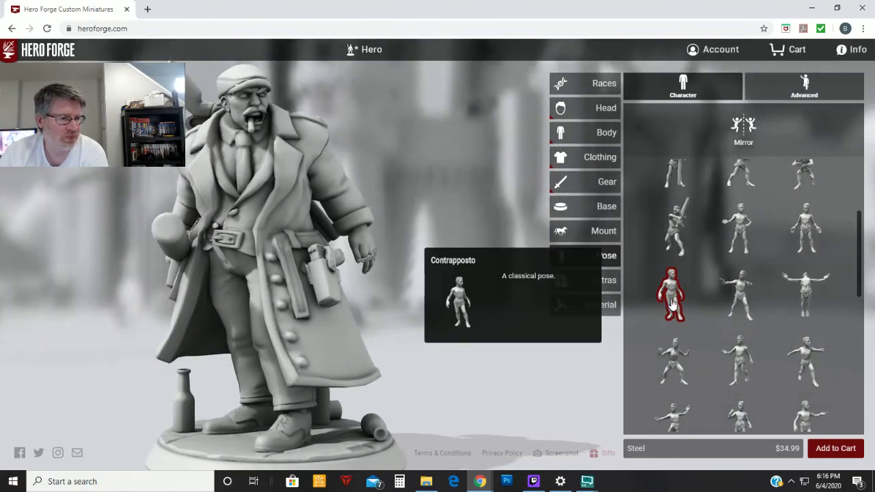
{"action": "left_click", "coordinate": [738, 295]}
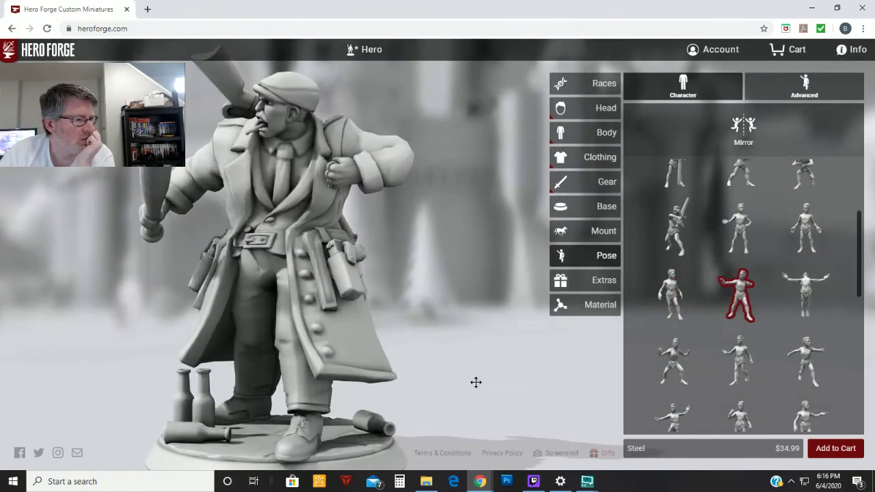
{"action": "left_click_drag", "start_coordinate": [474, 381], "coordinate": [450, 400]}
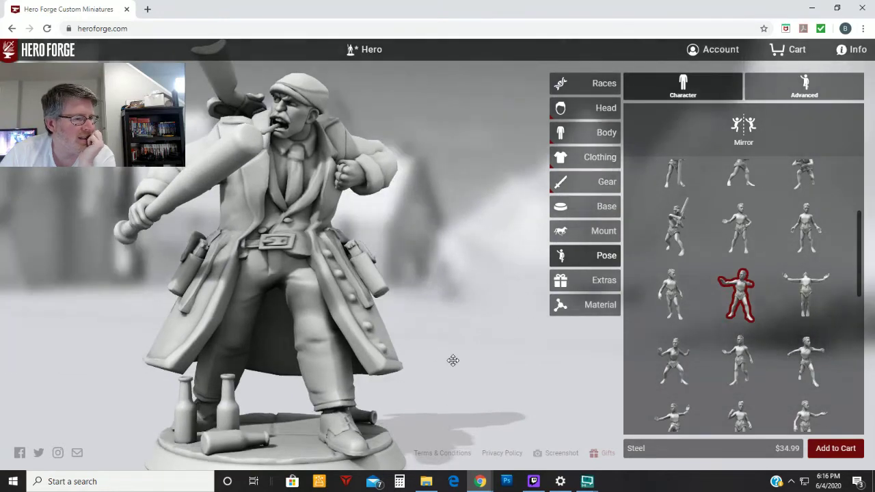
{"action": "left_click_drag", "start_coordinate": [453, 361], "coordinate": [458, 300]}
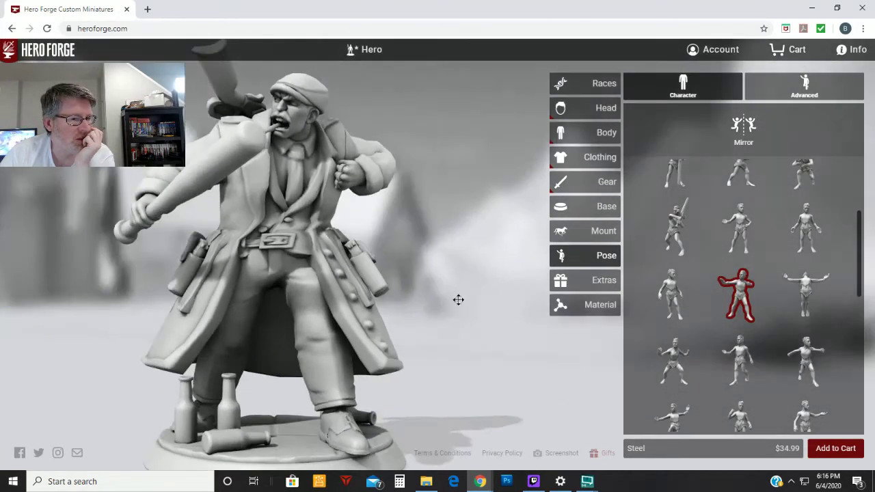
Step: Try the Fallen Angel, Heavy Weapon, Helping Hand and Infantry poses
{"action": "left_click", "coordinate": [809, 305]}
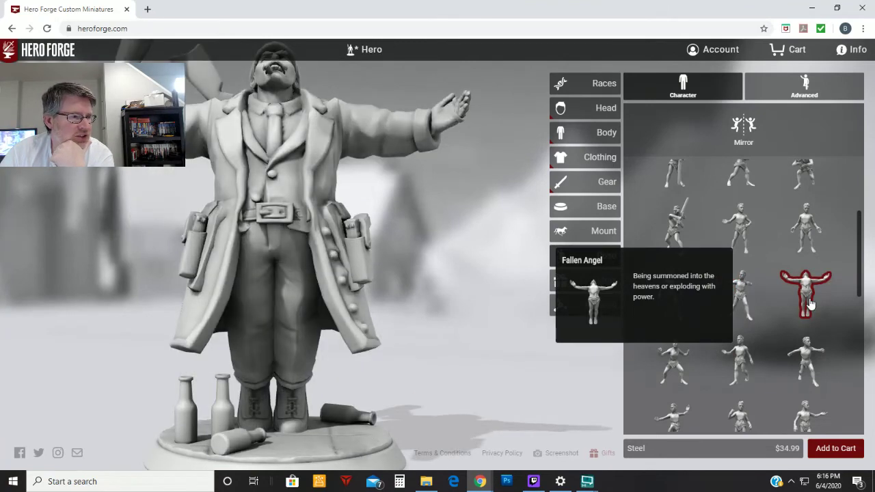
{"action": "left_click_drag", "start_coordinate": [456, 291], "coordinate": [464, 358]}
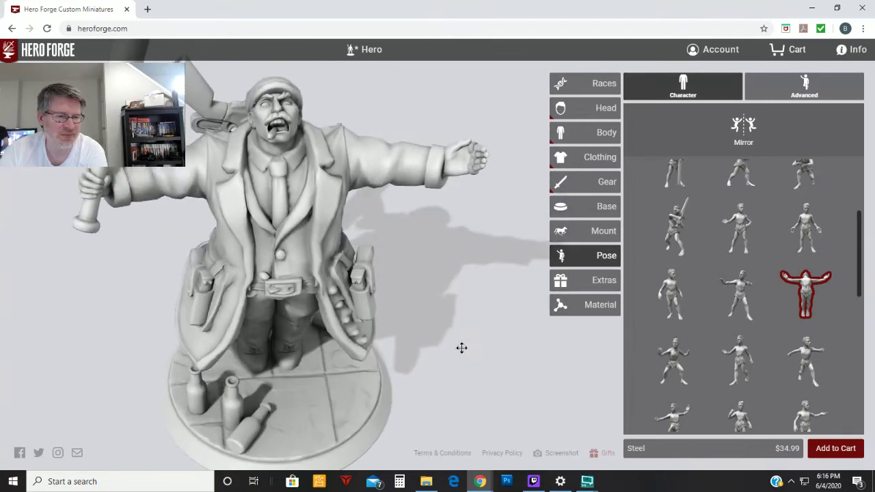
{"action": "left_click", "coordinate": [680, 361]}
{"action": "left_click_drag", "start_coordinate": [483, 411], "coordinate": [500, 317]}
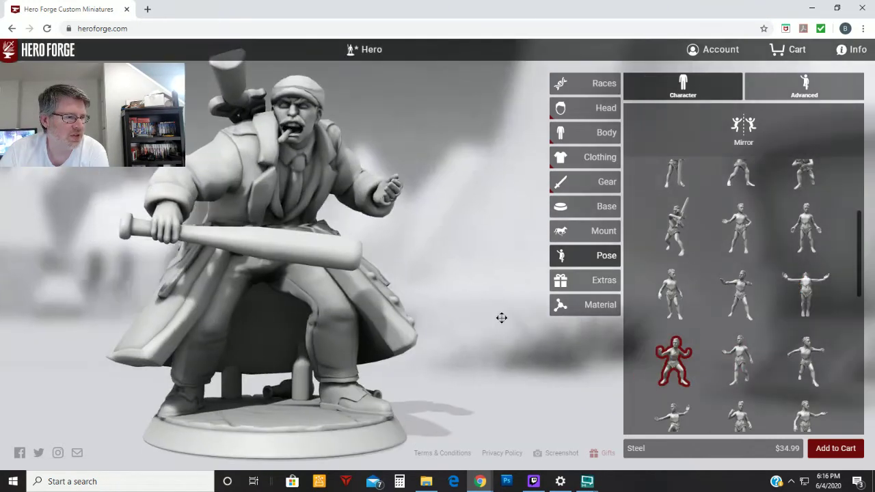
{"action": "left_click", "coordinate": [731, 356]}
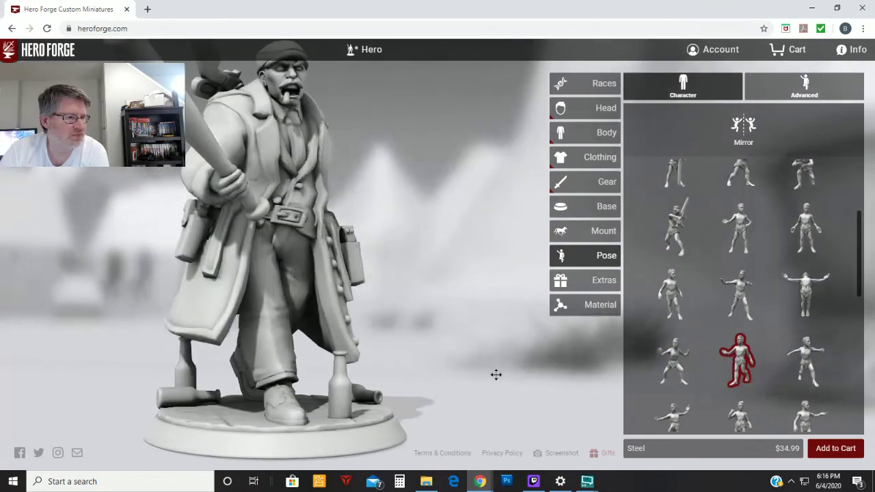
{"action": "left_click_drag", "start_coordinate": [496, 373], "coordinate": [414, 387]}
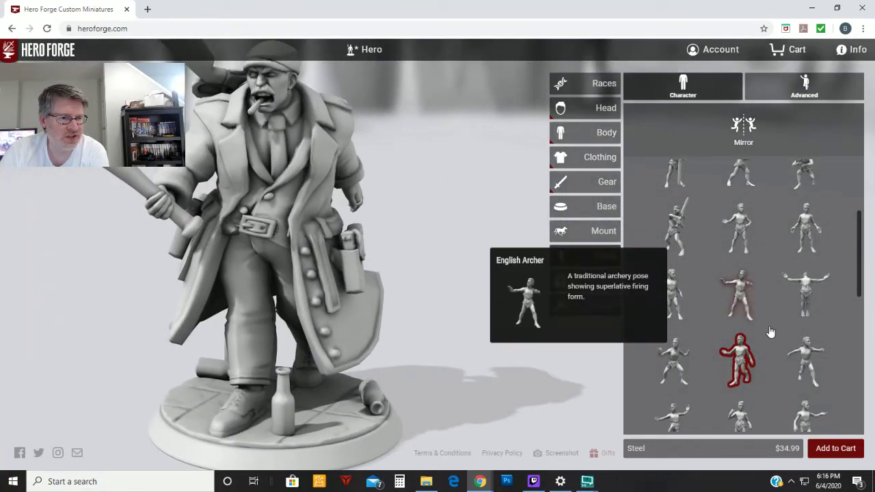
{"action": "left_click_drag", "start_coordinate": [475, 351], "coordinate": [496, 238]}
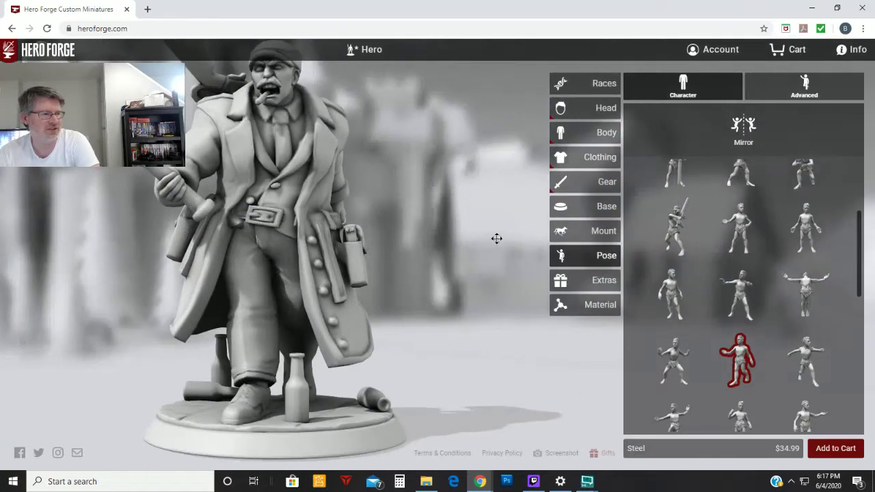
{"action": "left_click", "coordinate": [815, 357]}
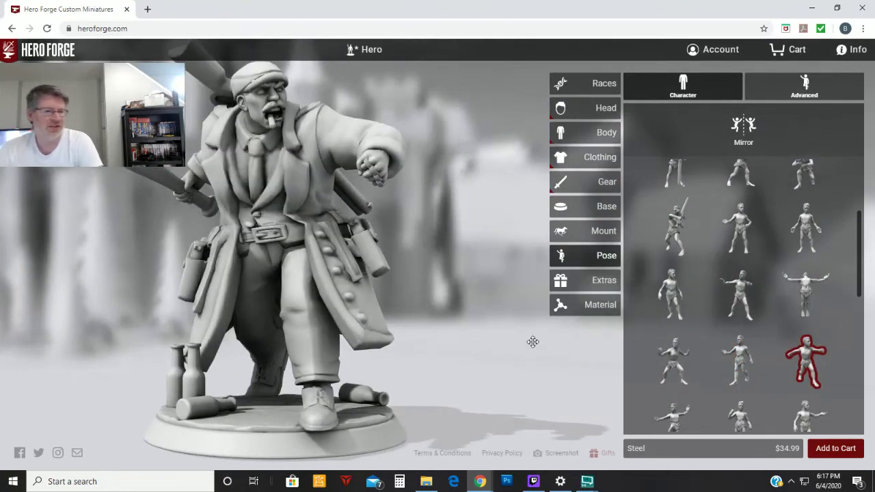
{"action": "left_click_drag", "start_coordinate": [493, 324], "coordinate": [480, 285]}
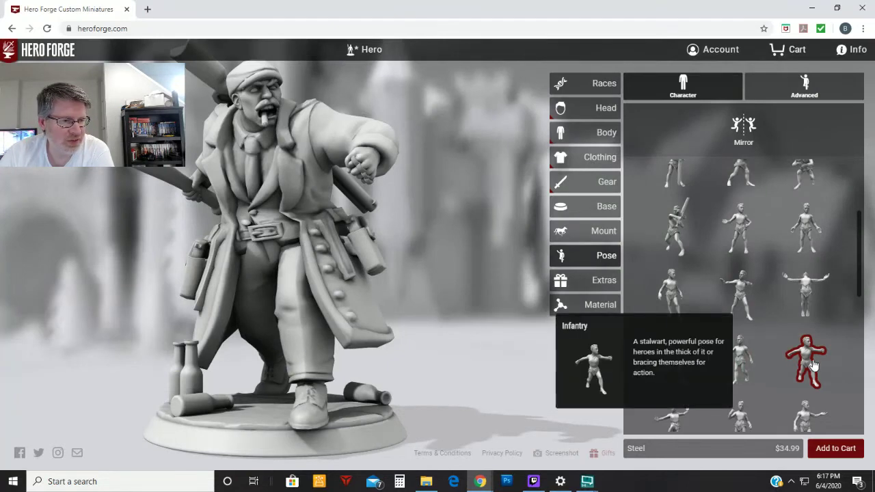
Step: Try Leaping, Notorious Spy, Poor Yorick and Power Up, ending on Pumped Up
{"action": "scroll", "coordinate": [813, 364], "scroll_direction": "down", "scroll_amount": 2}
{"action": "left_click", "coordinate": [672, 316]}
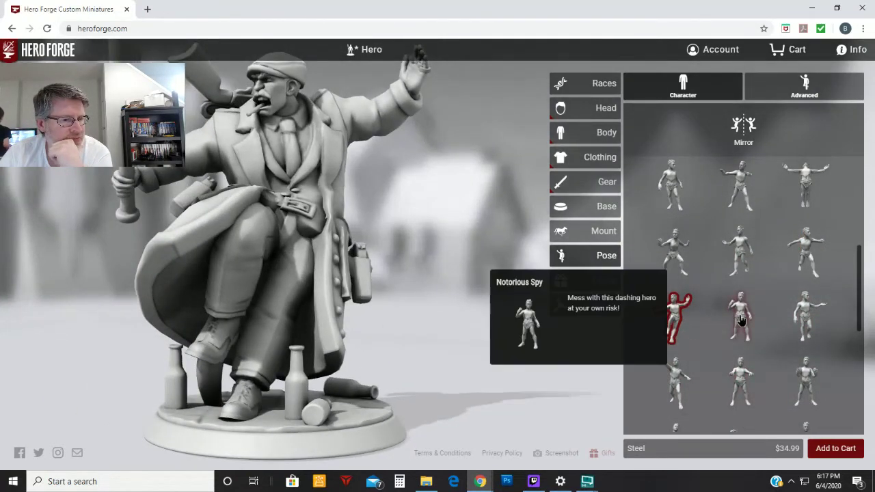
{"action": "left_click", "coordinate": [740, 316]}
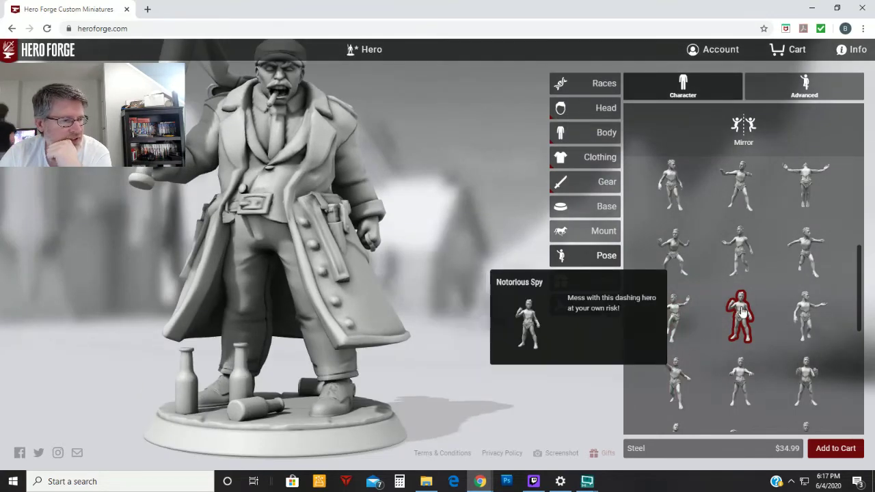
{"action": "scroll", "coordinate": [469, 357], "scroll_direction": "down", "scroll_amount": 3}
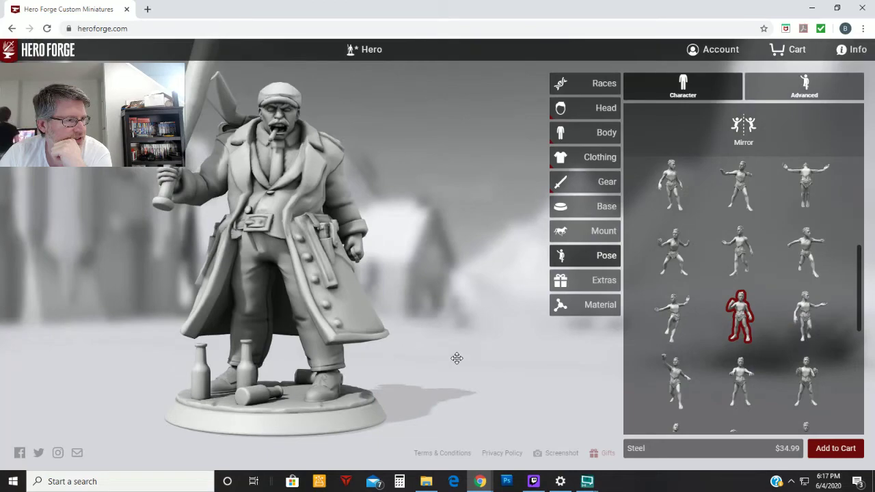
{"action": "left_click_drag", "start_coordinate": [453, 359], "coordinate": [229, 344]}
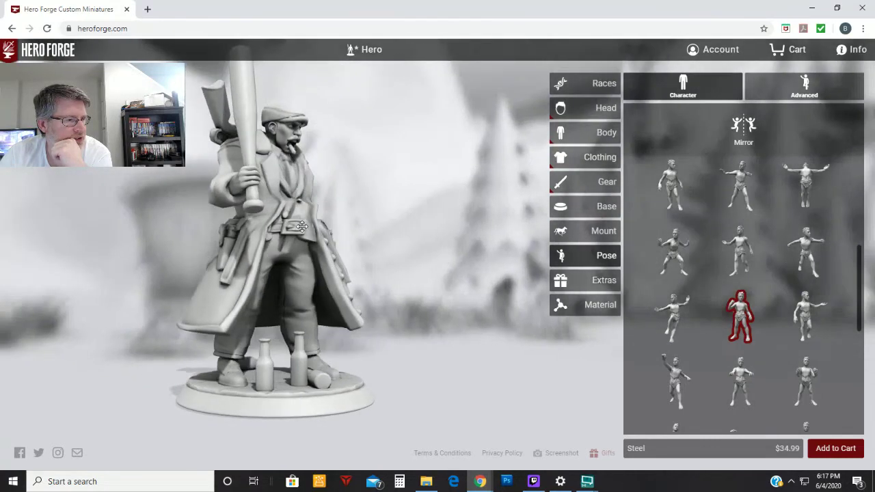
{"action": "left_click", "coordinate": [791, 327]}
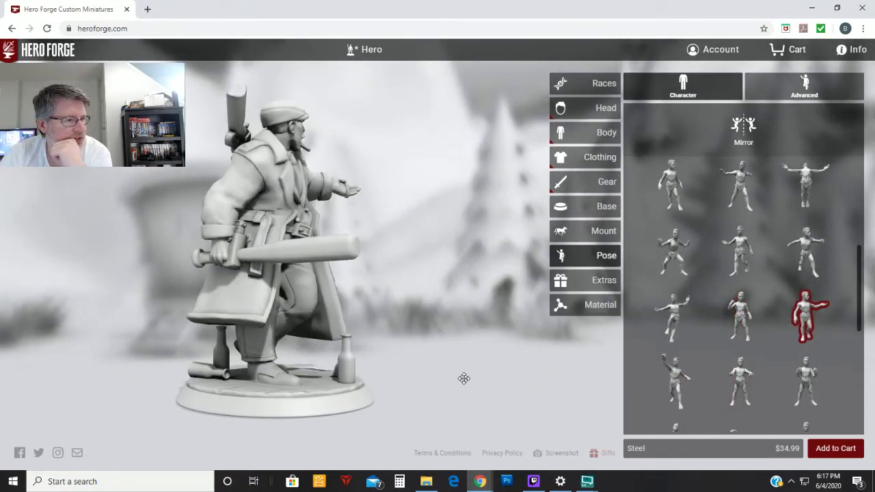
{"action": "left_click_drag", "start_coordinate": [463, 379], "coordinate": [340, 358]}
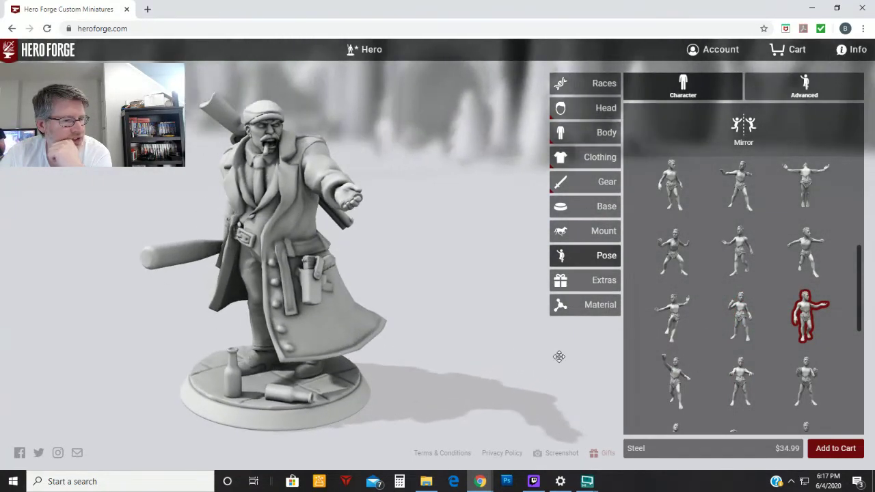
{"action": "left_click", "coordinate": [675, 378]}
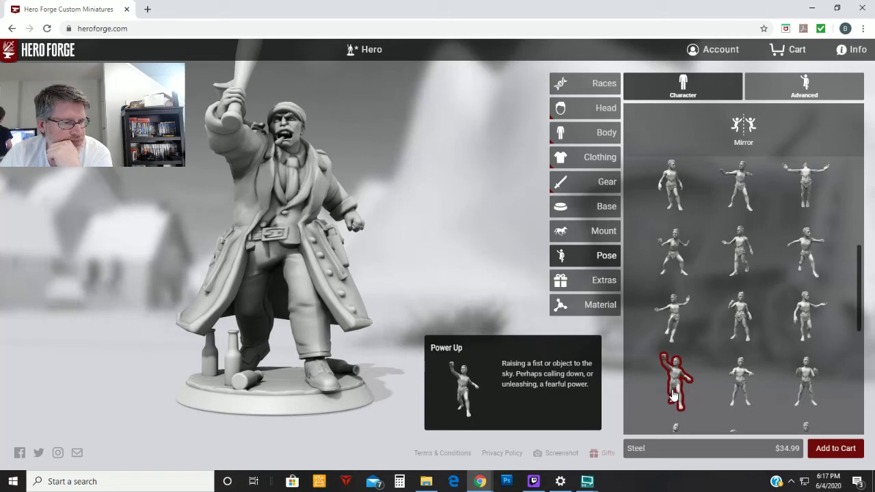
{"action": "left_click", "coordinate": [752, 391]}
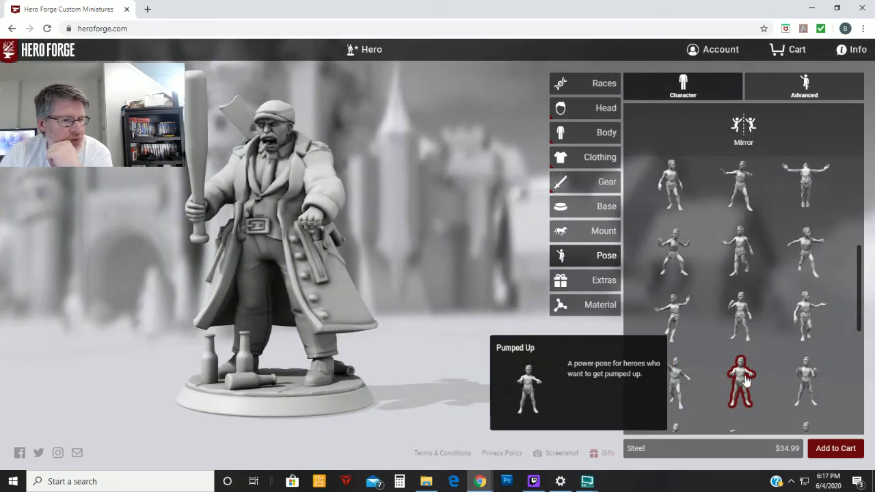
Step: Try Ring Bearer, Squat Dance, Sneaking, Ta Da!, Three Point Landing and Tread Lightly poses
{"action": "left_click", "coordinate": [813, 385]}
{"action": "scroll", "coordinate": [752, 383], "scroll_direction": "down", "scroll_amount": 3}
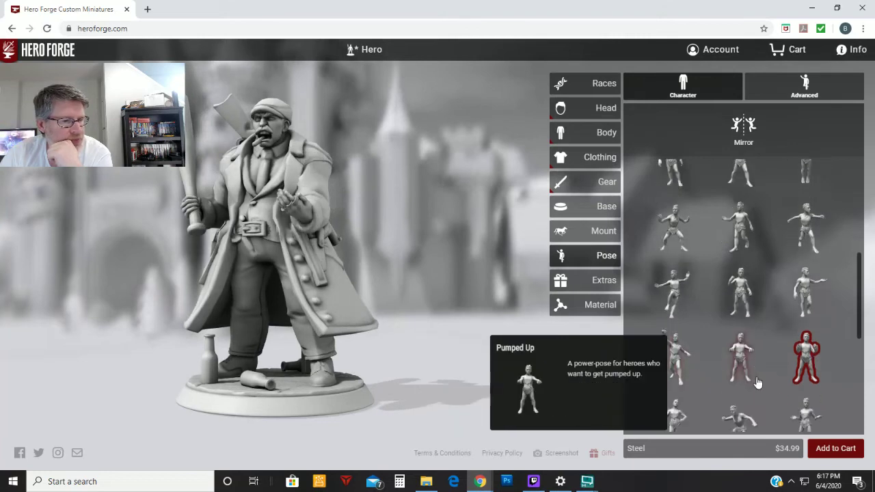
{"action": "left_click", "coordinate": [674, 281]}
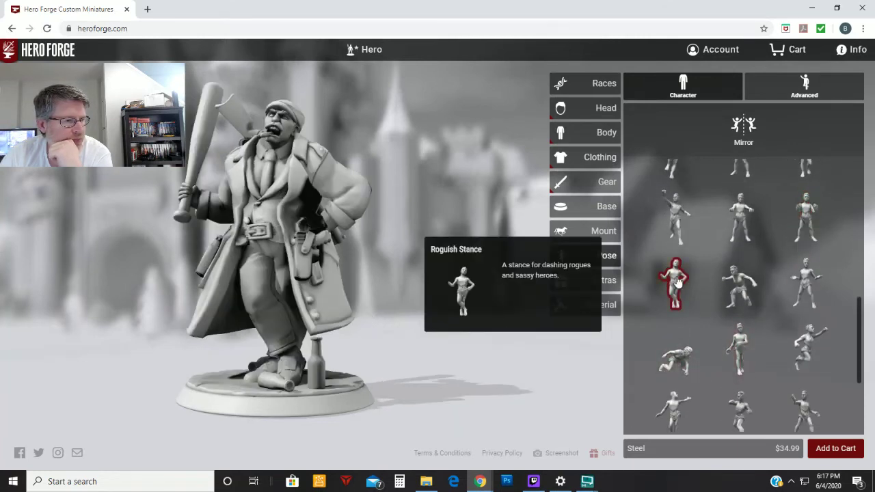
{"action": "left_click", "coordinate": [740, 284]}
{"action": "left_click", "coordinate": [793, 301]}
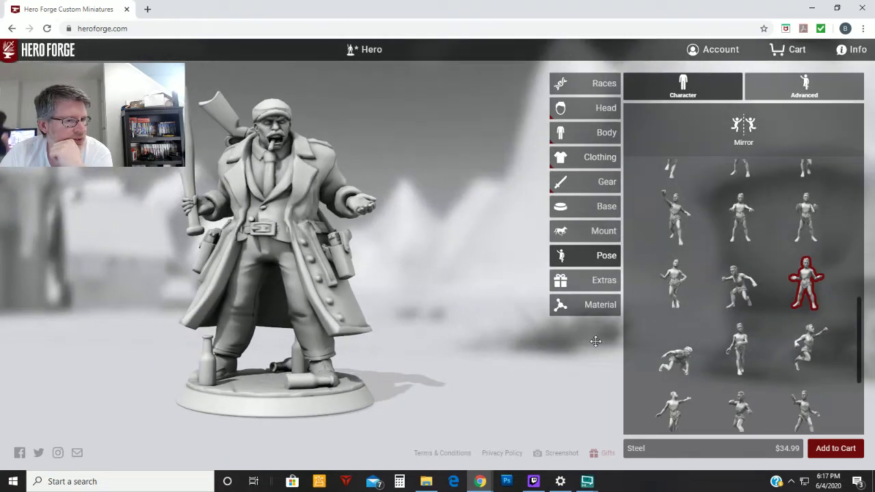
{"action": "left_click", "coordinate": [675, 360]}
{"action": "left_click_drag", "start_coordinate": [463, 382], "coordinate": [479, 213]}
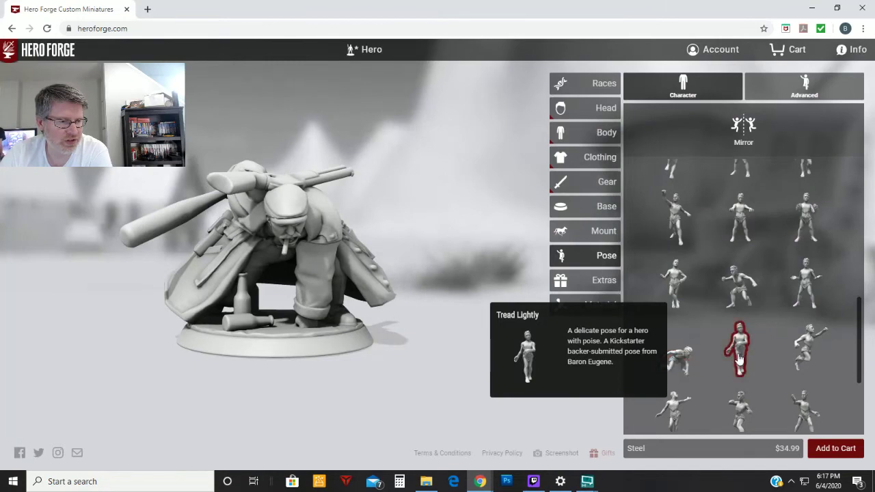
{"action": "left_click", "coordinate": [739, 359]}
{"action": "left_click_drag", "start_coordinate": [495, 374], "coordinate": [416, 292]}
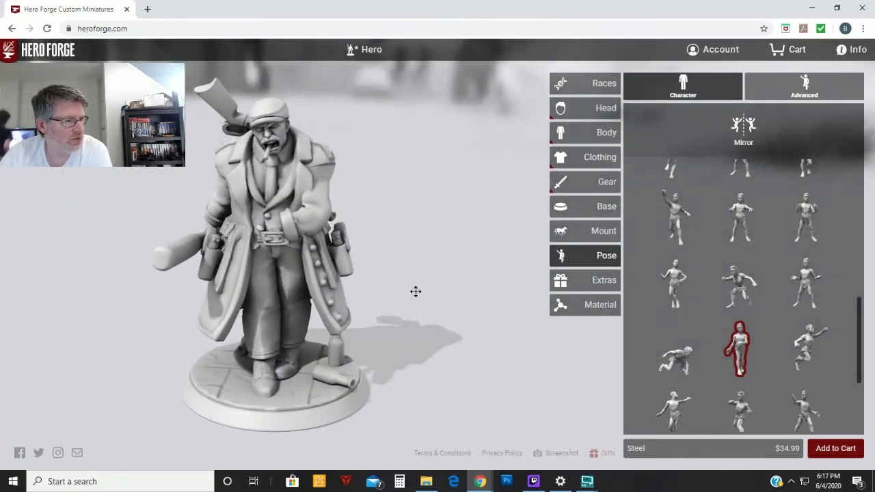
Step: Try the Up, Up, and Away!, Wave and Winding Up bat-swing poses
{"action": "left_click", "coordinate": [811, 348]}
{"action": "left_click_drag", "start_coordinate": [545, 372], "coordinate": [442, 346]}
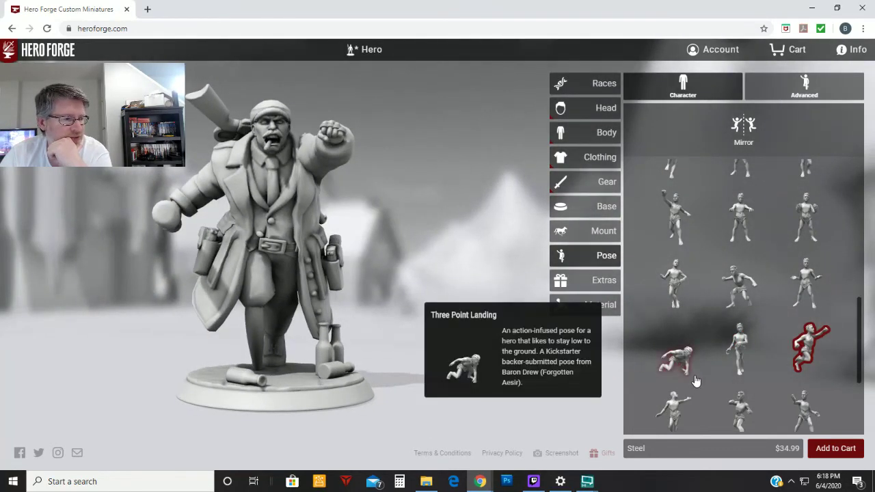
{"action": "left_click_drag", "start_coordinate": [519, 383], "coordinate": [490, 378]}
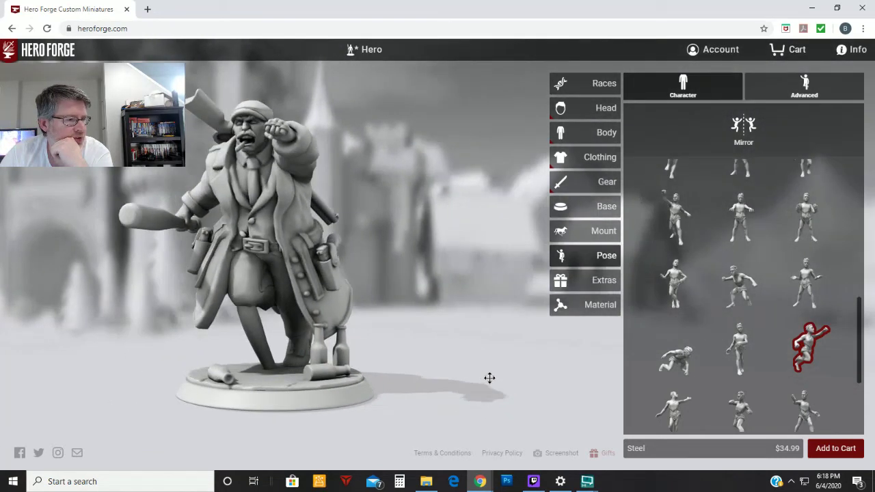
{"action": "left_click", "coordinate": [673, 410]}
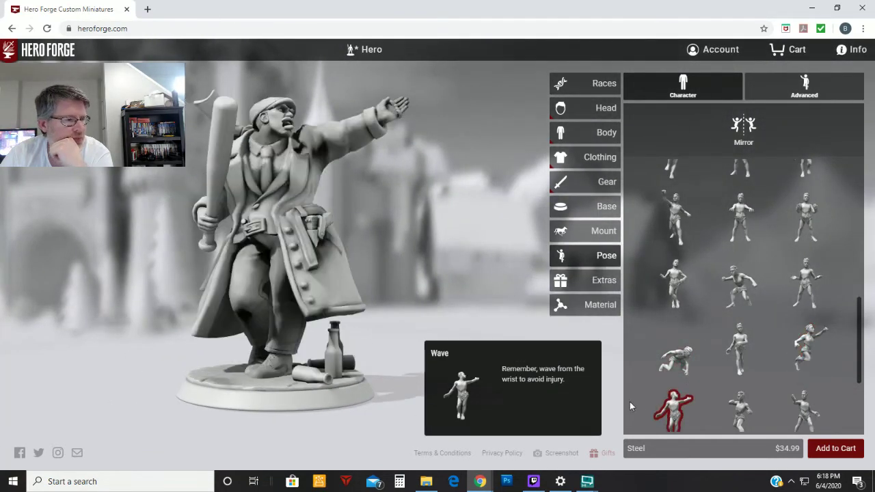
{"action": "left_click", "coordinate": [740, 409]}
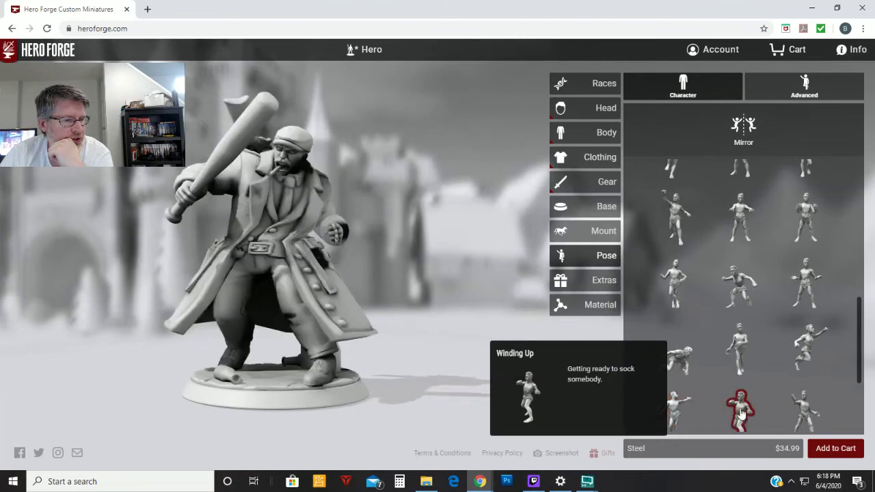
{"action": "left_click_drag", "start_coordinate": [488, 371], "coordinate": [521, 330]}
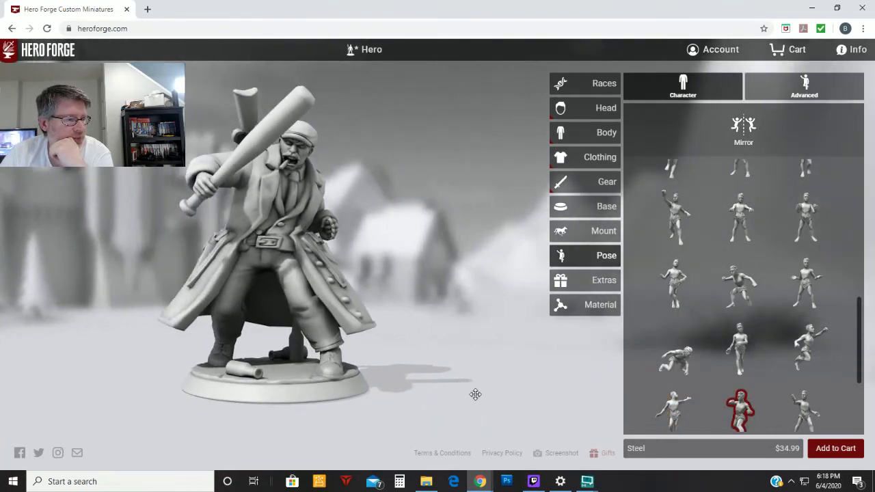
{"action": "left_click_drag", "start_coordinate": [475, 394], "coordinate": [493, 369]}
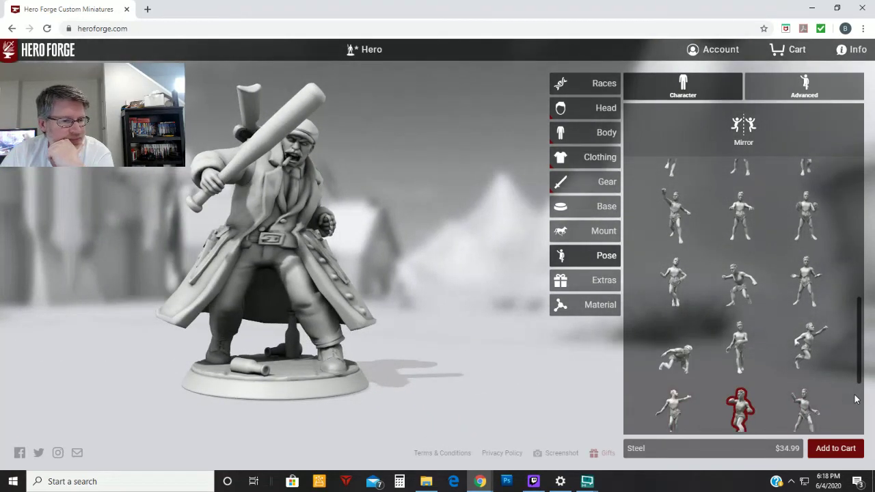
Step: Try En Garde, Pugilist, Crouching Advance and Shambling, ending on the Prone pose
{"action": "scroll", "coordinate": [856, 400], "scroll_direction": "down", "scroll_amount": 2}
{"action": "left_click", "coordinate": [814, 309]}
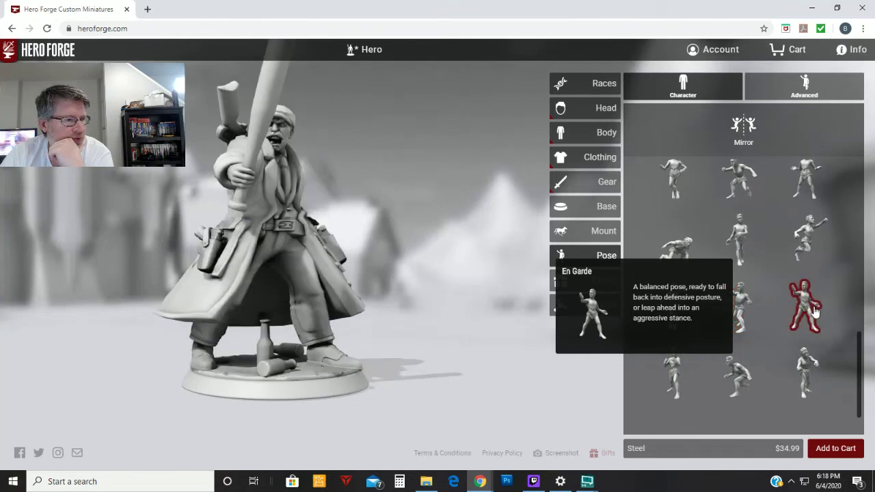
{"action": "left_click", "coordinate": [672, 383]}
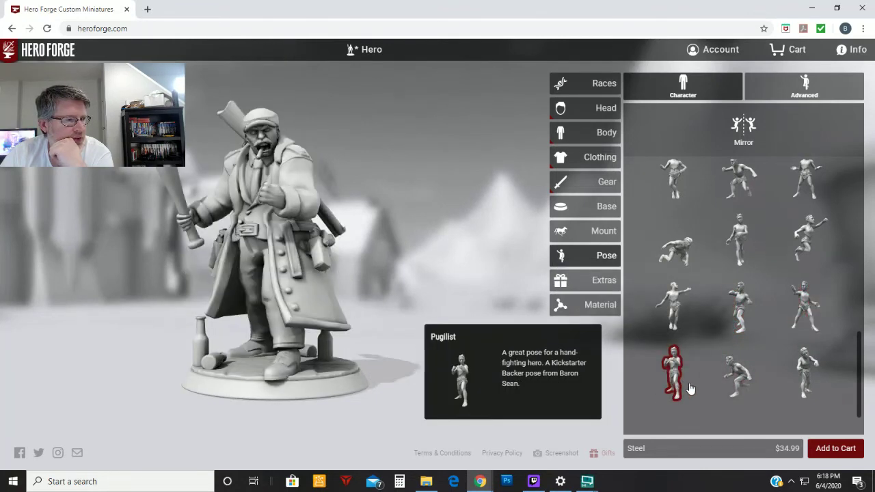
{"action": "left_click_drag", "start_coordinate": [576, 404], "coordinate": [527, 379]}
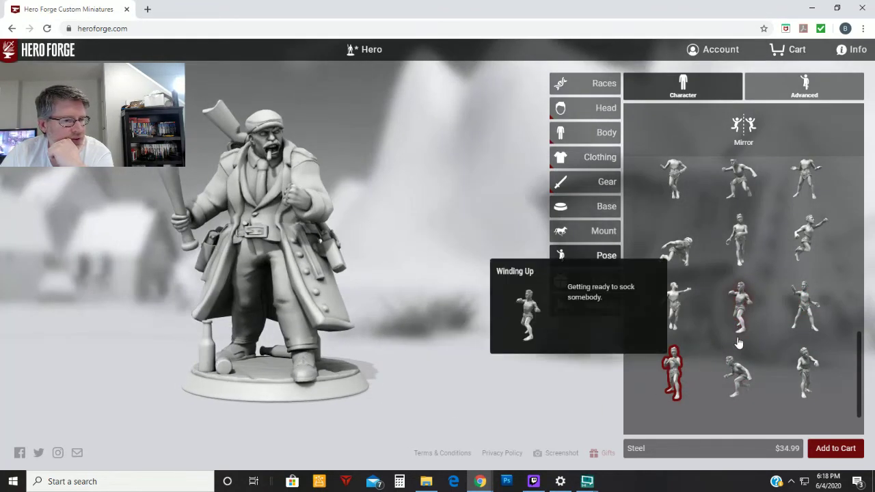
{"action": "left_click", "coordinate": [732, 373]}
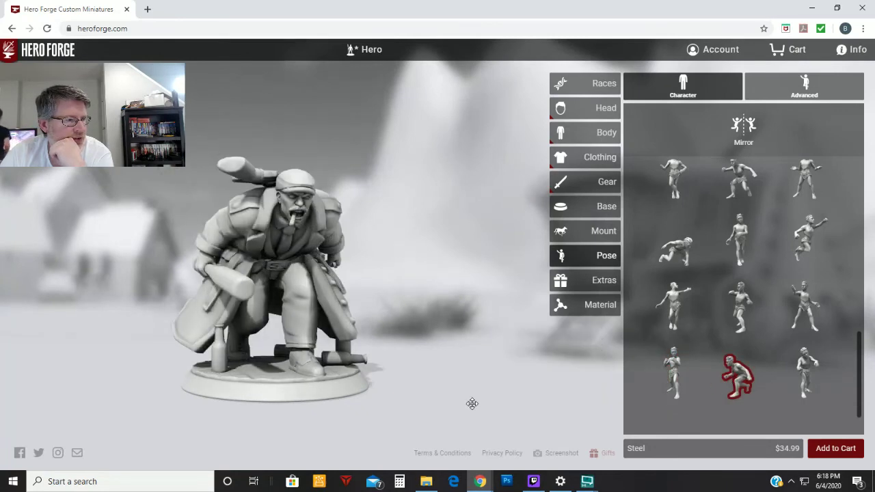
{"action": "left_click_drag", "start_coordinate": [471, 404], "coordinate": [442, 398]}
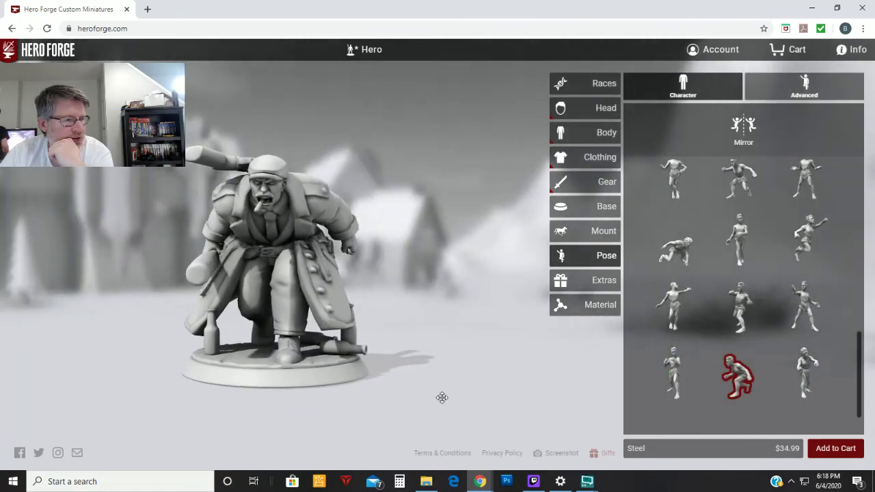
{"action": "left_click", "coordinate": [818, 382]}
{"action": "scroll", "coordinate": [797, 383], "scroll_direction": "down", "scroll_amount": 1}
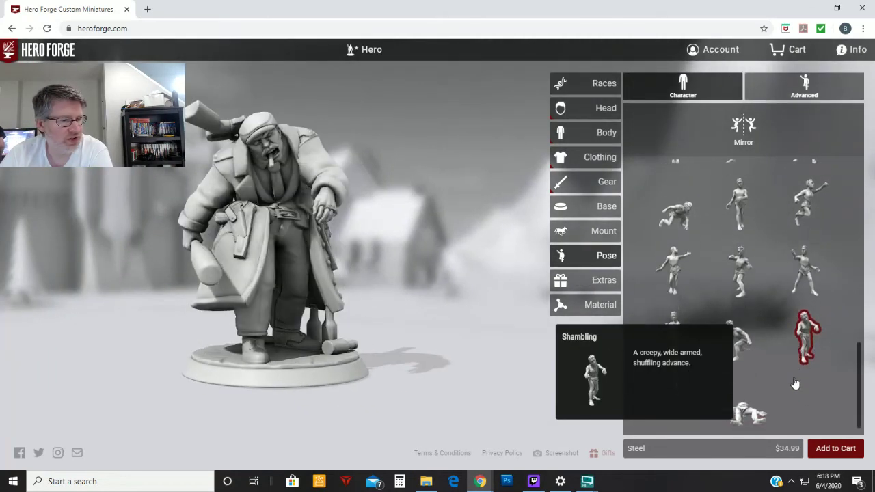
{"action": "left_click", "coordinate": [742, 405]}
{"action": "left_click_drag", "start_coordinate": [449, 309], "coordinate": [453, 412]}
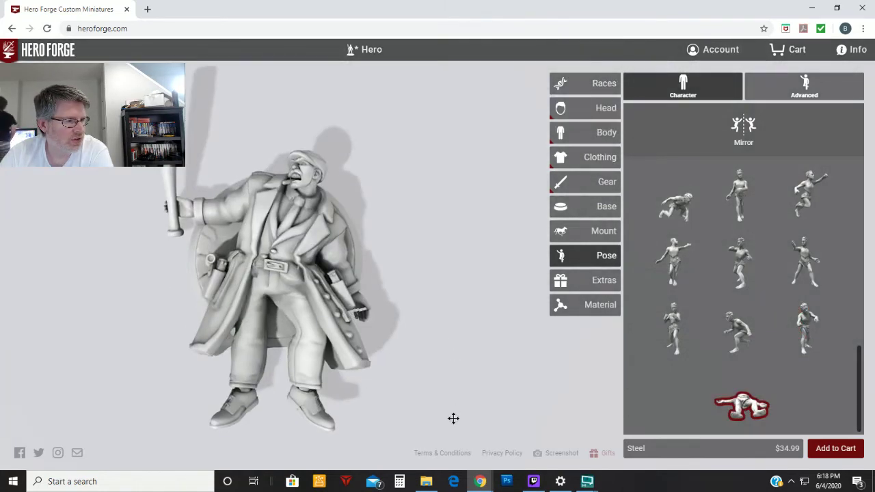
Step: Return to the Winding Up bat-swing pose and bring up the Advanced per-body-part posing controls
{"action": "left_click", "coordinate": [740, 263]}
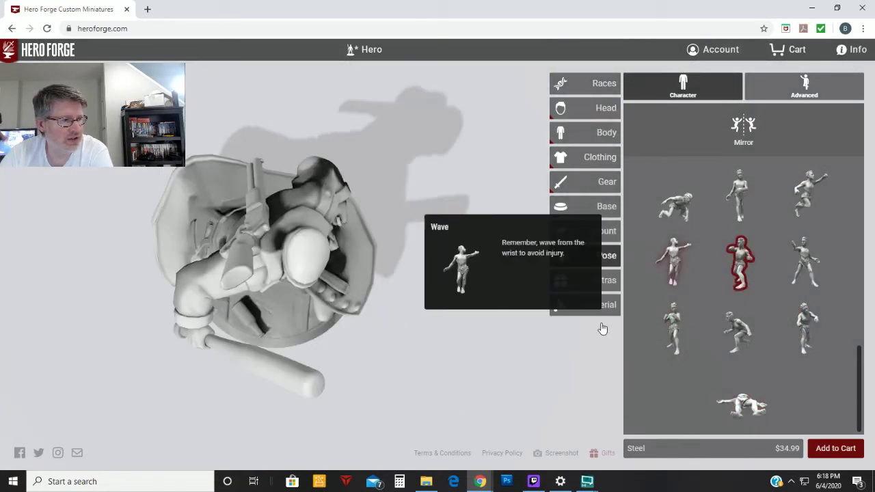
{"action": "left_click_drag", "start_coordinate": [602, 328], "coordinate": [448, 293]}
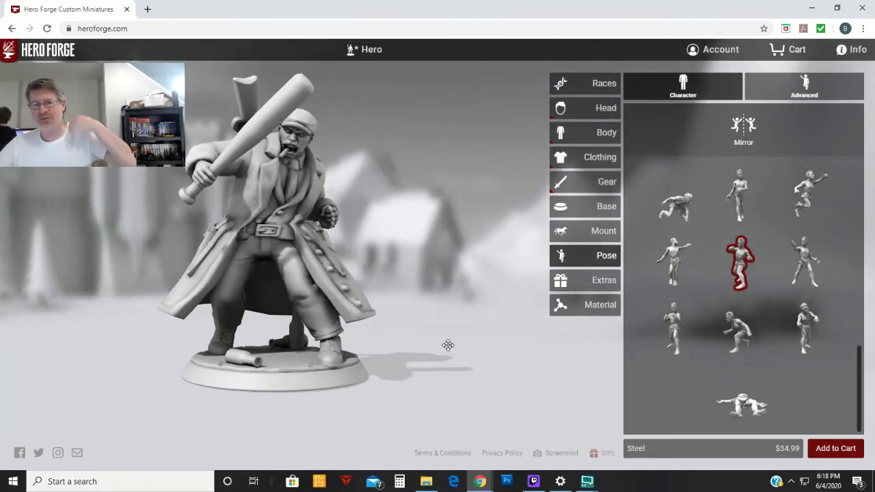
{"action": "mouse_move", "coordinate": [448, 340]}
{"action": "left_mouse_down"}
{"action": "mouse_move", "coordinate": [390, 348]}
{"action": "mouse_move", "coordinate": [445, 341]}
{"action": "left_mouse_up"}
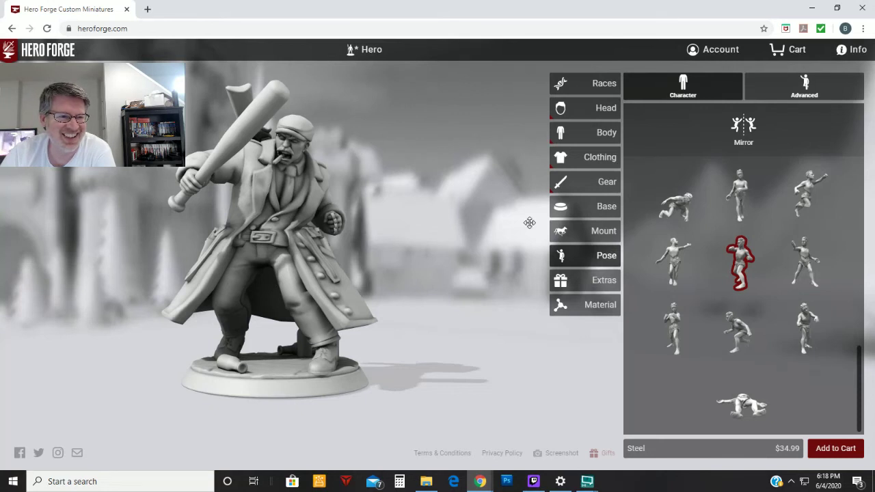
{"action": "left_click", "coordinate": [803, 88]}
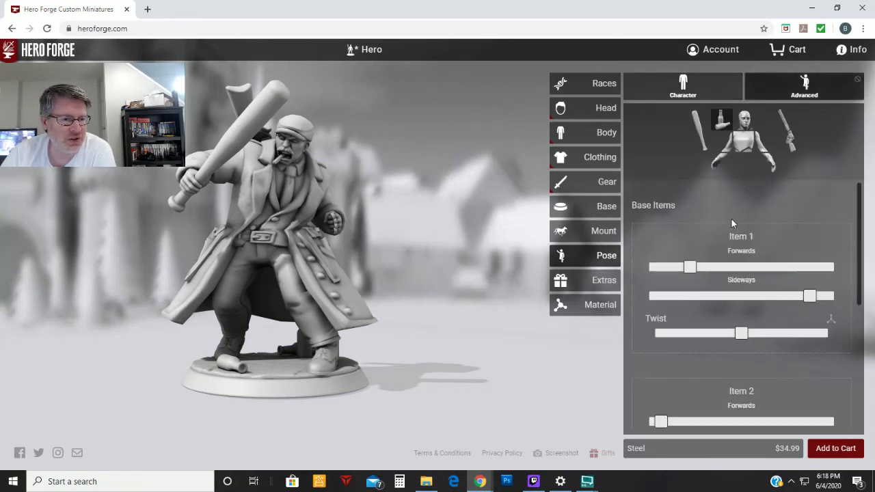
Step: Select the head, reduce its Twist and adjust its Bend to angle it differently
{"action": "left_click", "coordinate": [745, 121]}
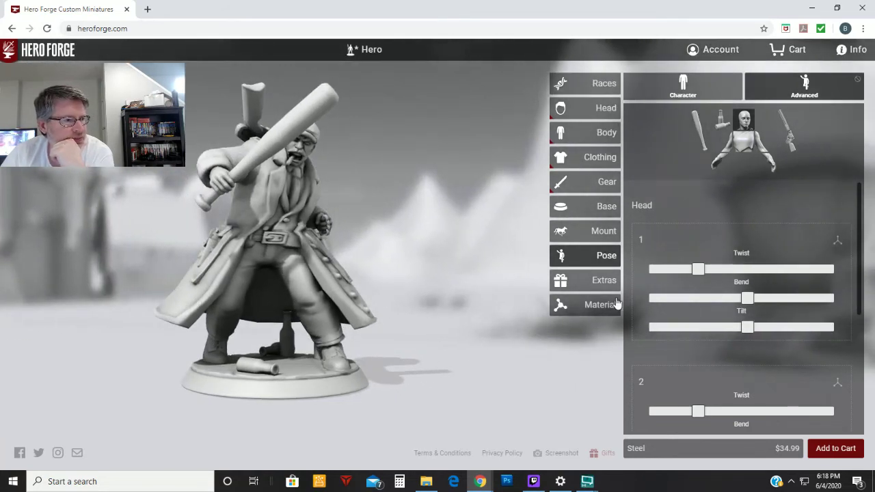
{"action": "left_click_drag", "start_coordinate": [472, 374], "coordinate": [513, 366]}
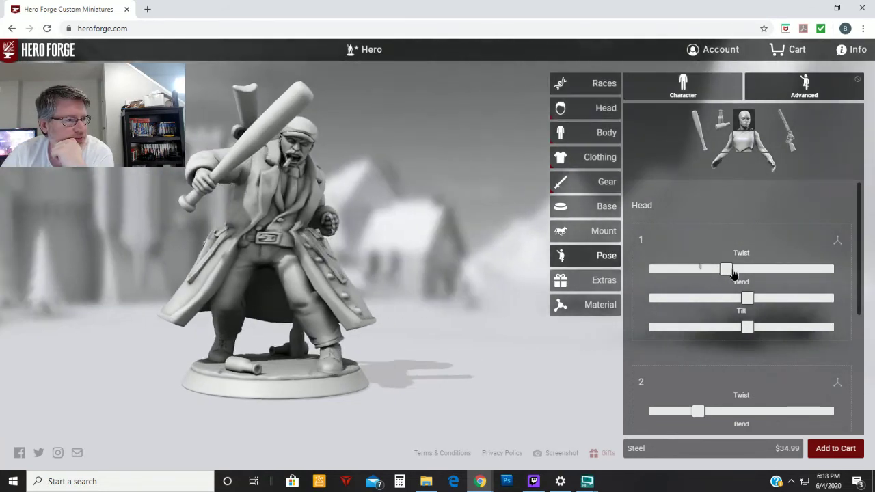
{"action": "left_click_drag", "start_coordinate": [733, 273], "coordinate": [697, 274]}
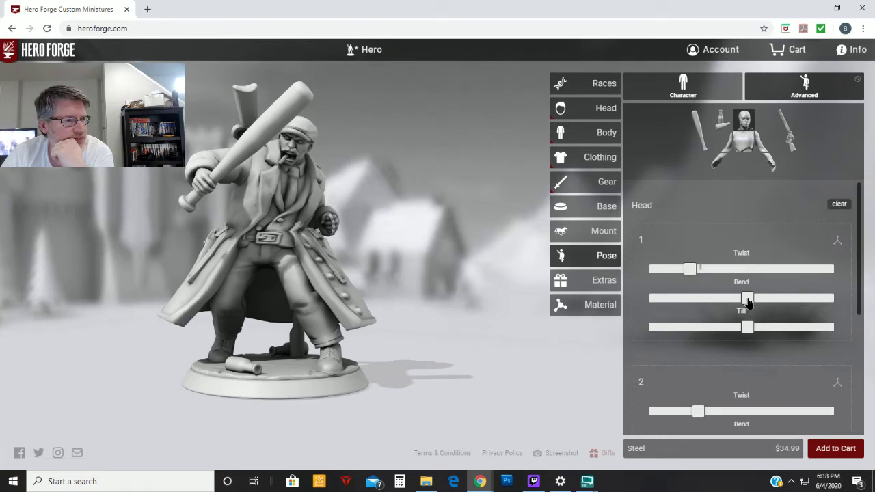
{"action": "mouse_move", "coordinate": [762, 316]}
{"action": "left_mouse_down"}
{"action": "mouse_move", "coordinate": [737, 309]}
{"action": "mouse_move", "coordinate": [770, 331]}
{"action": "left_mouse_up"}
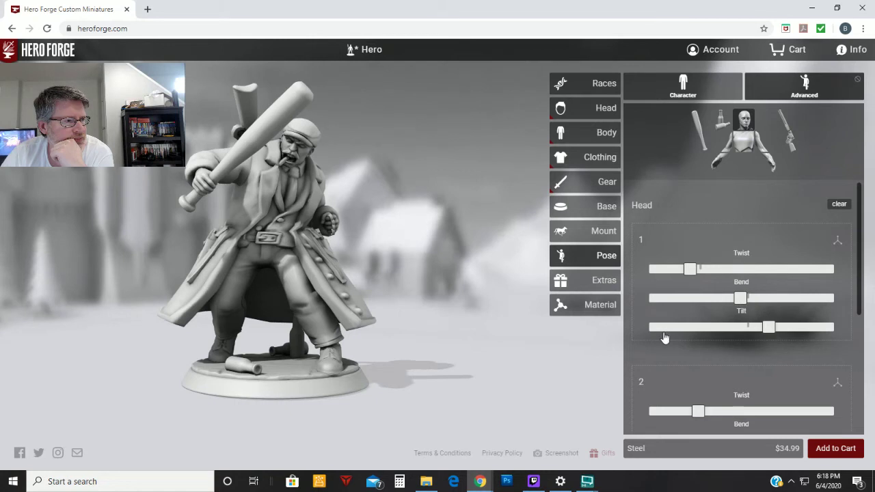
{"action": "left_click_drag", "start_coordinate": [469, 352], "coordinate": [500, 354]}
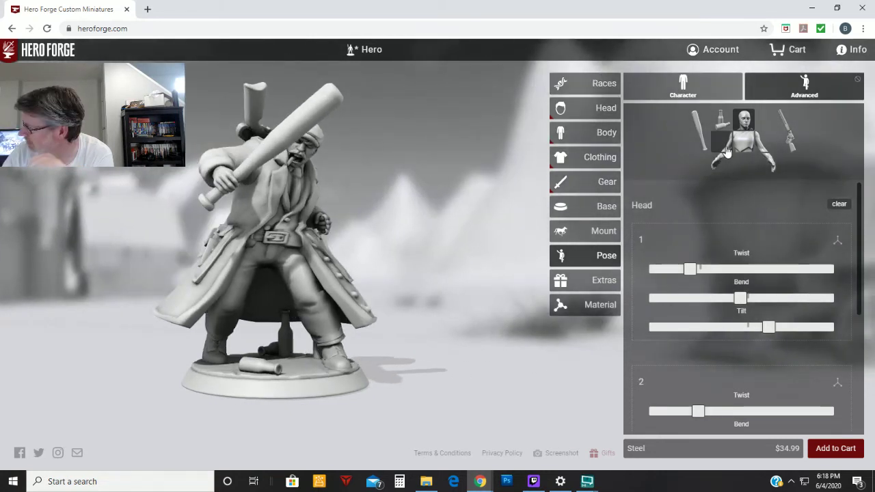
Step: Adjust the right wrist's Twist, Bend and Tilt to raise and angle the bat
{"action": "left_click", "coordinate": [698, 134]}
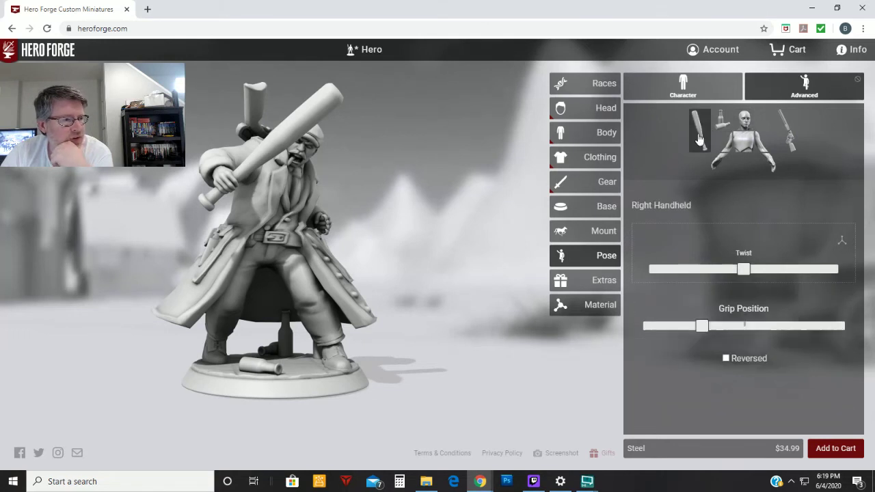
{"action": "left_click", "coordinate": [723, 166]}
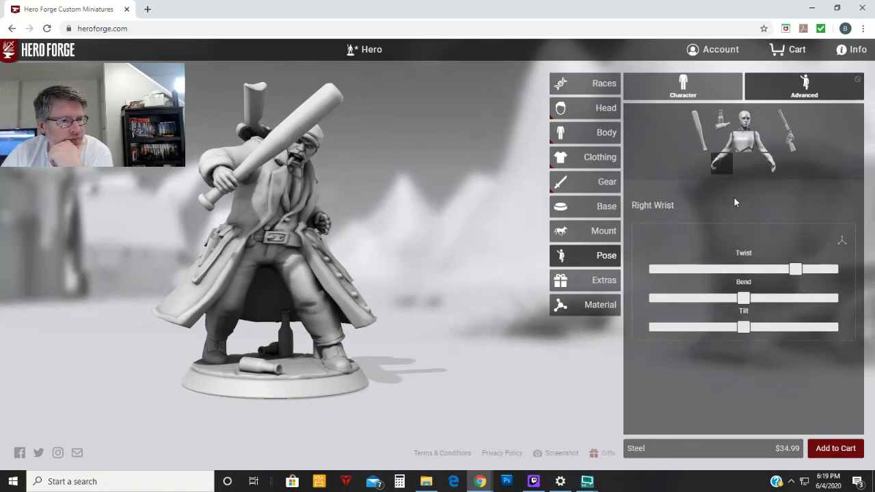
{"action": "left_click_drag", "start_coordinate": [785, 270], "coordinate": [833, 267]}
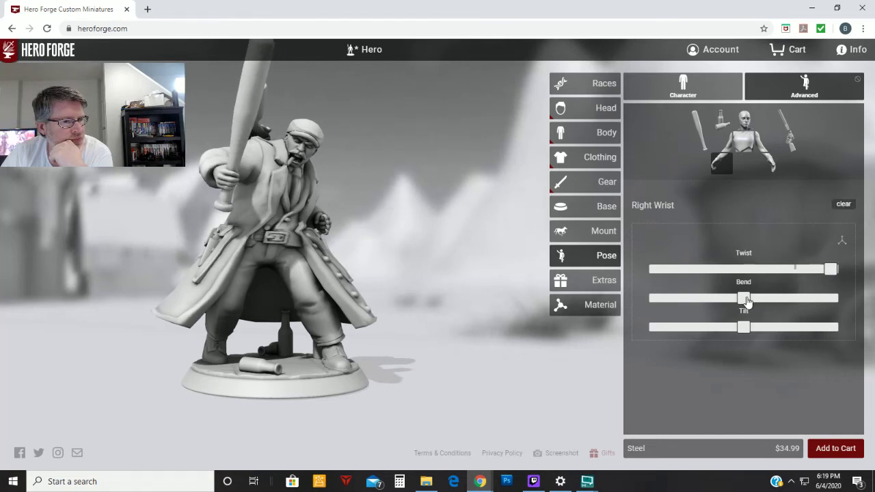
{"action": "left_click_drag", "start_coordinate": [747, 302], "coordinate": [764, 298]}
{"action": "mouse_move", "coordinate": [743, 330]}
{"action": "left_mouse_down"}
{"action": "mouse_move", "coordinate": [762, 328]}
{"action": "mouse_move", "coordinate": [732, 328]}
{"action": "left_mouse_up"}
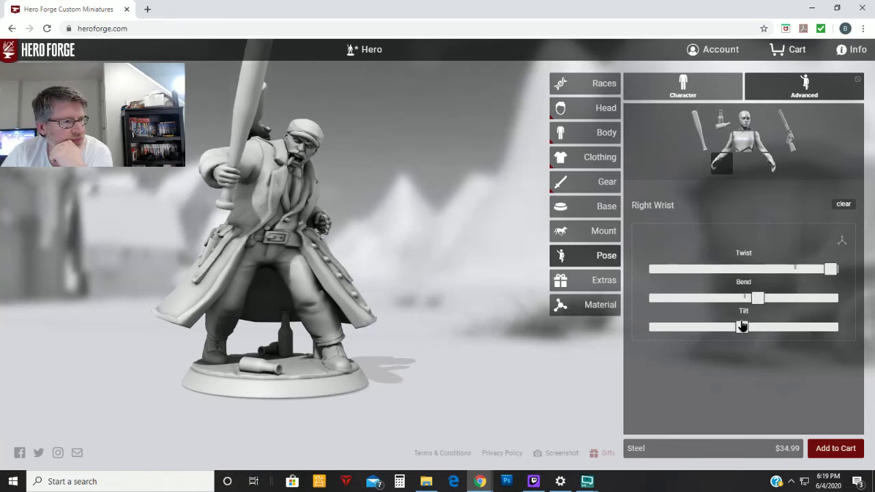
{"action": "left_click_drag", "start_coordinate": [518, 324], "coordinate": [485, 270]}
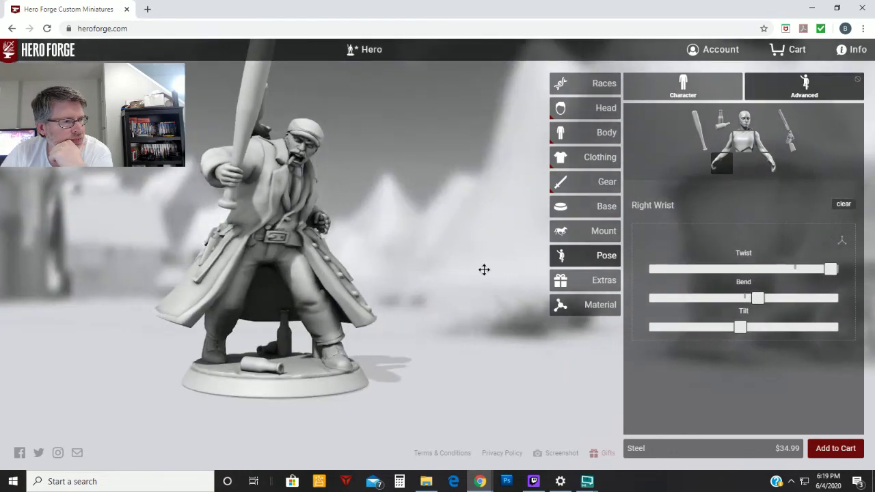
{"action": "left_click_drag", "start_coordinate": [830, 274], "coordinate": [804, 291]}
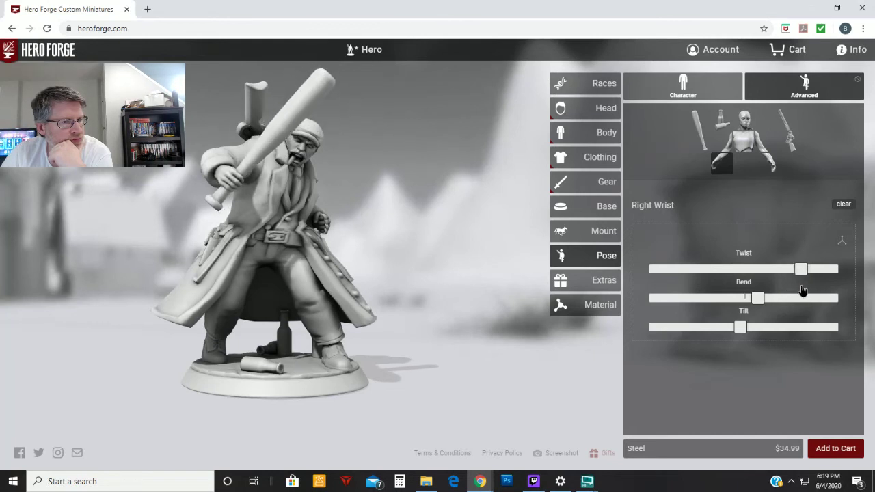
Step: Re-pose the right arm's shoulder Twist, Bend, Tilt and elbow Twist to lift the bat overhead
{"action": "left_click", "coordinate": [729, 159]}
{"action": "left_click_drag", "start_coordinate": [747, 268], "coordinate": [810, 311]}
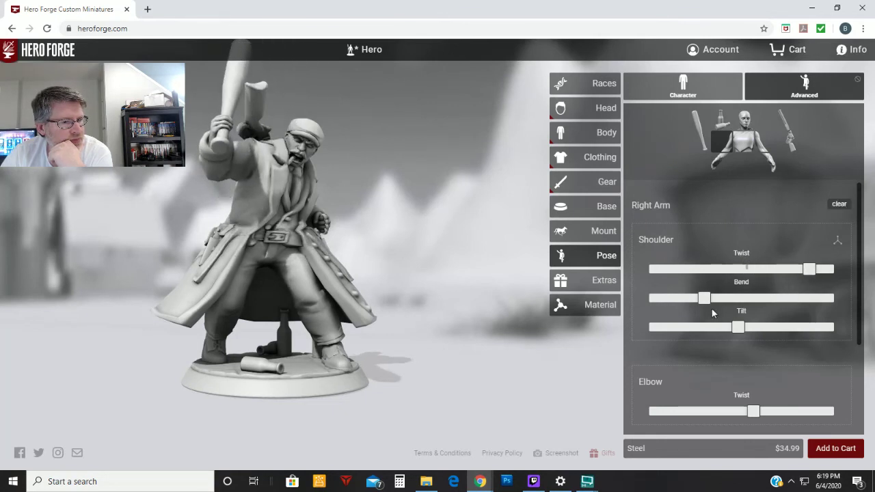
{"action": "left_click_drag", "start_coordinate": [704, 299], "coordinate": [653, 293]}
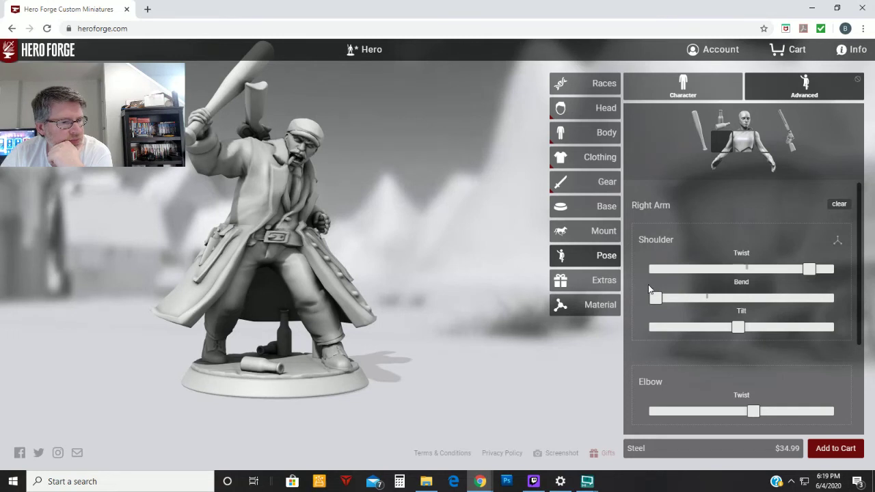
{"action": "left_click_drag", "start_coordinate": [738, 328], "coordinate": [761, 332]}
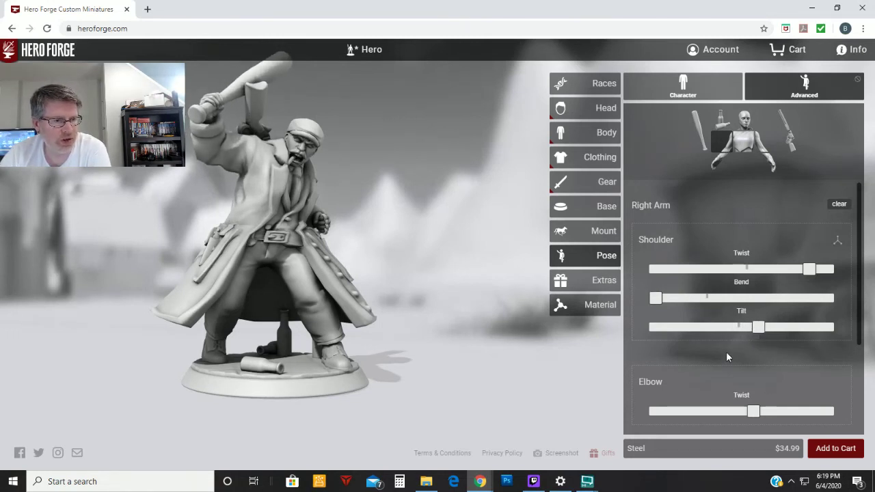
{"action": "mouse_move", "coordinate": [760, 419]}
{"action": "left_mouse_down"}
{"action": "mouse_move", "coordinate": [851, 418]}
{"action": "mouse_move", "coordinate": [739, 415]}
{"action": "mouse_move", "coordinate": [748, 412]}
{"action": "left_mouse_up"}
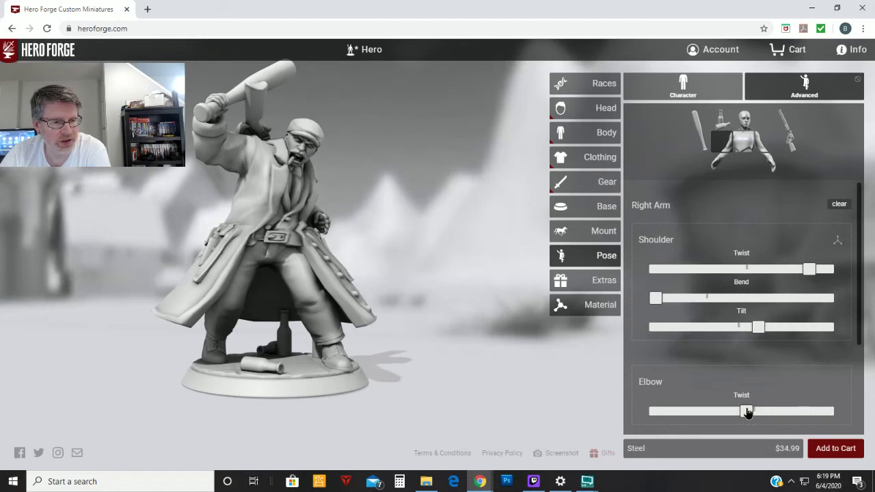
Step: Change the back-slung rifle's Twist so it hangs upright along the spine
{"action": "left_click", "coordinate": [789, 134]}
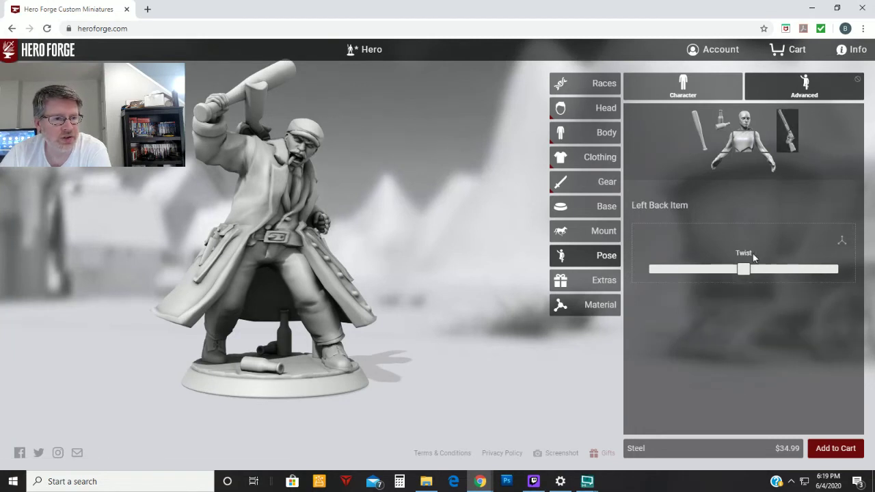
{"action": "left_click_drag", "start_coordinate": [741, 273], "coordinate": [761, 273]}
{"action": "left_click_drag", "start_coordinate": [574, 278], "coordinate": [291, 342]}
{"action": "left_click_drag", "start_coordinate": [332, 365], "coordinate": [362, 279]}
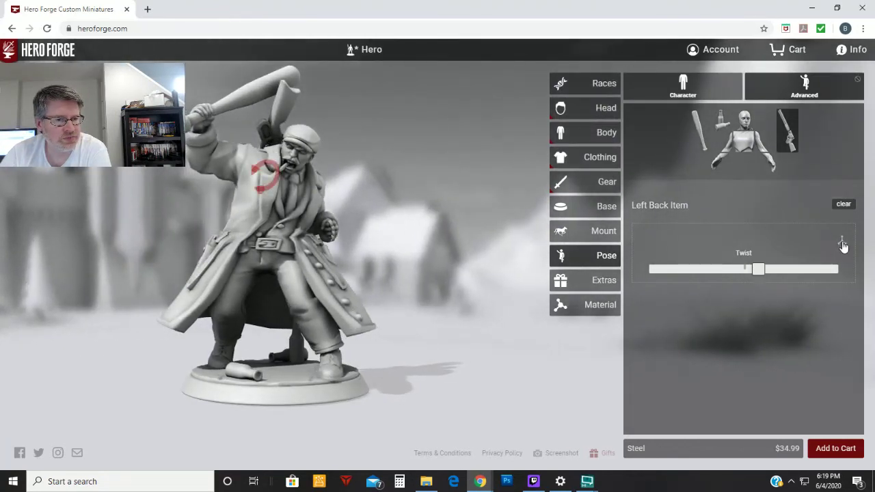
{"action": "left_click_drag", "start_coordinate": [300, 217], "coordinate": [236, 226]}
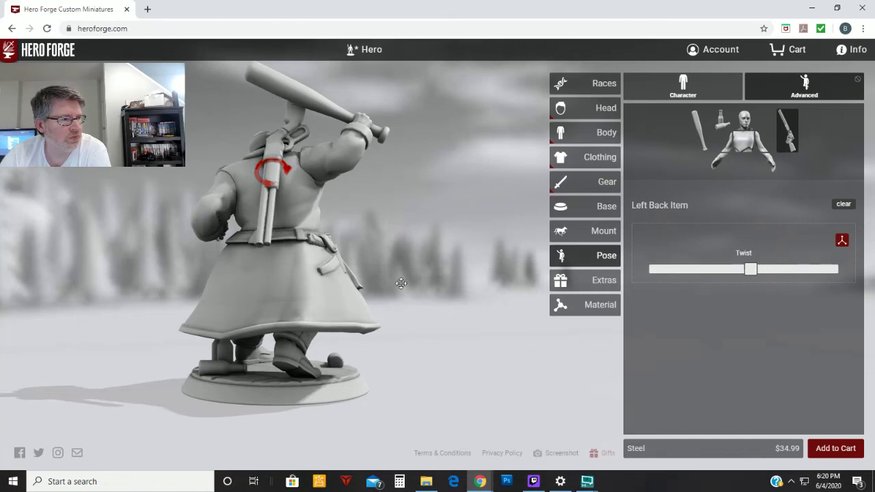
{"action": "left_click_drag", "start_coordinate": [401, 287], "coordinate": [36, 284]}
{"action": "left_click_drag", "start_coordinate": [194, 294], "coordinate": [375, 290]}
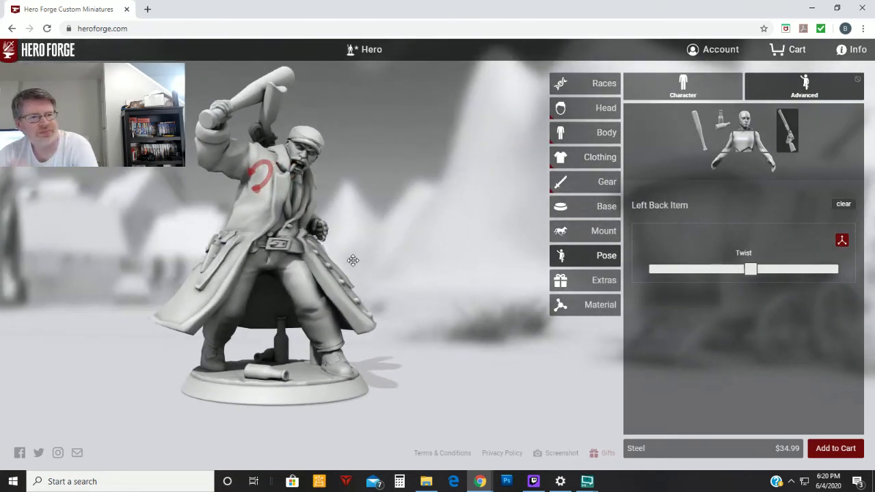
Step: Slide the first and second bottles to new positions on the base
{"action": "left_click", "coordinate": [723, 127]}
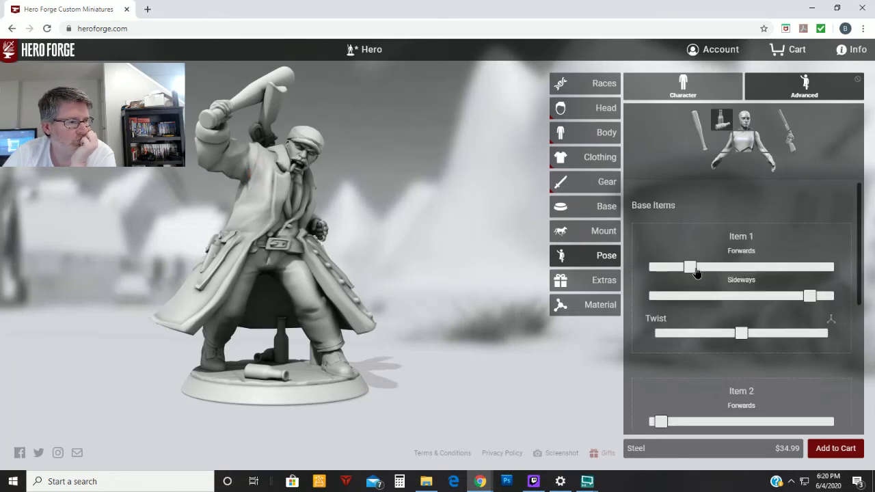
{"action": "mouse_move", "coordinate": [696, 274]}
{"action": "left_mouse_down"}
{"action": "mouse_move", "coordinate": [731, 274]}
{"action": "mouse_move", "coordinate": [683, 275]}
{"action": "left_mouse_up"}
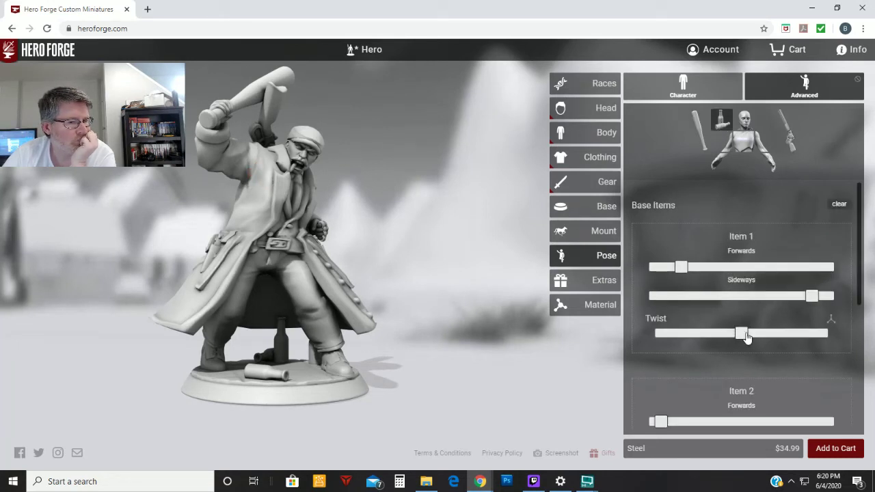
{"action": "left_click_drag", "start_coordinate": [658, 423], "coordinate": [809, 421]}
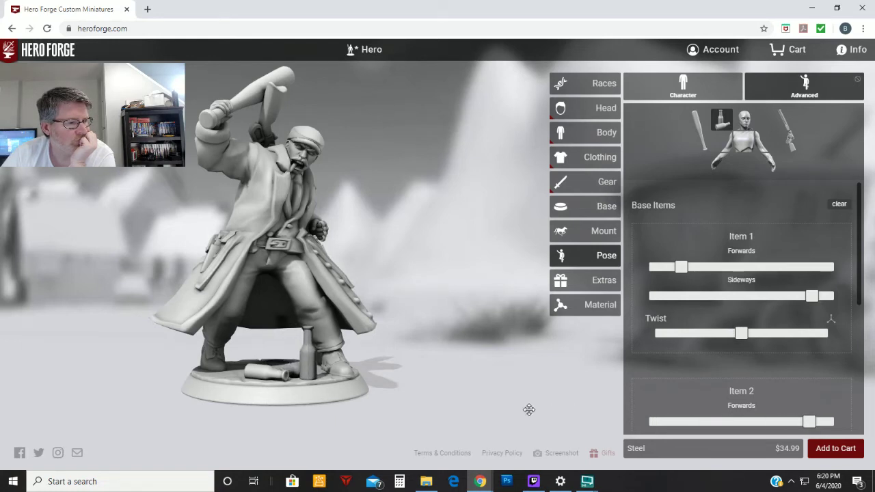
{"action": "scroll", "coordinate": [540, 406], "scroll_direction": "down", "scroll_amount": 2}
{"action": "left_click_drag", "start_coordinate": [521, 405], "coordinate": [502, 391]}
Step: Move the third base item backwards and sideways, then twist it
{"action": "scroll", "coordinate": [780, 348], "scroll_direction": "down", "scroll_amount": 3}
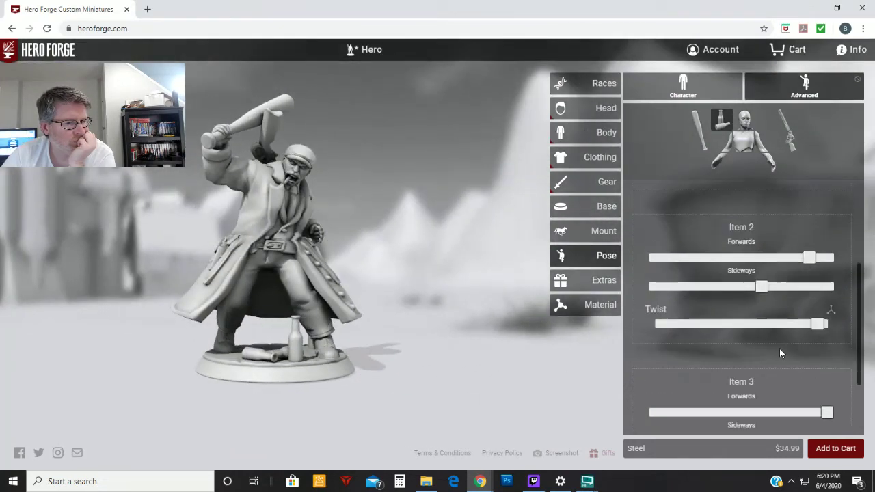
{"action": "left_click_drag", "start_coordinate": [828, 358], "coordinate": [692, 383]}
{"action": "left_click", "coordinate": [703, 387]}
{"action": "left_click_drag", "start_coordinate": [735, 424], "coordinate": [782, 426]}
{"action": "left_click_drag", "start_coordinate": [366, 398], "coordinate": [166, 392]}
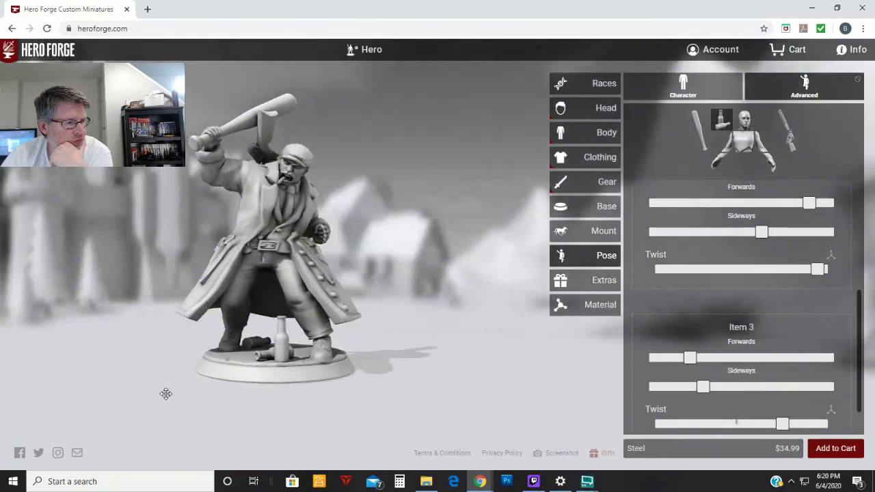
{"action": "left_click_drag", "start_coordinate": [354, 385], "coordinate": [389, 343]}
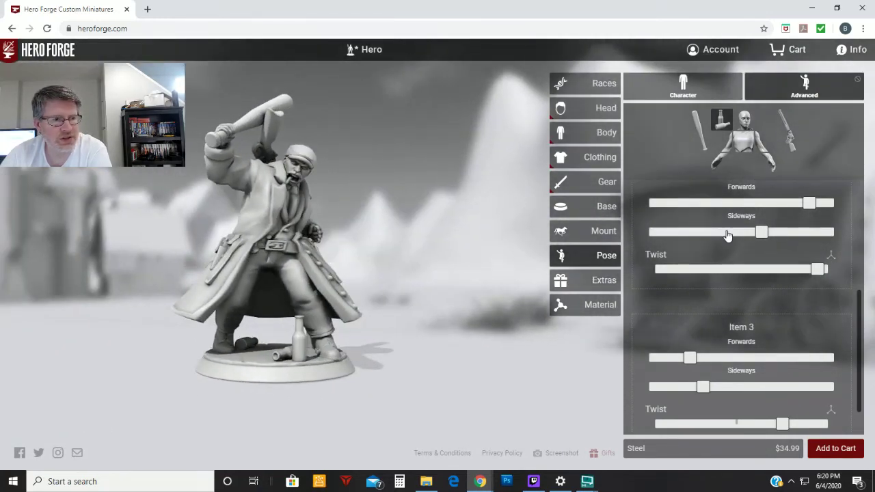
{"action": "left_click", "coordinate": [746, 146]}
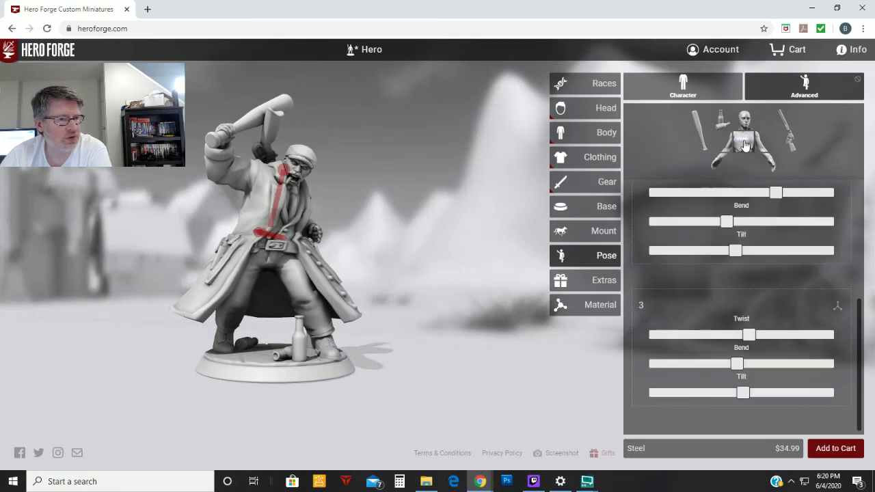
Step: Lower the Torso 1 Bend slightly so the upper body leans into the swing
{"action": "scroll", "coordinate": [753, 258], "scroll_direction": "up", "scroll_amount": 3}
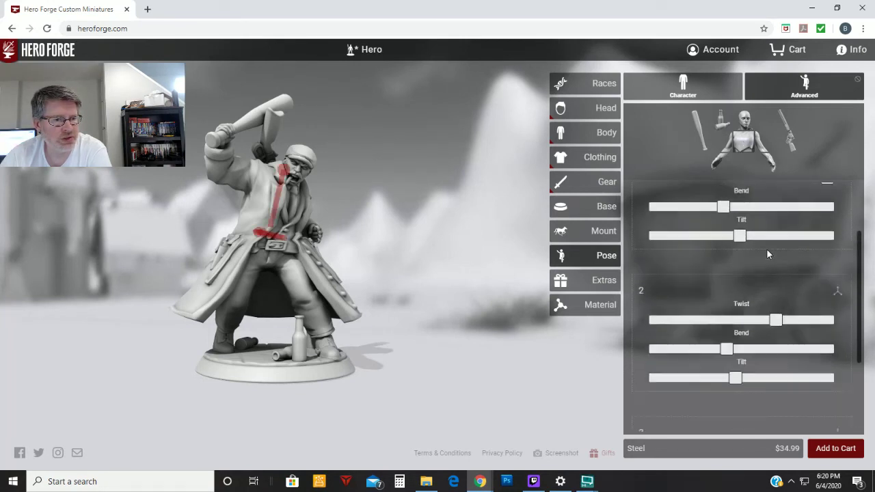
{"action": "left_click_drag", "start_coordinate": [723, 298], "coordinate": [744, 330]}
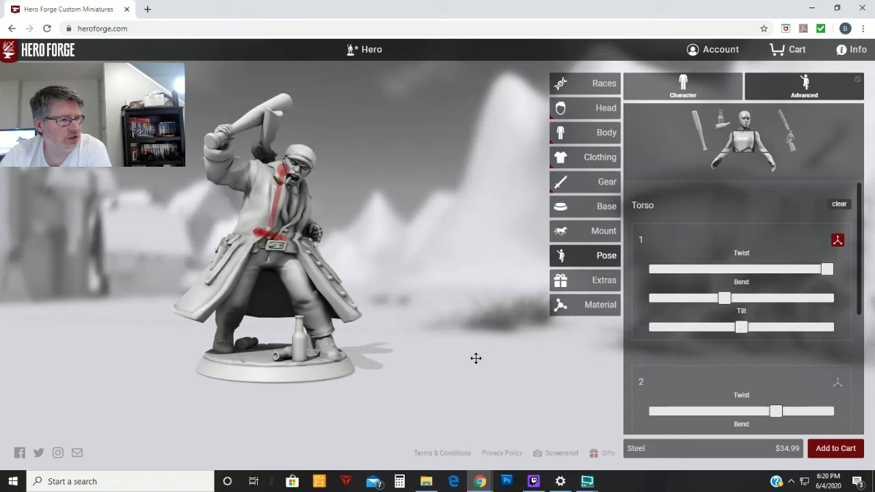
{"action": "left_click_drag", "start_coordinate": [481, 357], "coordinate": [428, 353]}
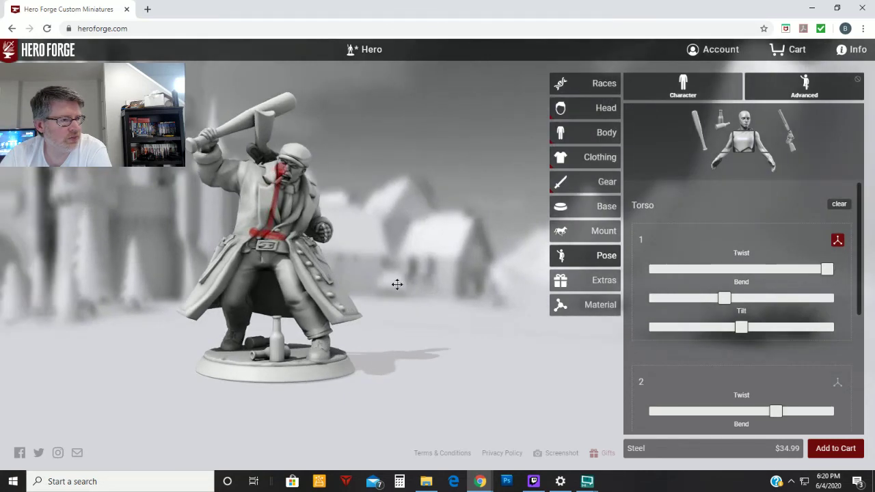
{"action": "left_click_drag", "start_coordinate": [393, 248], "coordinate": [360, 237]}
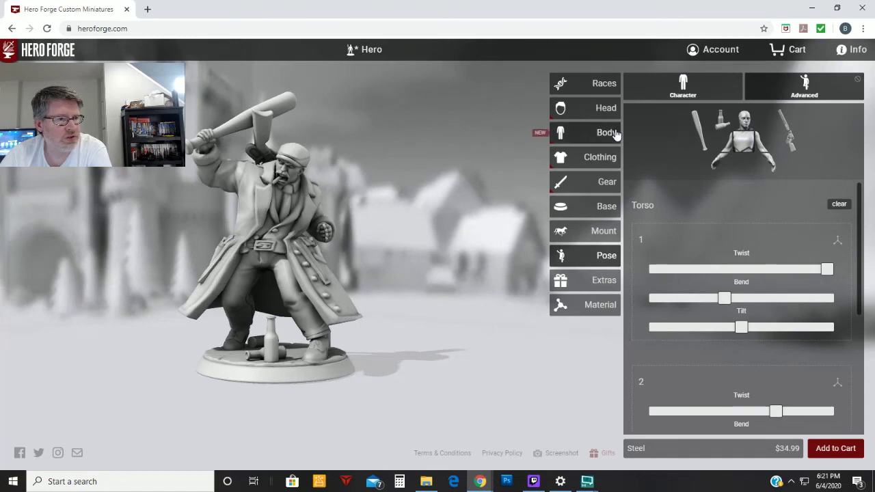
{"action": "scroll", "coordinate": [296, 189], "scroll_direction": "up", "scroll_amount": 3}
{"action": "scroll", "coordinate": [296, 189], "scroll_direction": "up", "scroll_amount": 3}
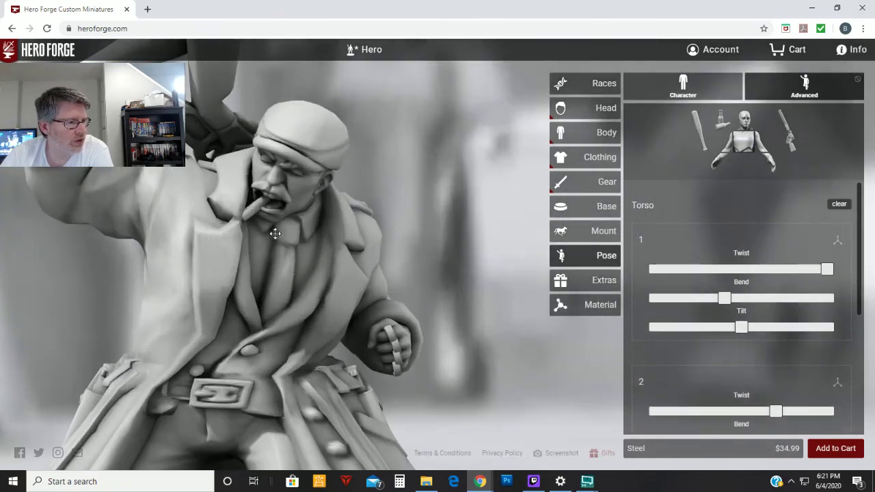
{"action": "left_click", "coordinate": [588, 111]}
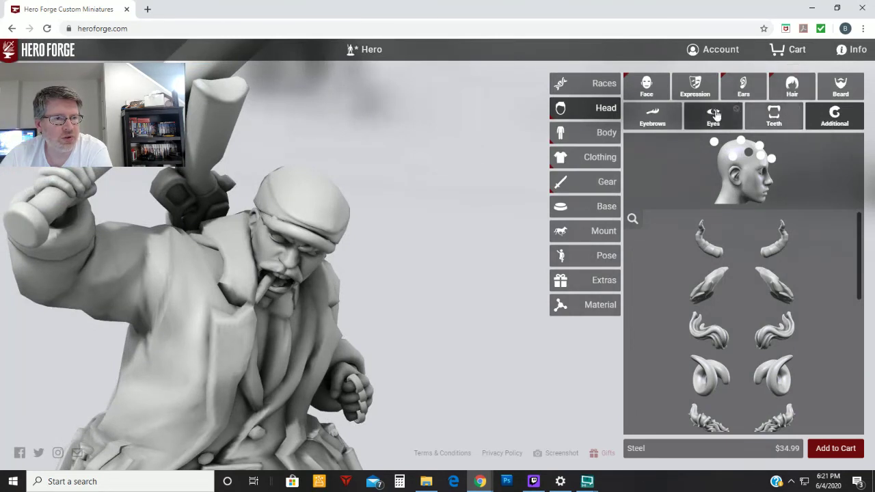
{"action": "left_click", "coordinate": [593, 133]}
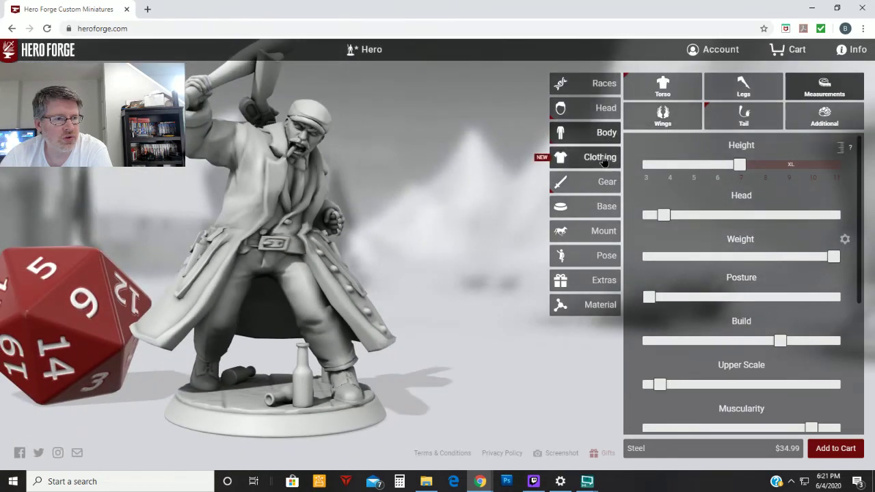
{"action": "left_click", "coordinate": [595, 158]}
{"action": "left_click", "coordinate": [600, 183]}
{"action": "left_click", "coordinate": [744, 115]}
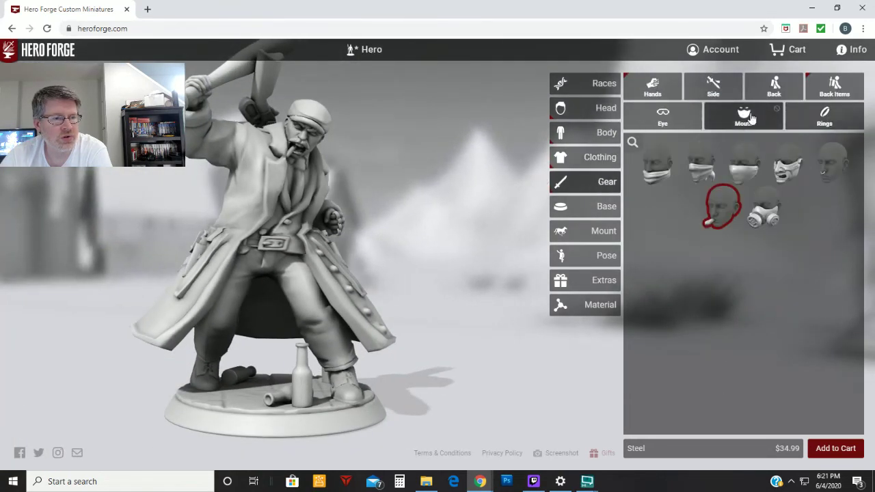
{"action": "left_click", "coordinate": [719, 207]}
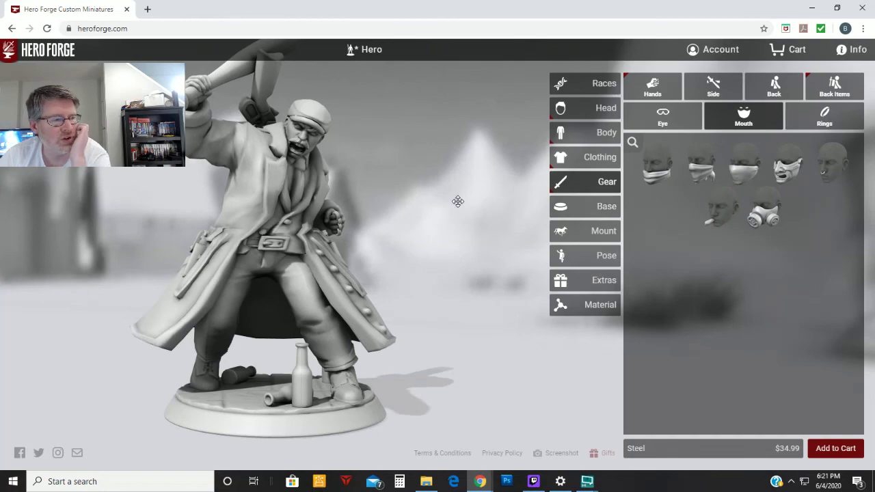
{"action": "left_click_drag", "start_coordinate": [462, 225], "coordinate": [500, 173]}
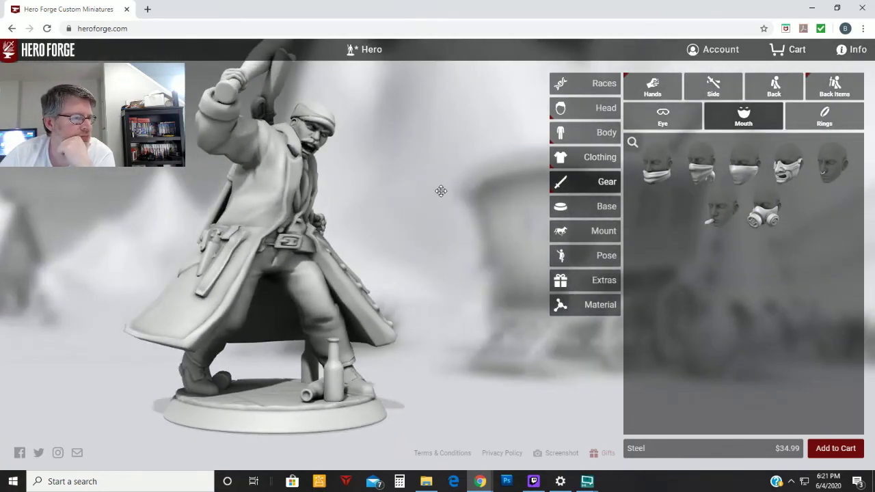
{"action": "left_click_drag", "start_coordinate": [443, 207], "coordinate": [371, 210]}
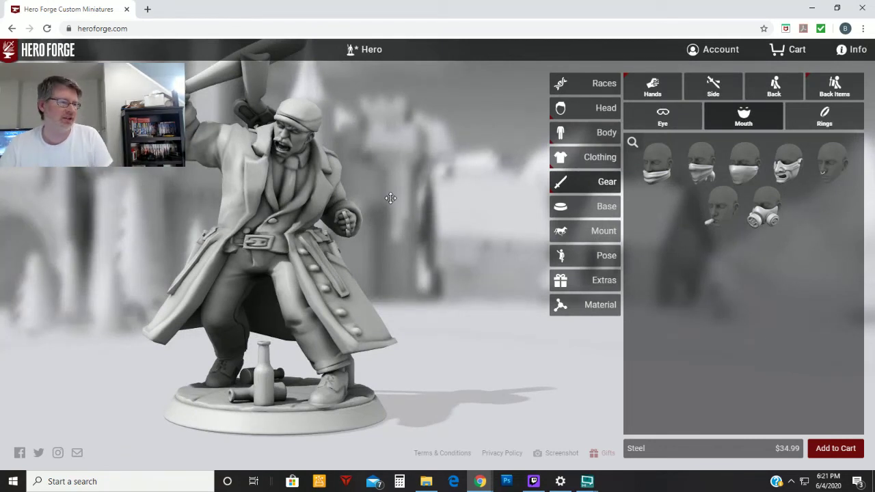
{"action": "left_click_drag", "start_coordinate": [390, 198], "coordinate": [377, 199]}
{"action": "scroll", "coordinate": [381, 237], "scroll_direction": "up", "scroll_amount": 5}
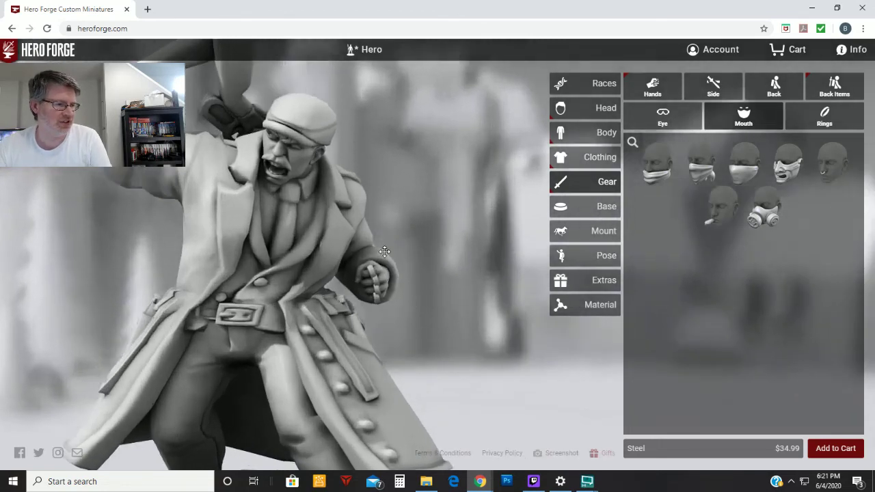
{"action": "left_click_drag", "start_coordinate": [439, 374], "coordinate": [181, 271]}
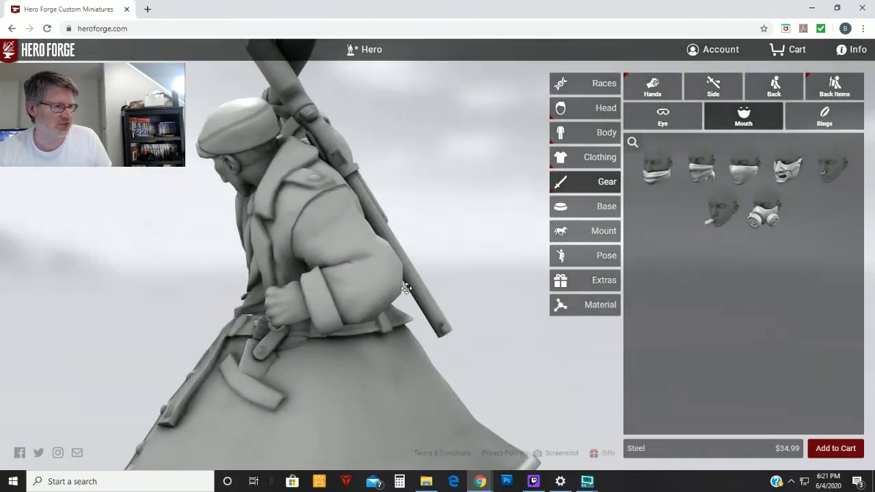
{"action": "left_click_drag", "start_coordinate": [458, 305], "coordinate": [268, 292]}
{"action": "left_click_drag", "start_coordinate": [451, 305], "coordinate": [195, 290]}
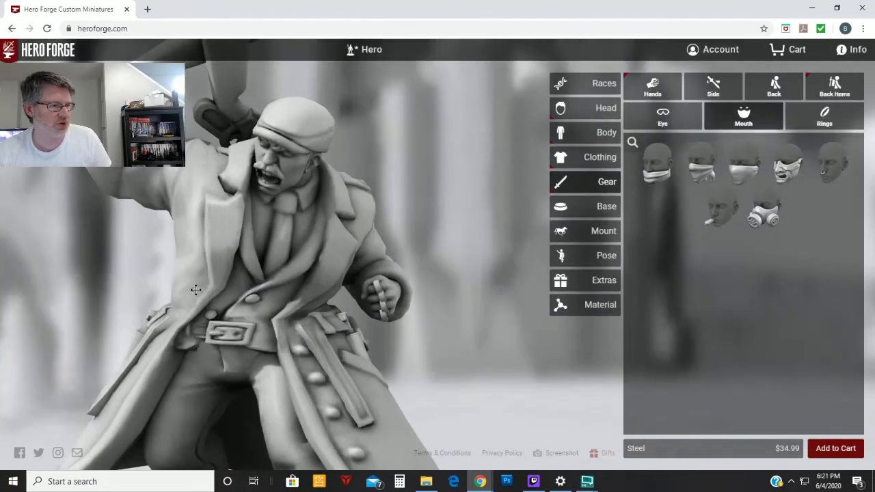
{"action": "left_click_drag", "start_coordinate": [315, 314], "coordinate": [357, 240]}
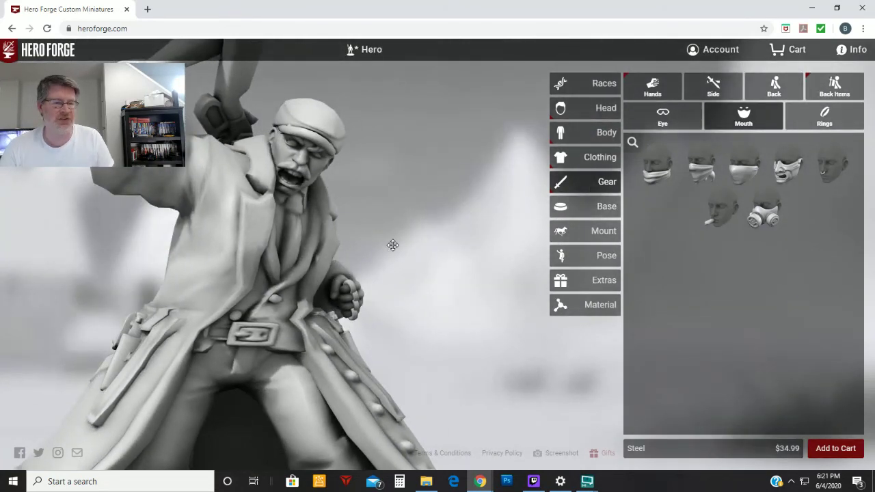
Step: Compare Plastic, Premium Plastic, Steel and Bronze materials, ending on Bronze at $99.99
{"action": "left_click", "coordinate": [597, 282]}
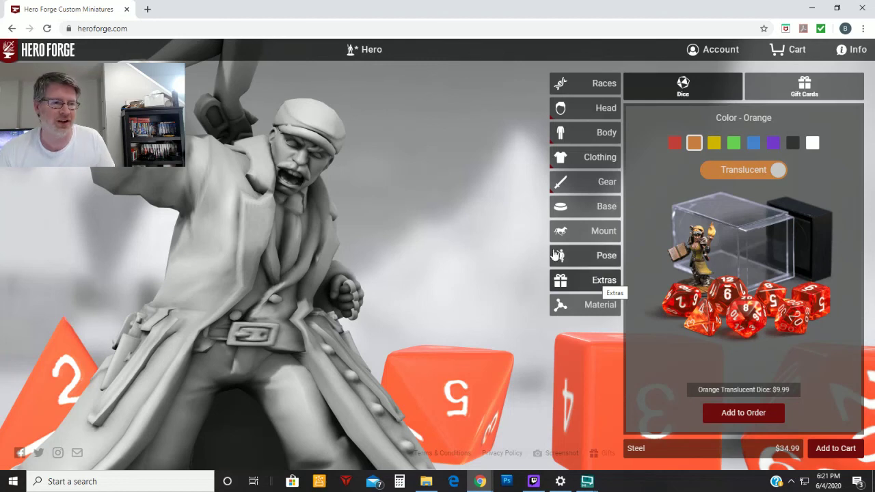
{"action": "left_click", "coordinate": [595, 305]}
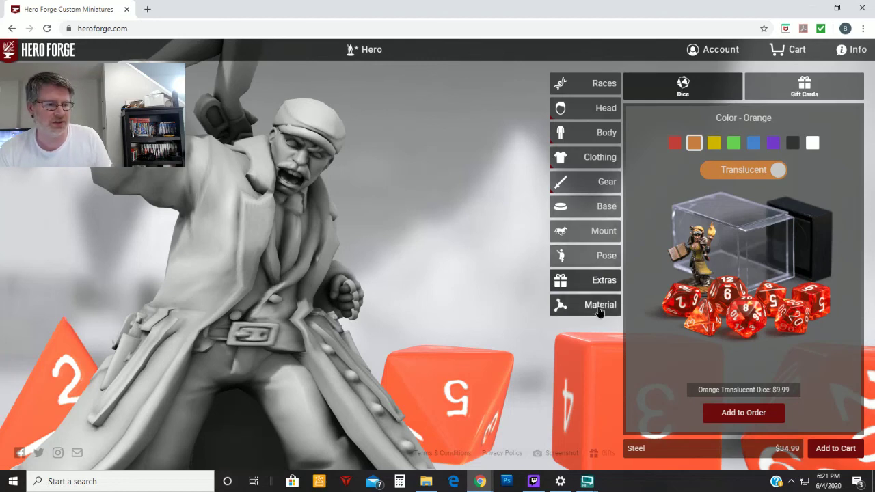
{"action": "left_click", "coordinate": [649, 88]}
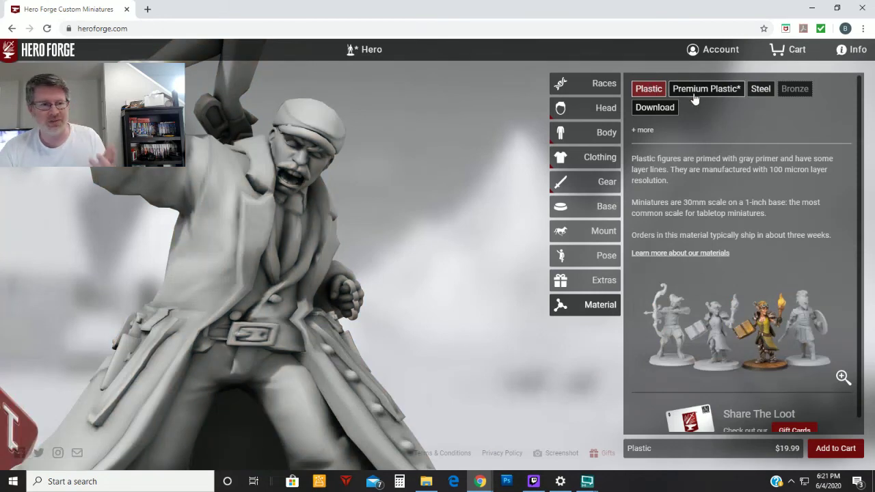
{"action": "left_click", "coordinate": [719, 91]}
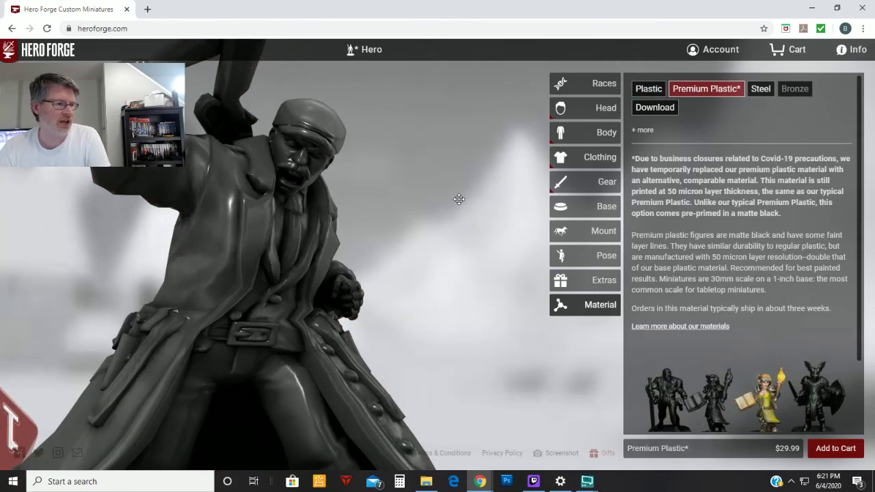
{"action": "left_click", "coordinate": [761, 89]}
{"action": "scroll", "coordinate": [406, 245], "scroll_direction": "down", "scroll_amount": 3}
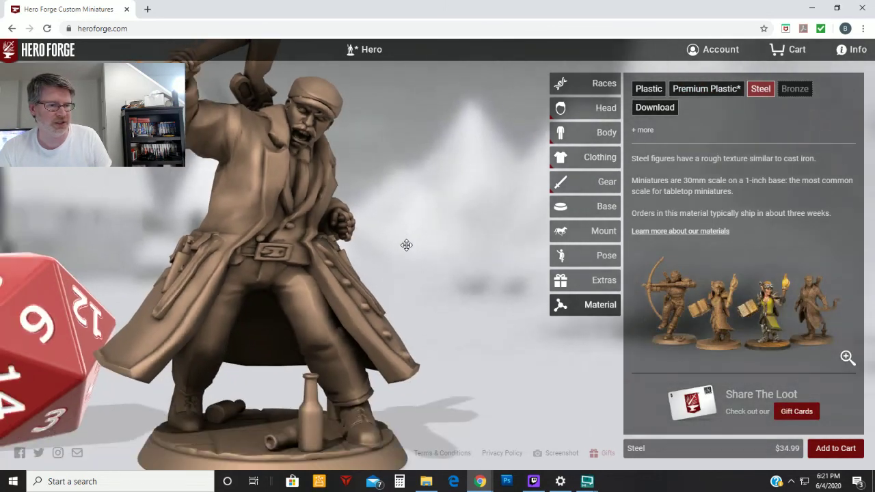
{"action": "scroll", "coordinate": [407, 245], "scroll_direction": "up", "scroll_amount": 4}
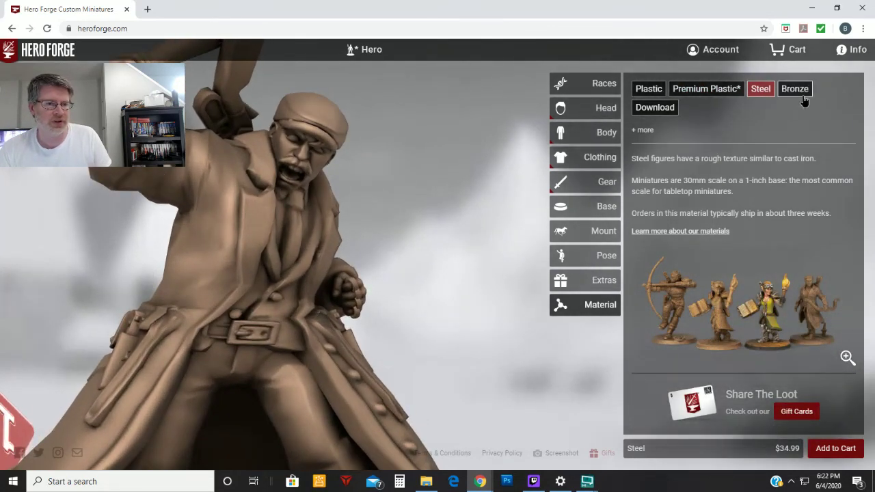
{"action": "left_click", "coordinate": [800, 95]}
{"action": "scroll", "coordinate": [422, 238], "scroll_direction": "down", "scroll_amount": 3}
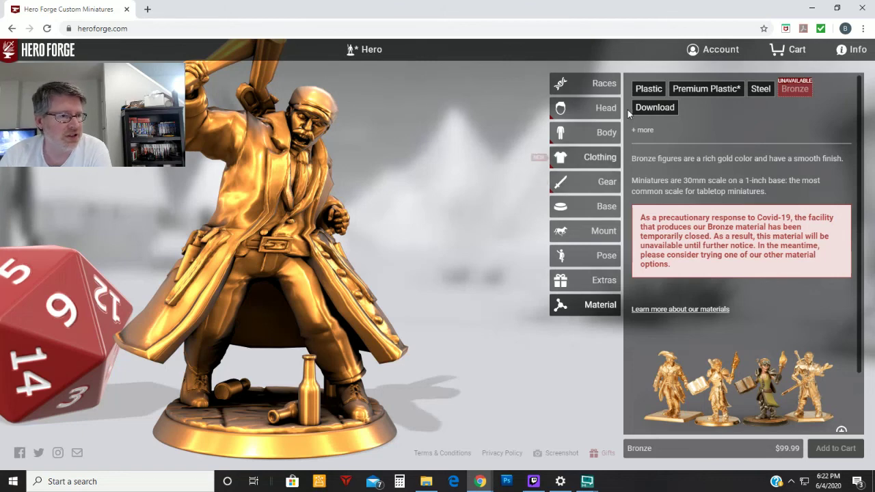
Step: Preview Plastic and Premium Plastic, then choose the $7.99 Download material and inspect the green figure
{"action": "left_click", "coordinate": [654, 91]}
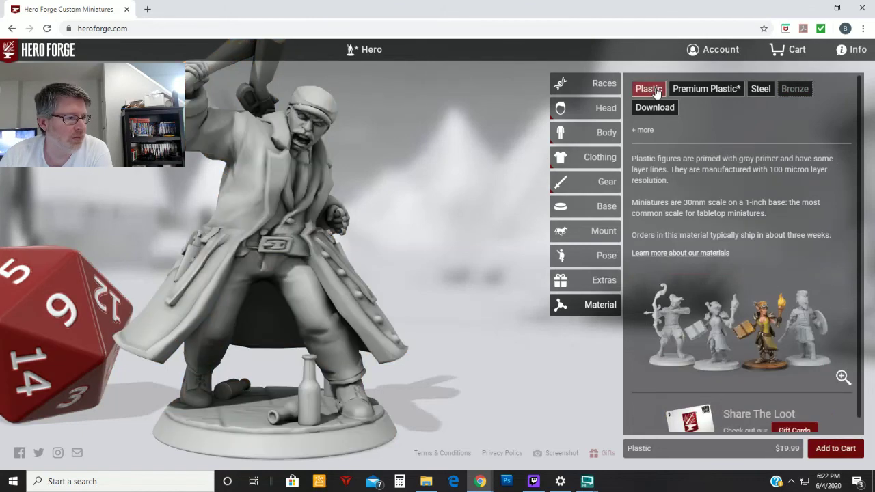
{"action": "left_click", "coordinate": [690, 93]}
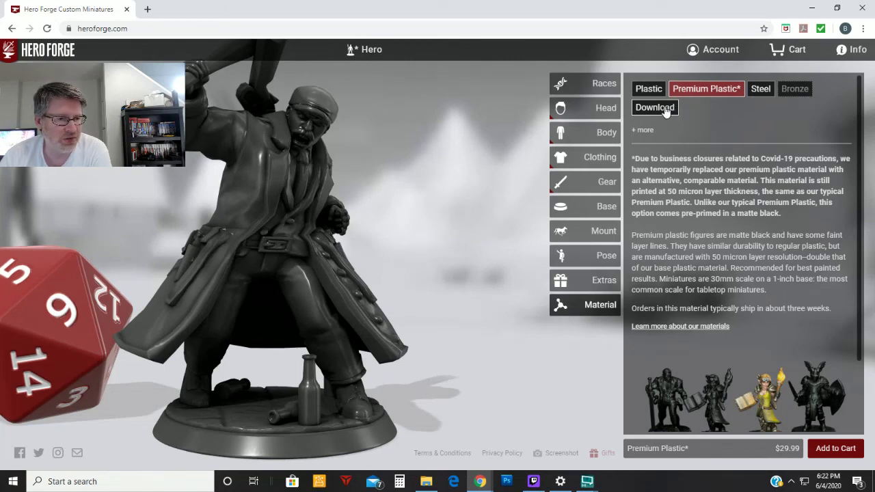
{"action": "left_click", "coordinate": [666, 112]}
{"action": "left_click_drag", "start_coordinate": [469, 263], "coordinate": [414, 239]}
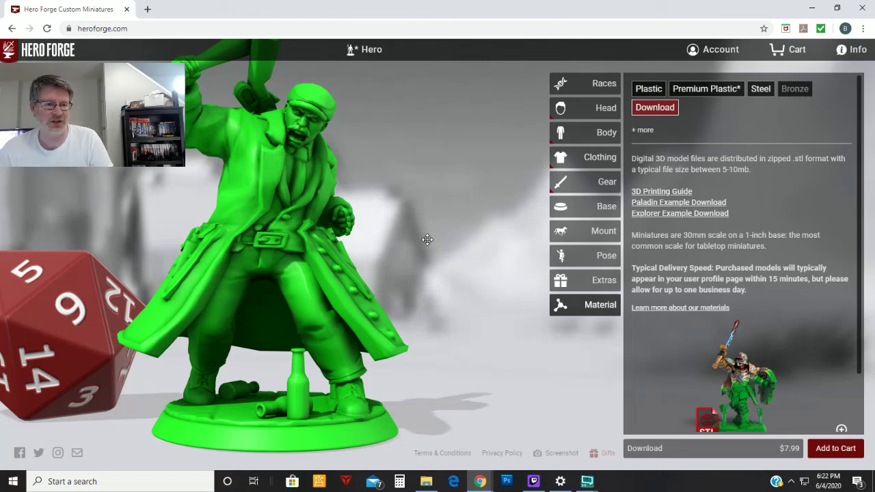
{"action": "left_click_drag", "start_coordinate": [367, 230], "coordinate": [263, 228]}
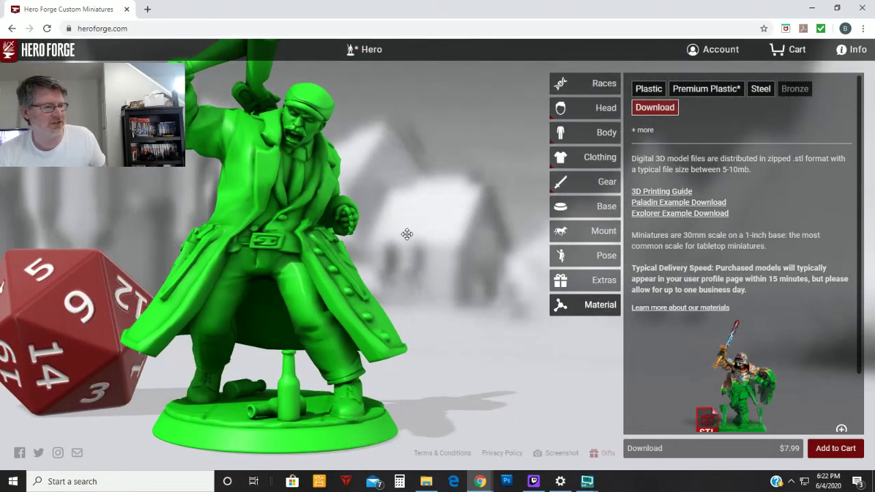
{"action": "mouse_move", "coordinate": [384, 272]}
{"action": "left_mouse_down"}
{"action": "mouse_move", "coordinate": [331, 287]}
{"action": "mouse_move", "coordinate": [373, 273]}
{"action": "left_mouse_up"}
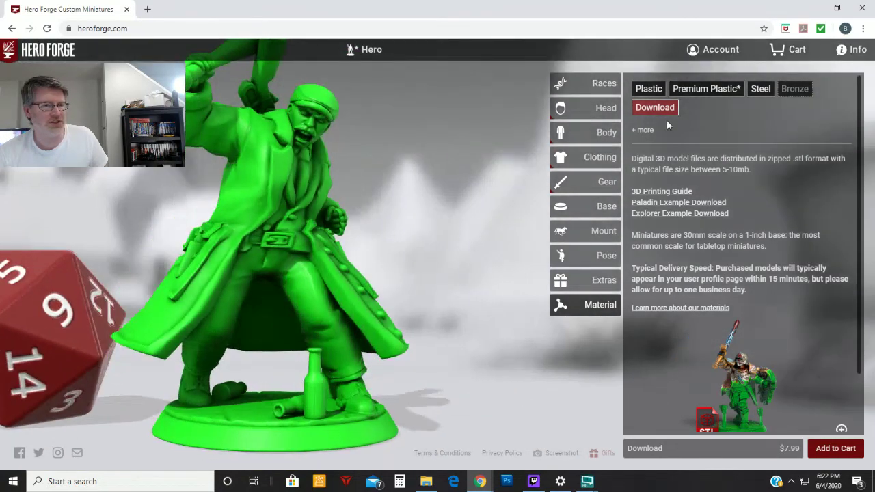
Step: Choose the $34.99 Steel material and view the whole figure from the front
{"action": "left_click", "coordinate": [761, 89]}
{"action": "left_click_drag", "start_coordinate": [414, 242], "coordinate": [141, 298]}
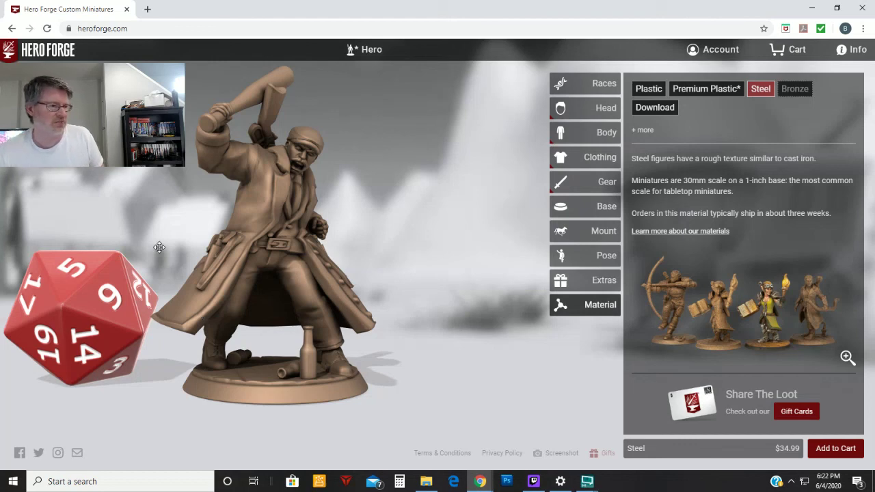
{"action": "scroll", "coordinate": [291, 279], "scroll_direction": "up", "scroll_amount": 2}
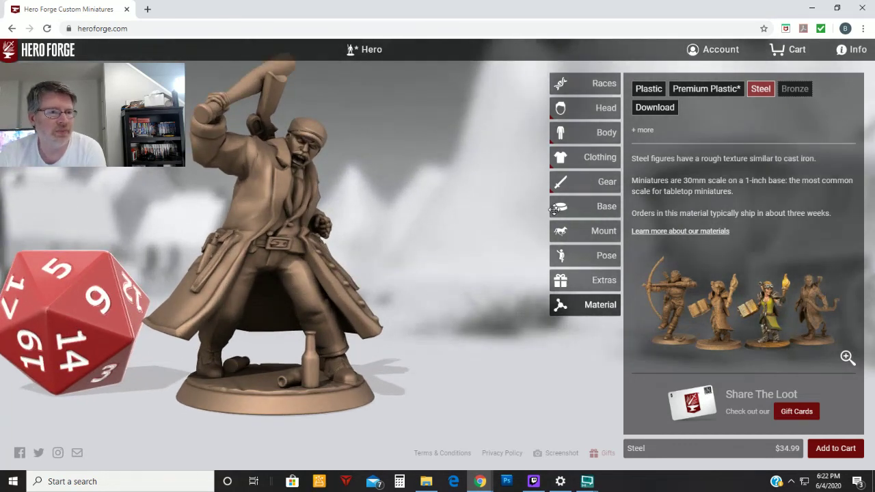